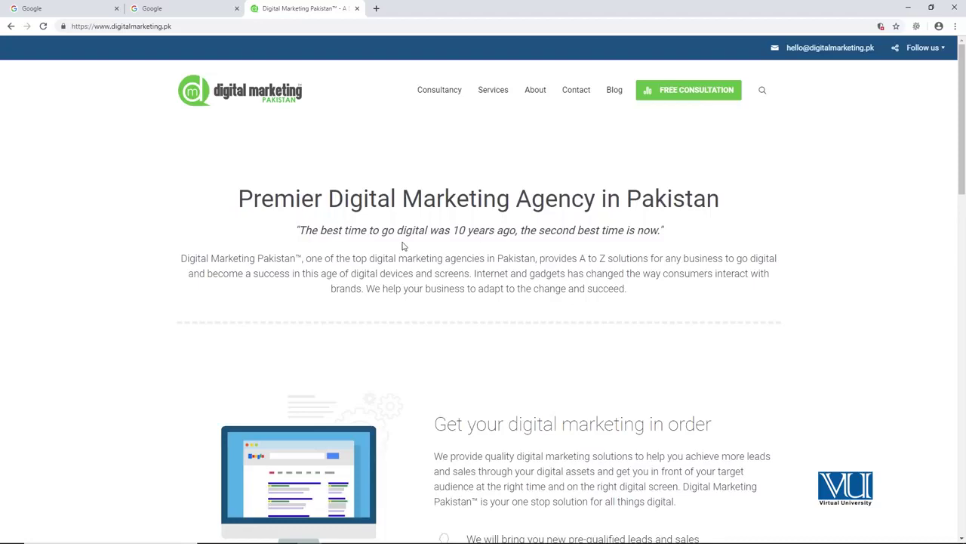
scroll(403, 245, "down", 2)
scroll(402, 246, "down", 3)
scroll(403, 245, "down", 5)
scroll(403, 245, "down", 4)
scroll(358, 237, "down", 3)
scroll(358, 237, "up", 5)
scroll(358, 237, "up", 5)
scroll(358, 237, "up", 5)
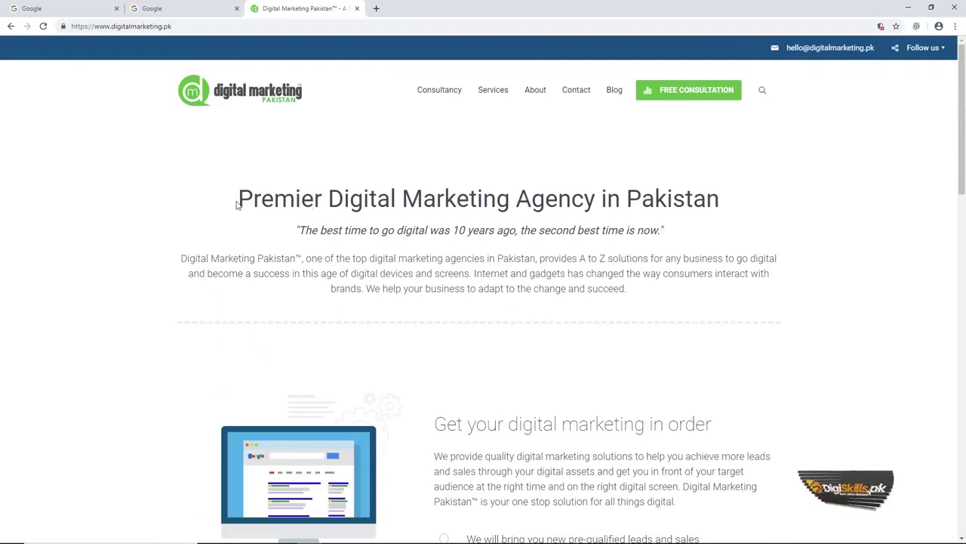
left_click_drag(257, 202, 757, 206)
left_click(506, 235)
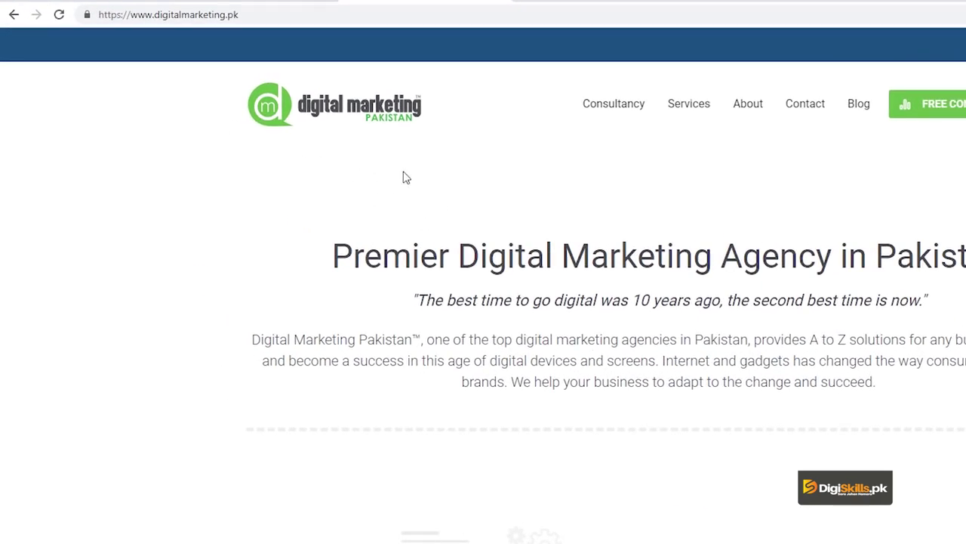
left_click_drag(337, 255, 296, 205)
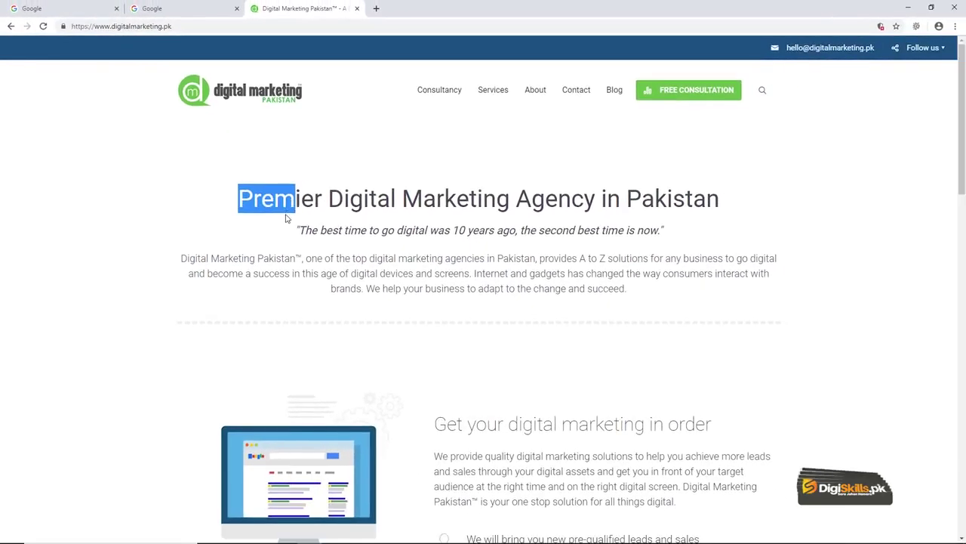
left_click(289, 218)
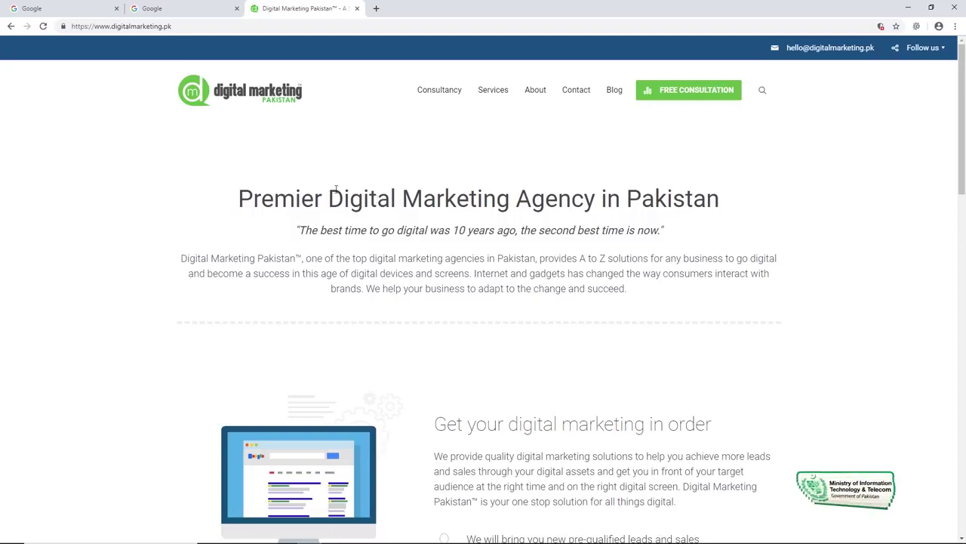
scroll(376, 222, "down", 1)
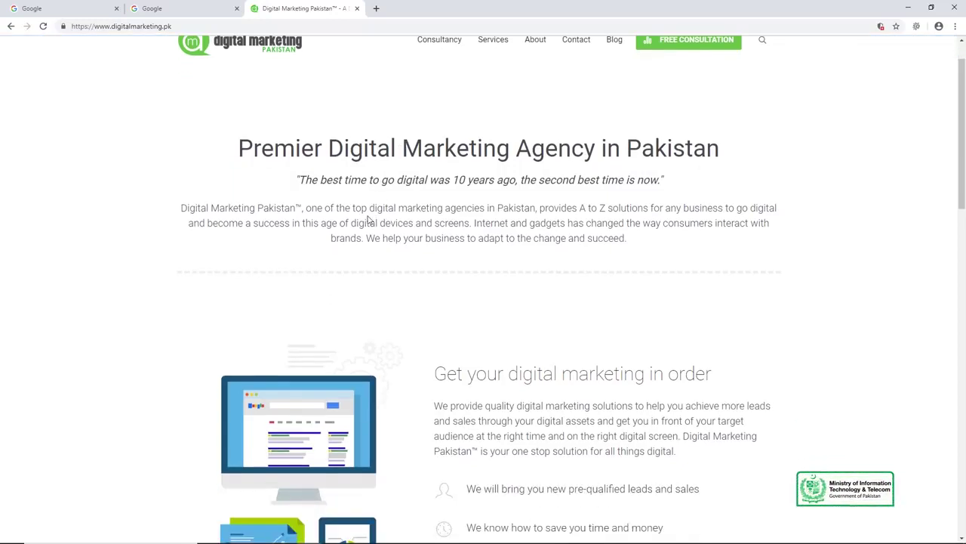
scroll(369, 219, "up", 1)
scroll(368, 219, "down", 2)
scroll(369, 219, "down", 4)
scroll(370, 220, "down", 4)
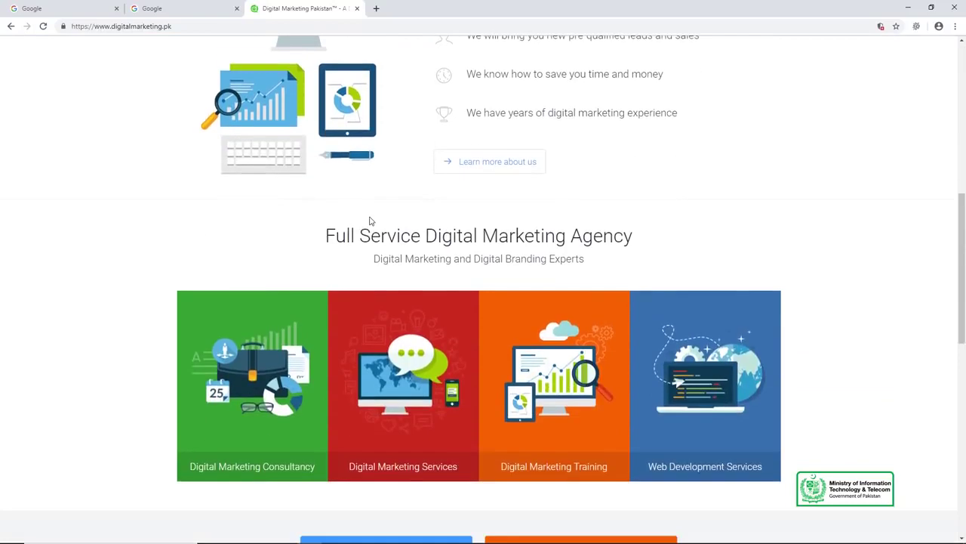
scroll(370, 219, "down", 5)
scroll(369, 220, "down", 4)
scroll(369, 220, "down", 2)
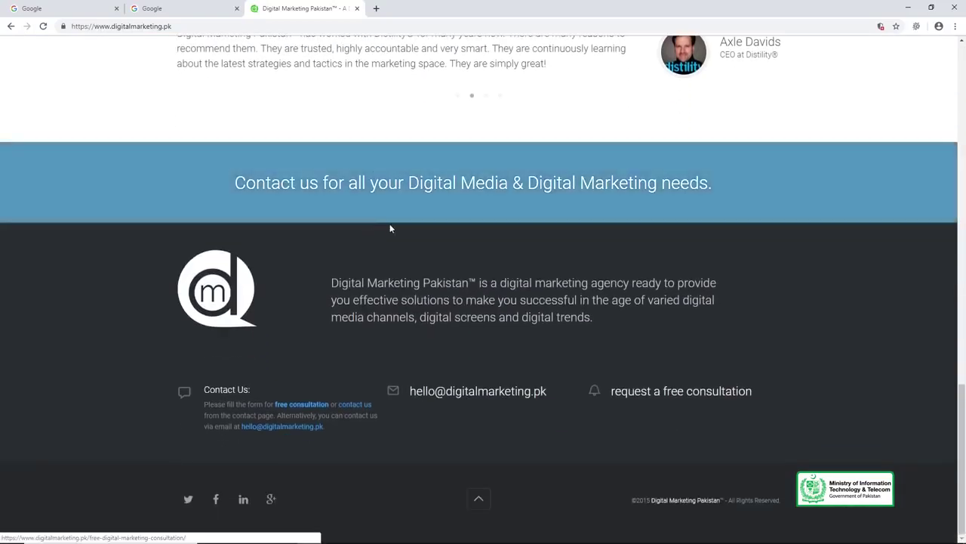
scroll(390, 246, "up", 3)
scroll(408, 279, "up", 3)
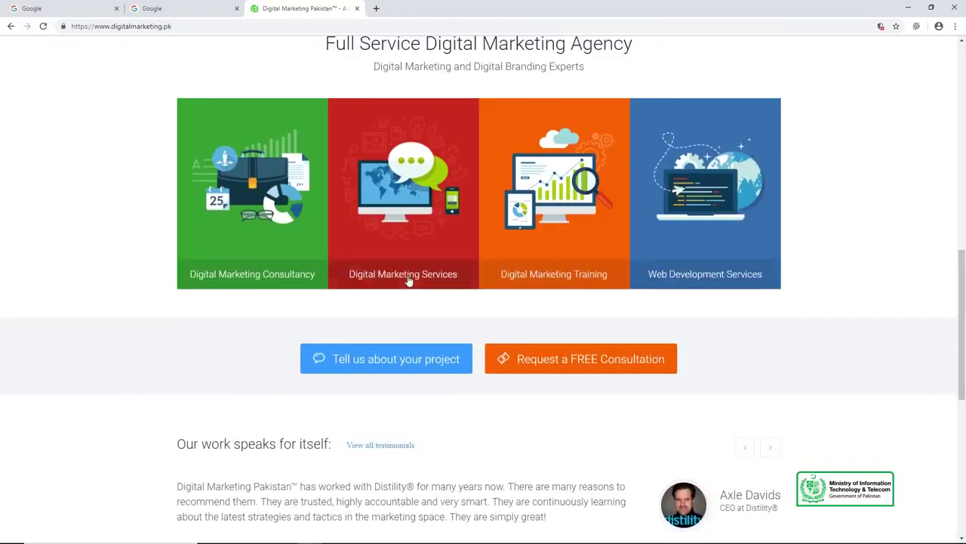
scroll(408, 279, "up", 5)
scroll(408, 279, "up", 4)
scroll(408, 279, "up", 2)
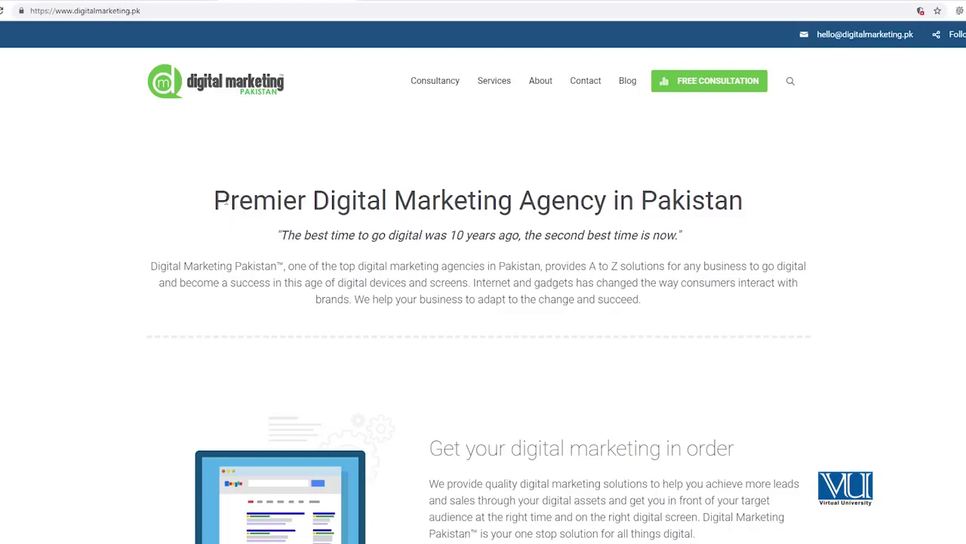
left_click_drag(215, 200, 743, 202)
left_click(659, 242)
left_click_drag(383, 237, 487, 264)
left_click(536, 283)
scroll(544, 358, "down", 2)
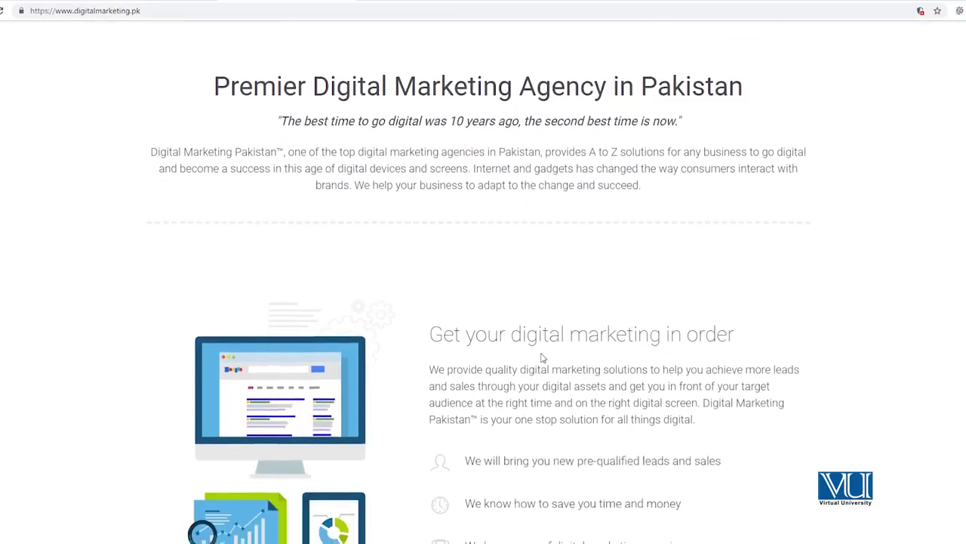
scroll(540, 358, "down", 3)
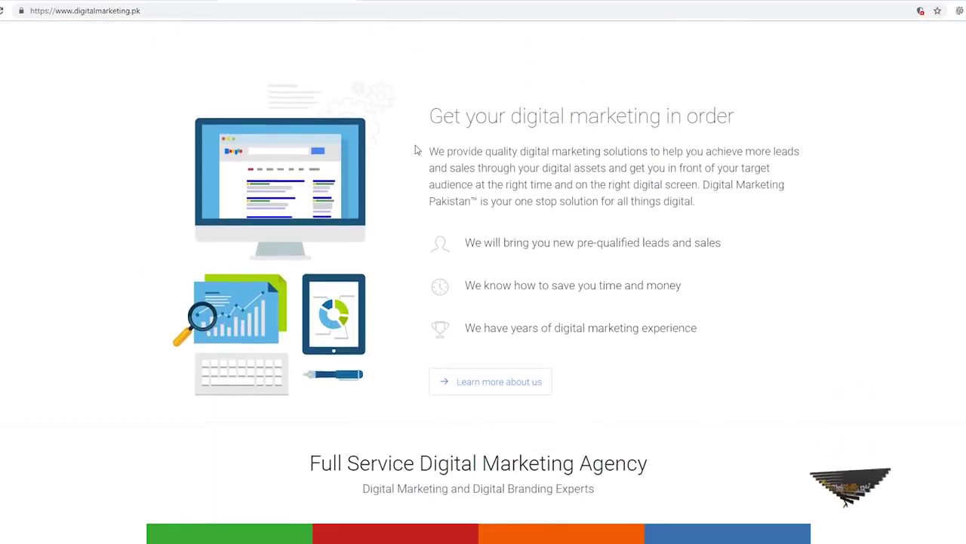
left_click_drag(427, 112, 687, 287)
left_click(727, 336)
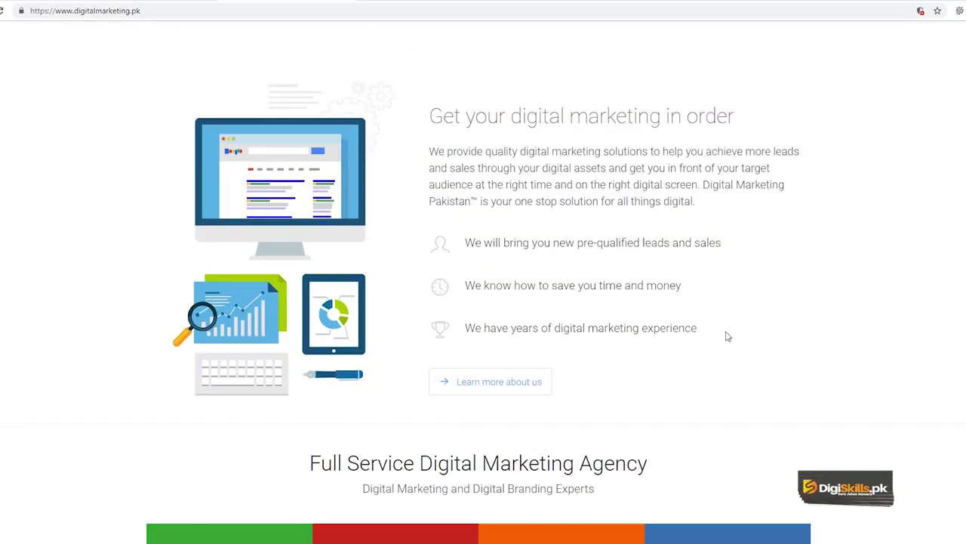
left_click_drag(727, 336, 597, 243)
left_click(540, 139)
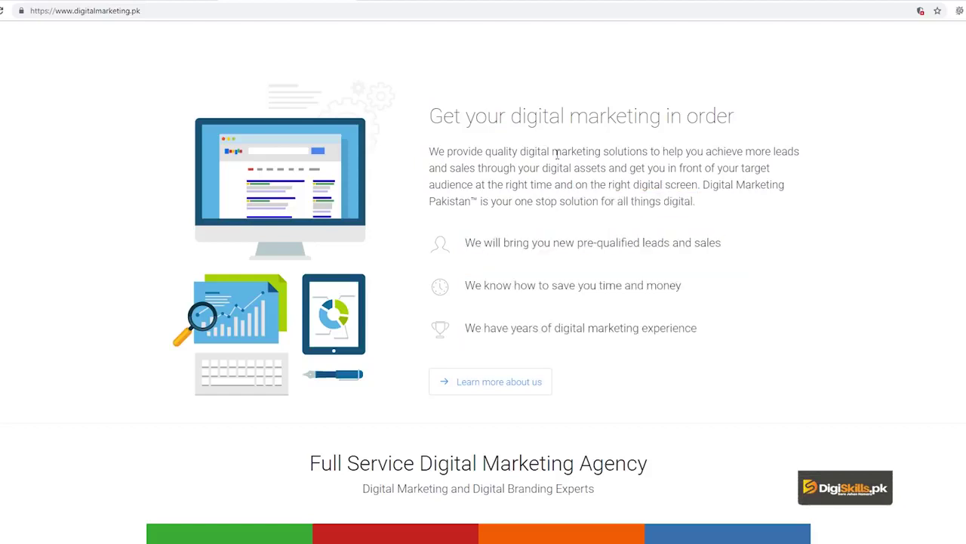
scroll(558, 156, "down", 4)
left_click_drag(320, 188, 514, 189)
left_click(514, 211)
scroll(210, 226, "down", 2)
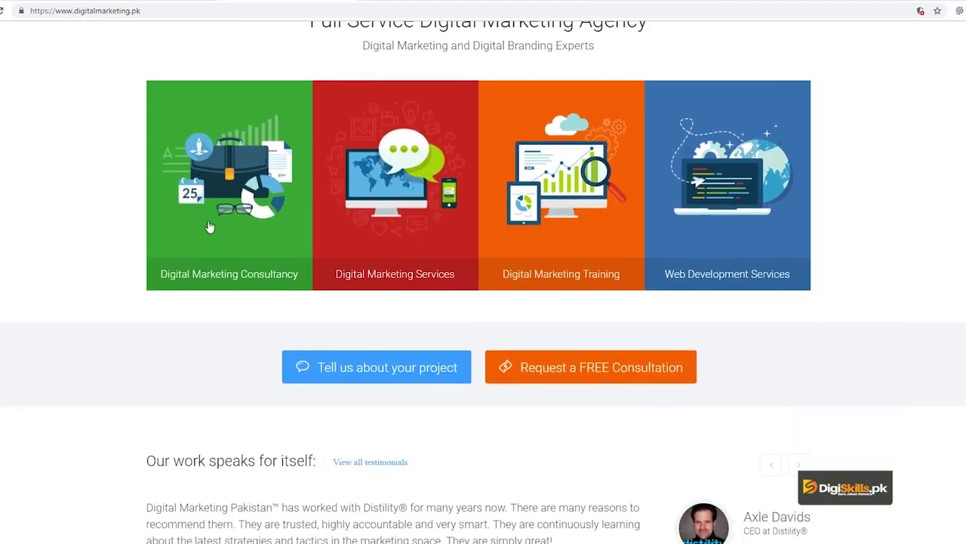
scroll(379, 447, "down", 2)
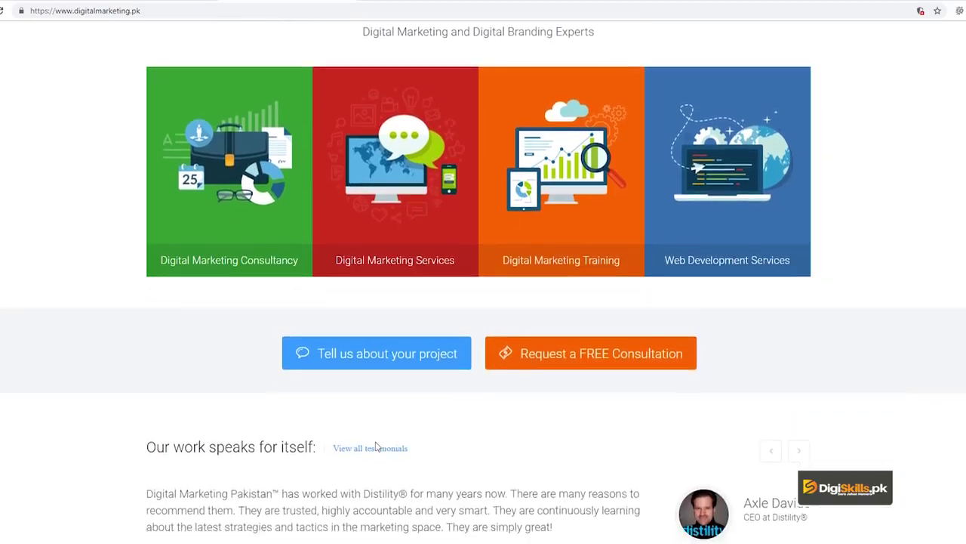
scroll(276, 362, "down", 3)
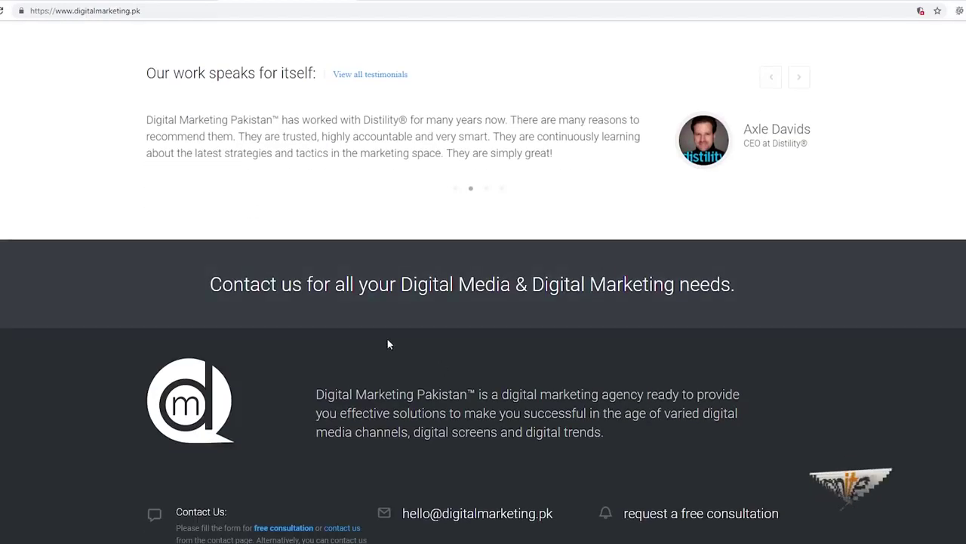
scroll(237, 322, "down", 1)
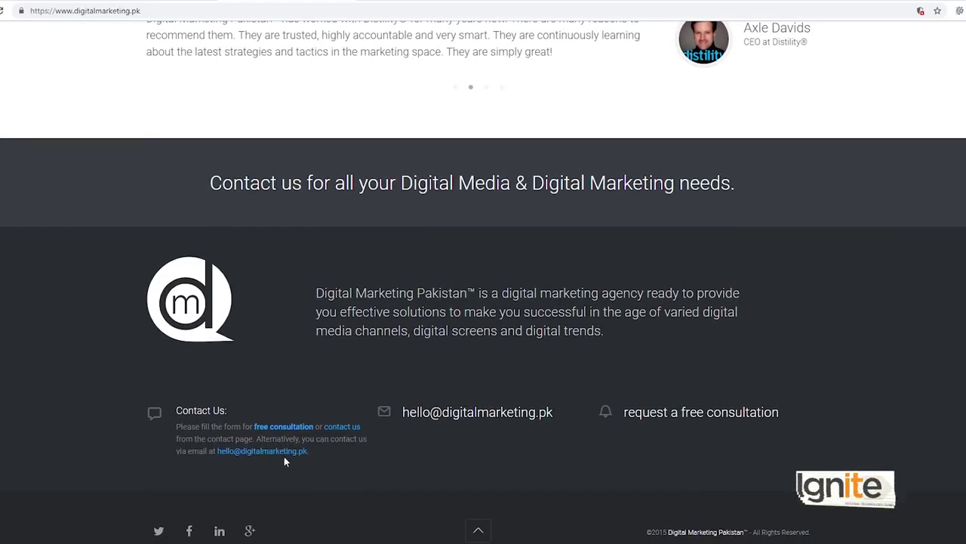
scroll(507, 384, "up", 4)
scroll(508, 384, "up", 5)
scroll(509, 384, "up", 5)
scroll(509, 384, "up", 2)
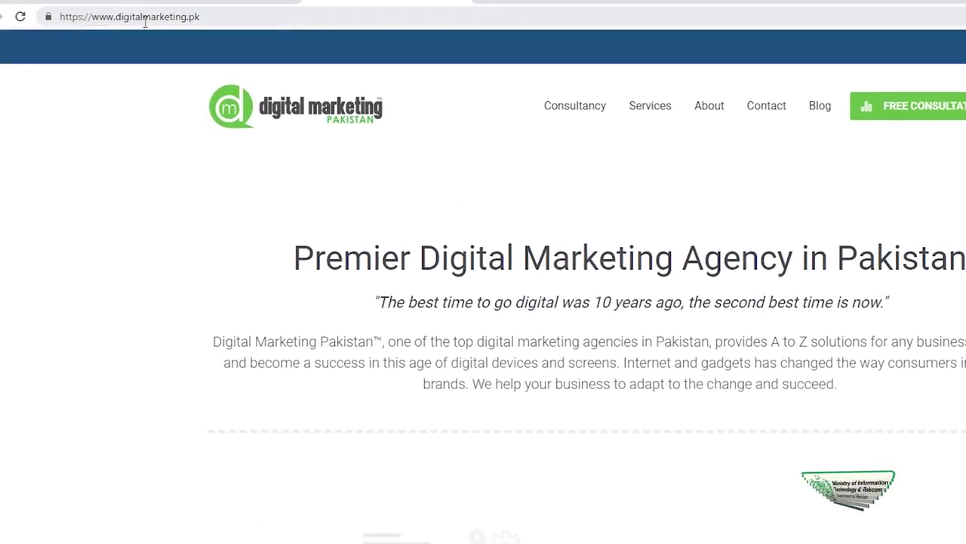
double_click(139, 18)
left_click(140, 18)
double_click(140, 18)
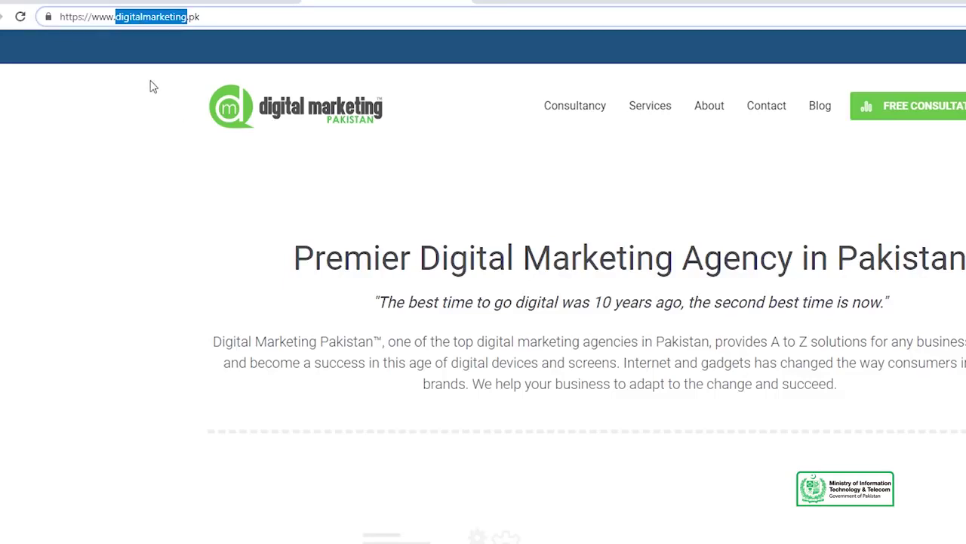
left_click(151, 131)
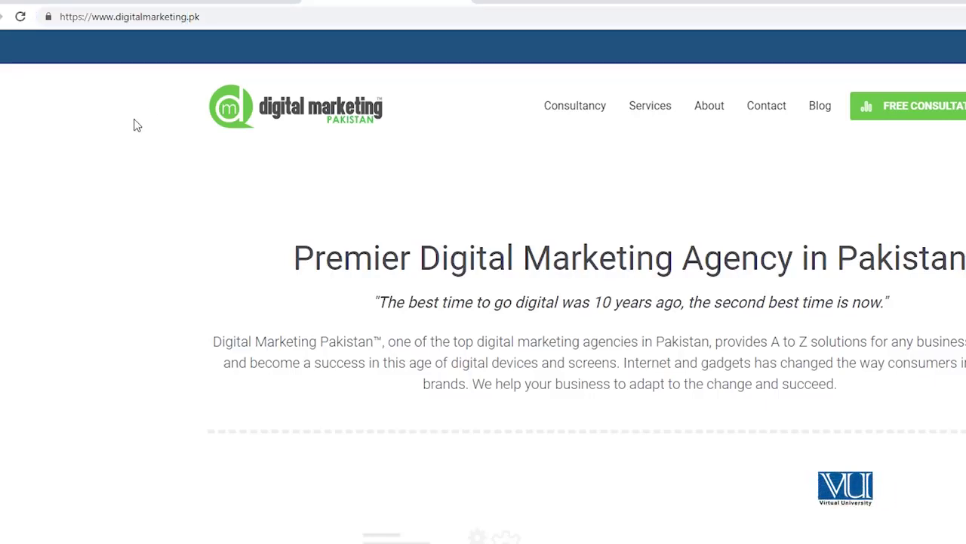
left_click(140, 15)
left_click(206, 15)
left_click_drag(115, 16, 205, 16)
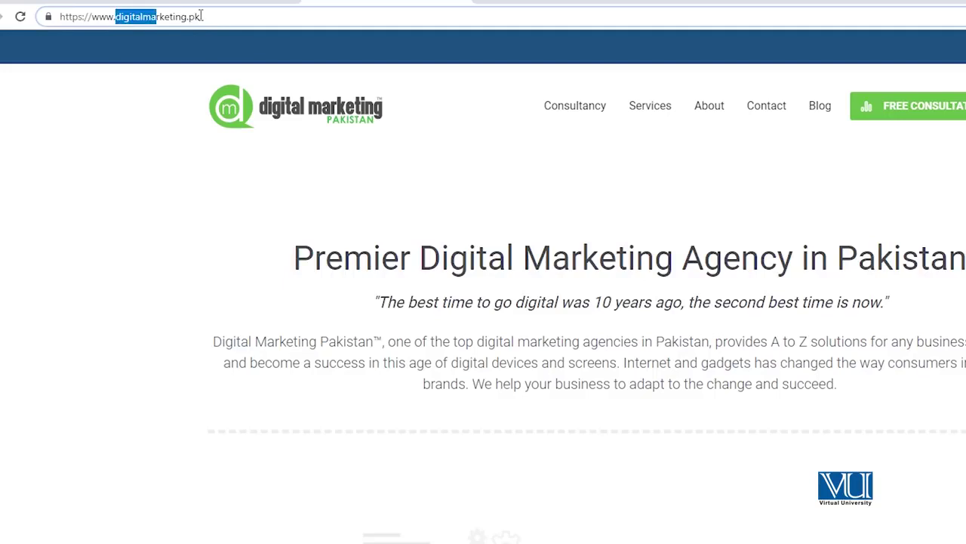
left_click(161, 94)
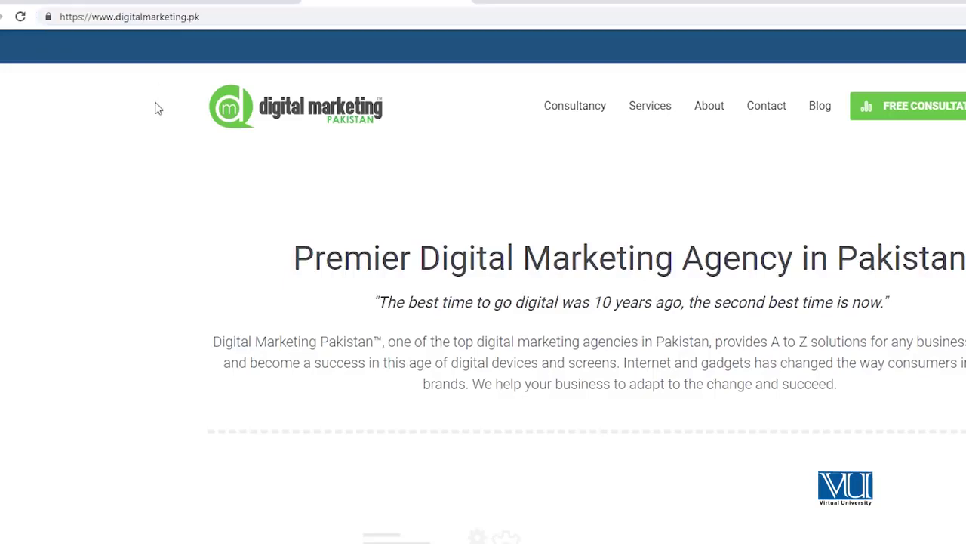
left_click(137, 17)
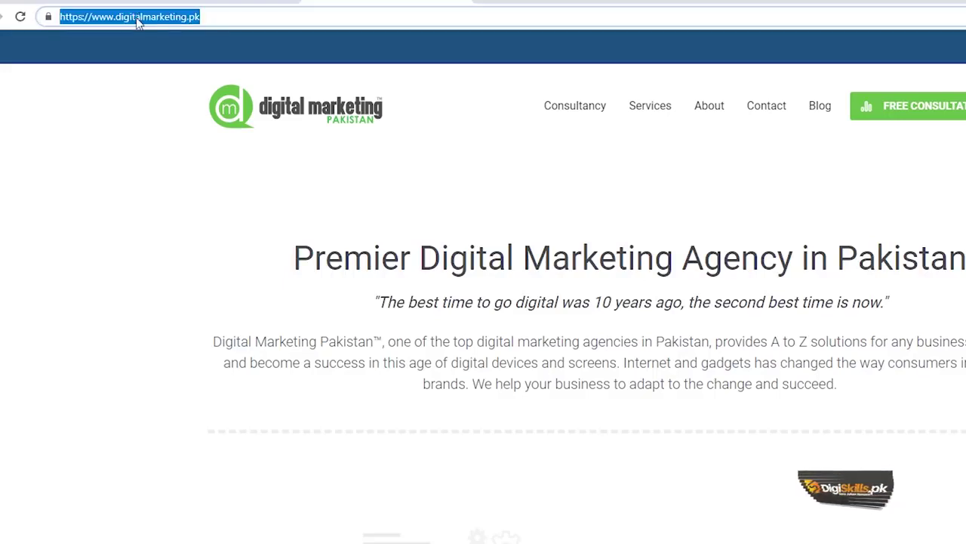
left_click(137, 18)
double_click(138, 17)
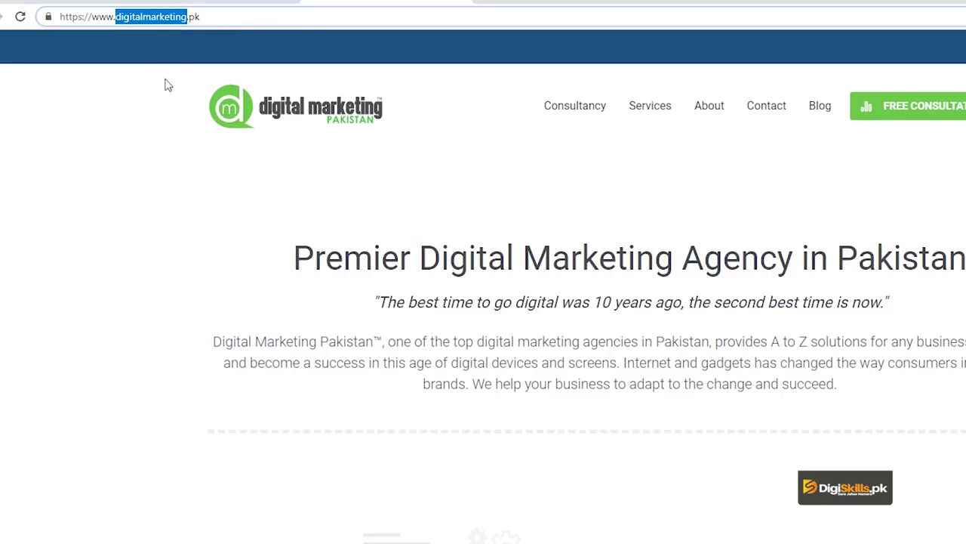
left_click(200, 17)
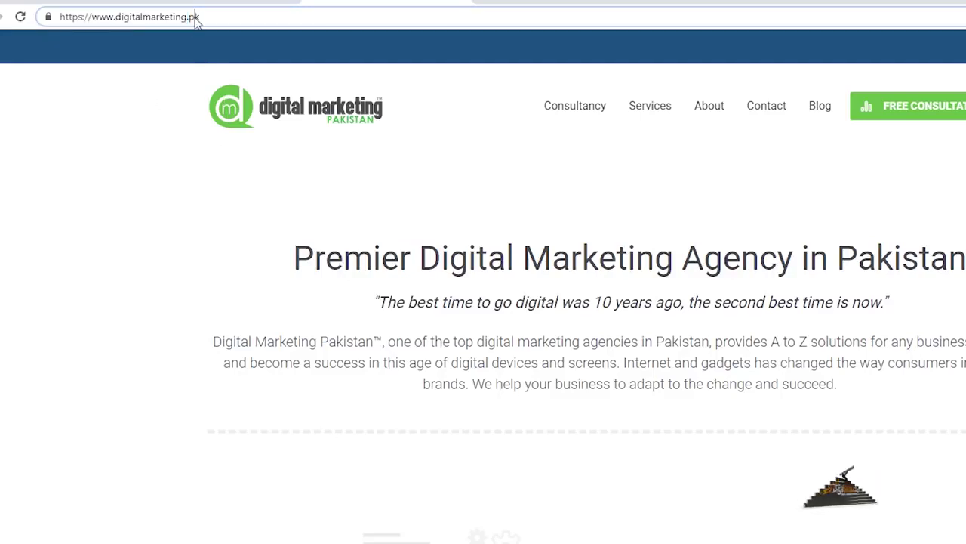
double_click(198, 17)
left_click(182, 17)
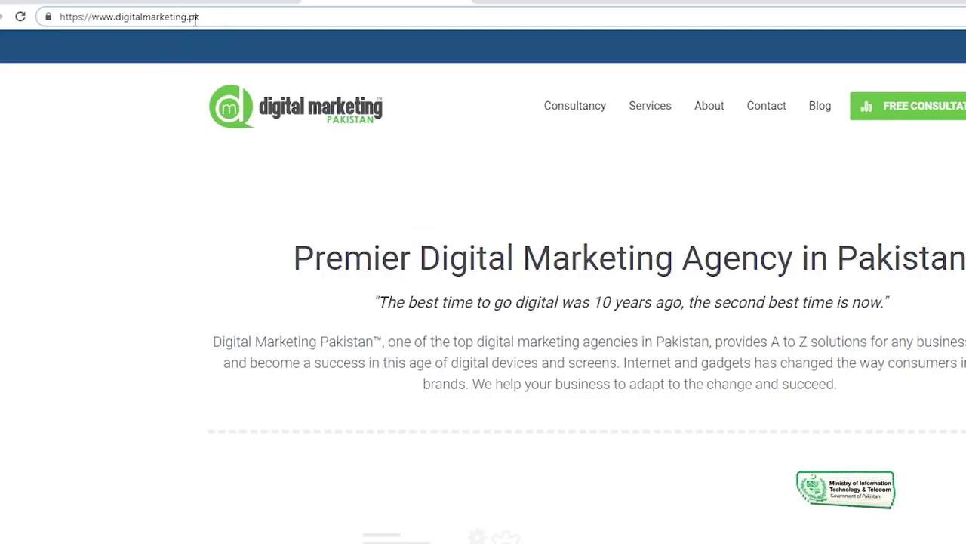
left_click_drag(201, 17, 188, 17)
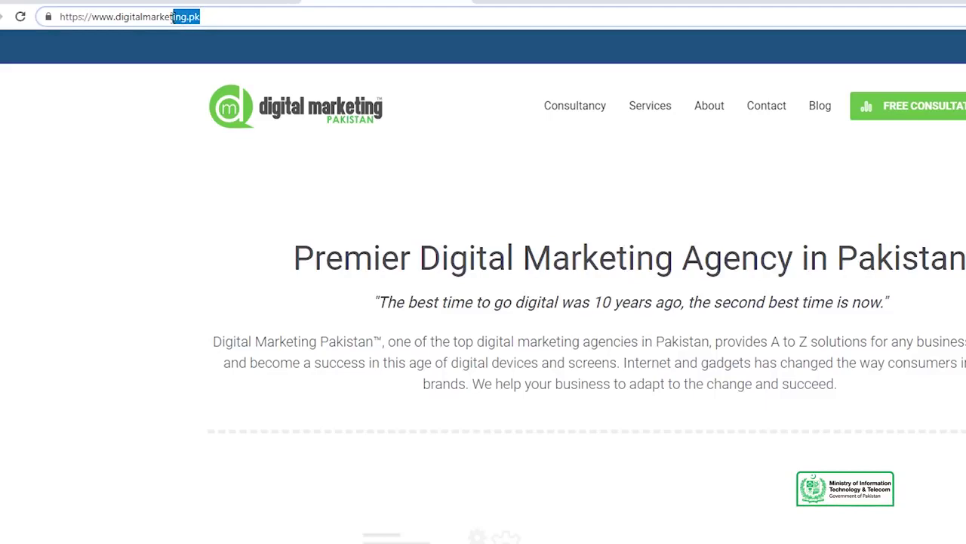
left_click(213, 181)
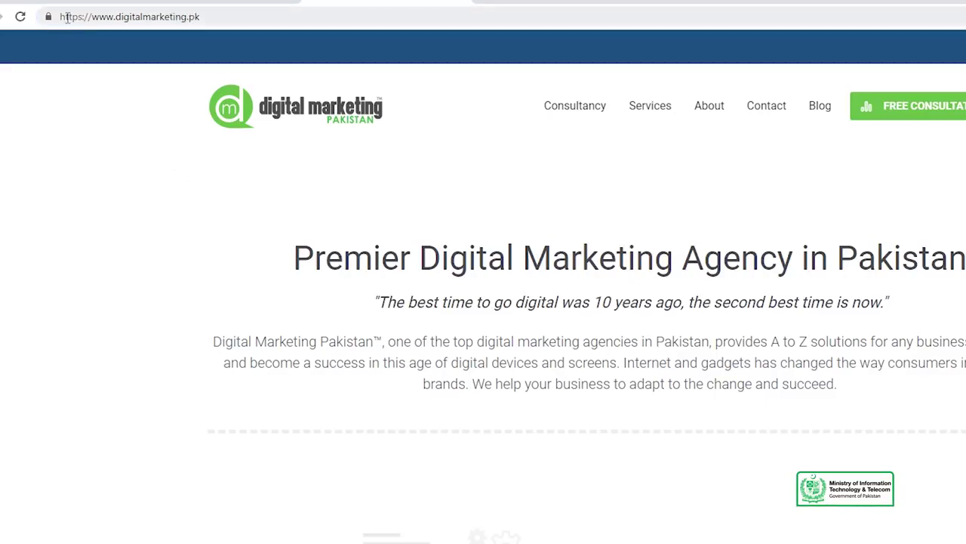
left_click_drag(60, 16, 83, 22)
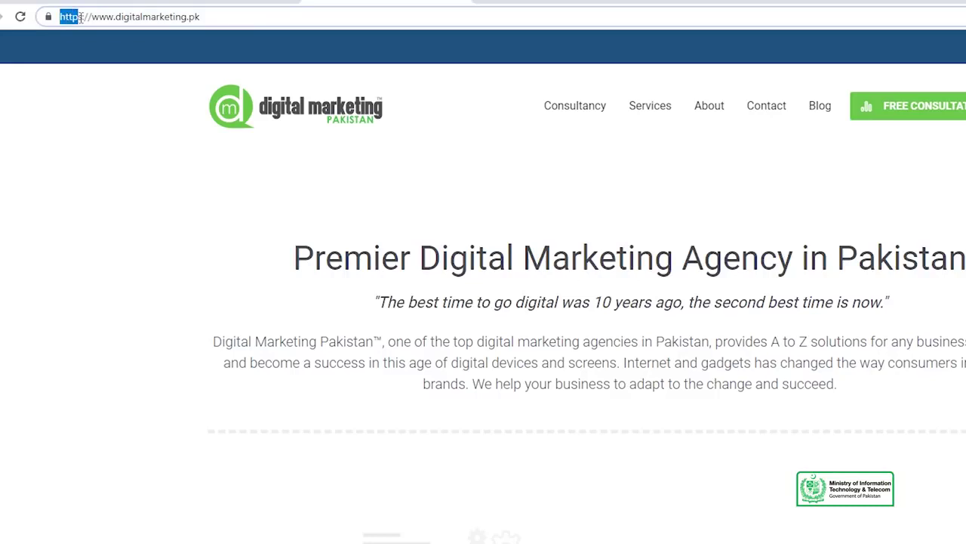
left_click(97, 108)
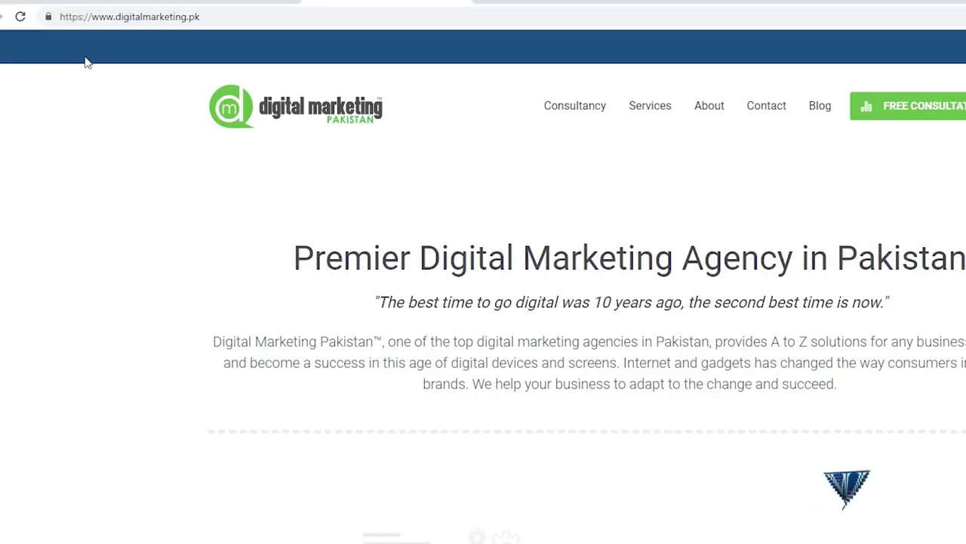
left_click(48, 18)
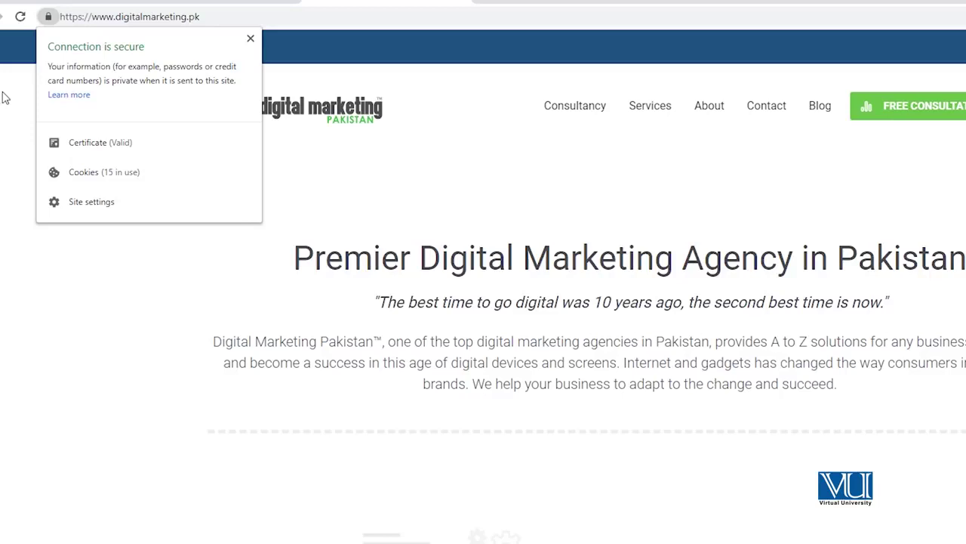
left_click(21, 144)
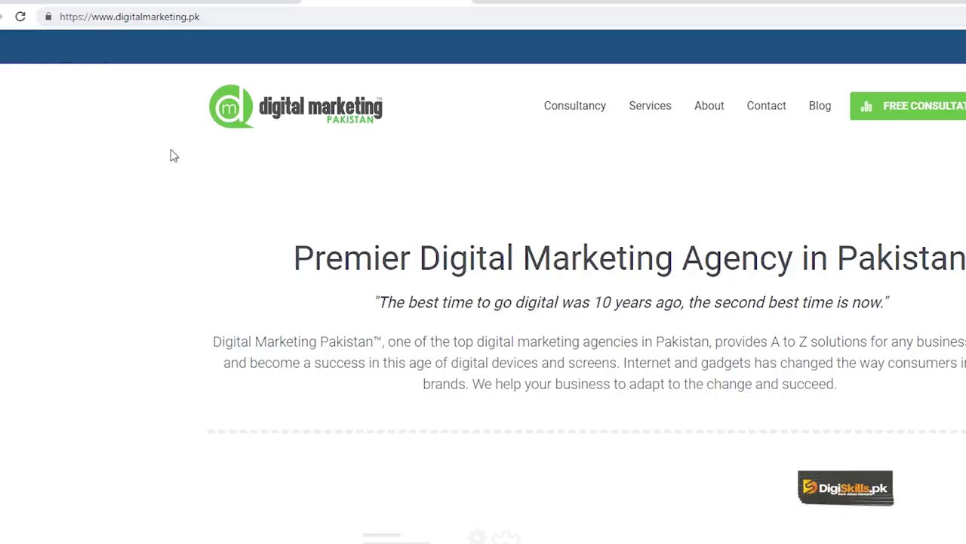
scroll(173, 155, "down", 2)
scroll(171, 156, "up", 2)
scroll(169, 152, "down", 7)
scroll(170, 152, "down", 6)
scroll(169, 152, "down", 2)
scroll(170, 151, "up", 5)
scroll(170, 157, "up", 6)
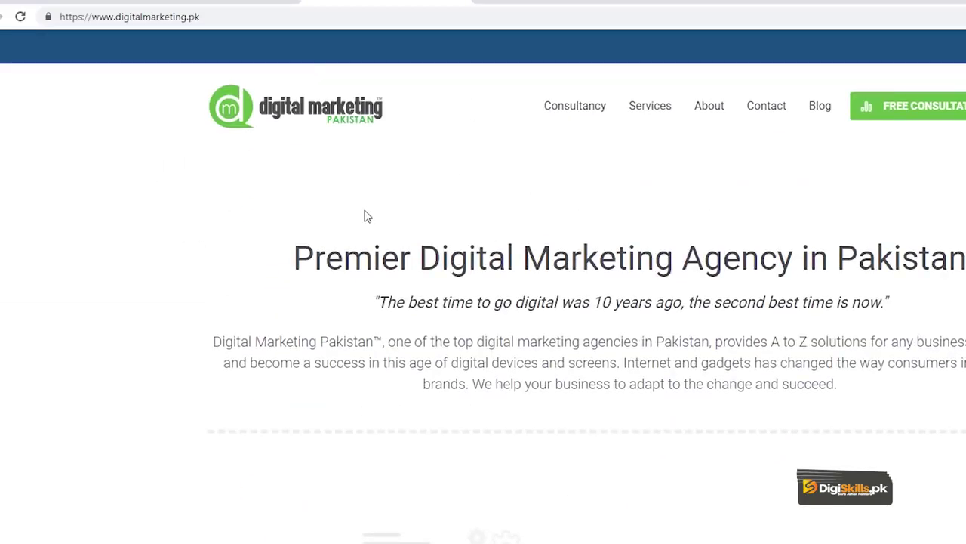
scroll(365, 214, "down", 2)
scroll(423, 230, "up", 2)
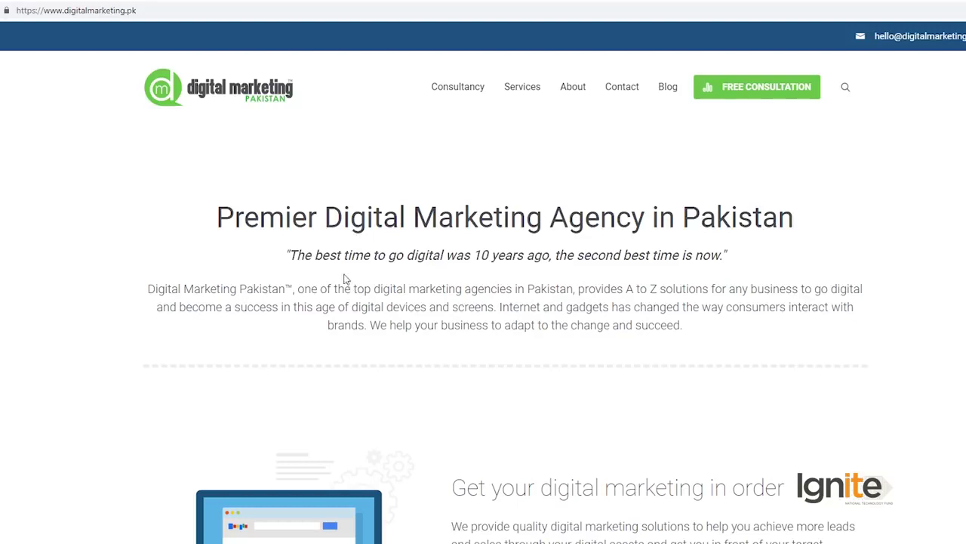
Step: Open the homepage's page source and zoom the source text in two steps
right_click(136, 203)
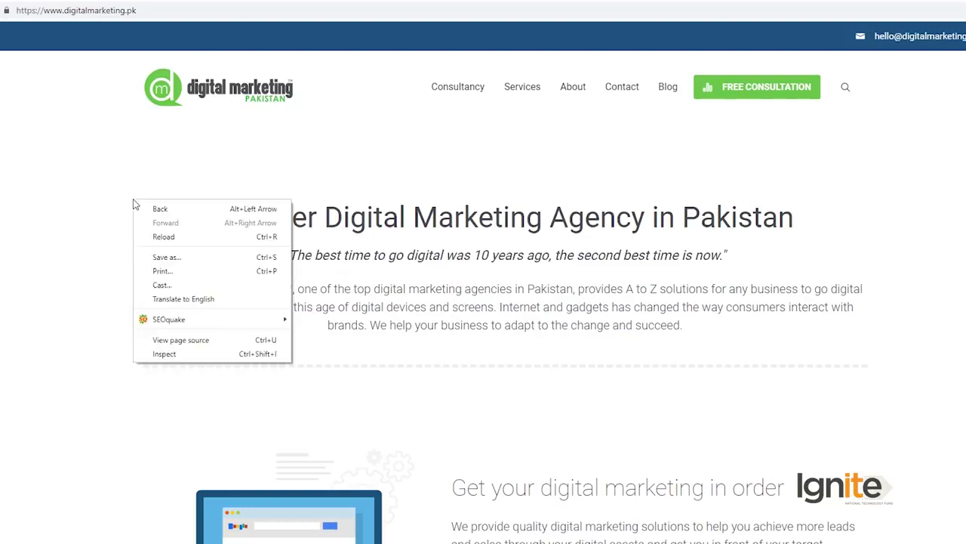
left_click(264, 342)
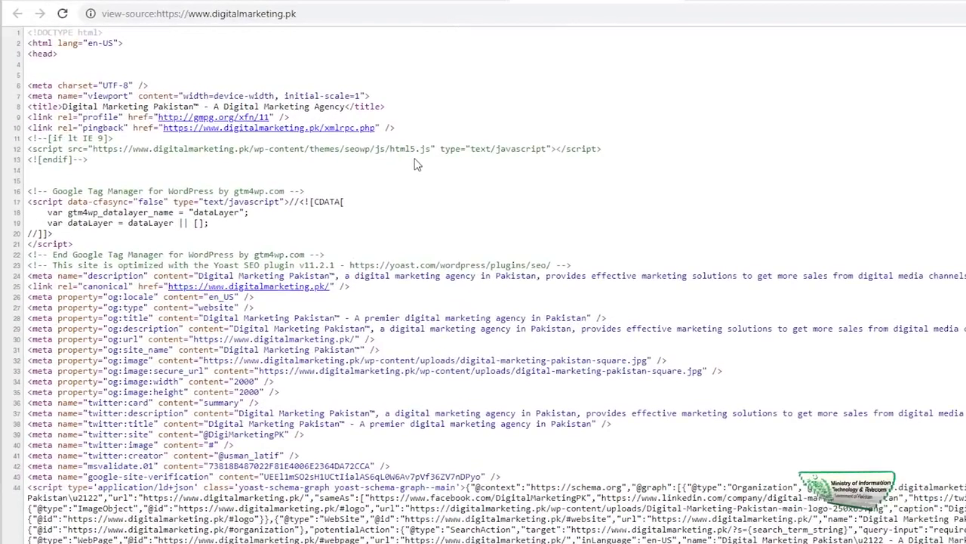
key("ctrl+plus")
key("ctrl+plus")
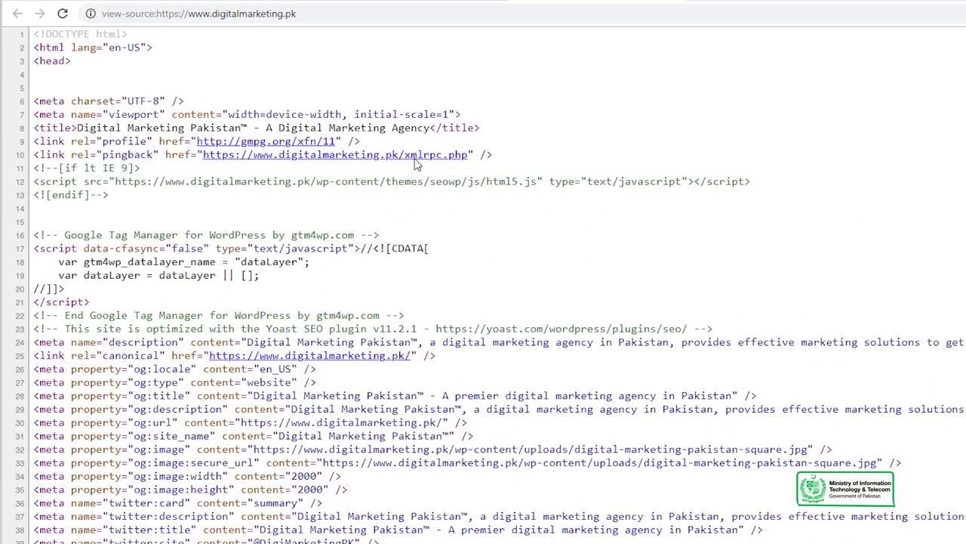
key("ctrl+plus")
key("ctrl+plus")
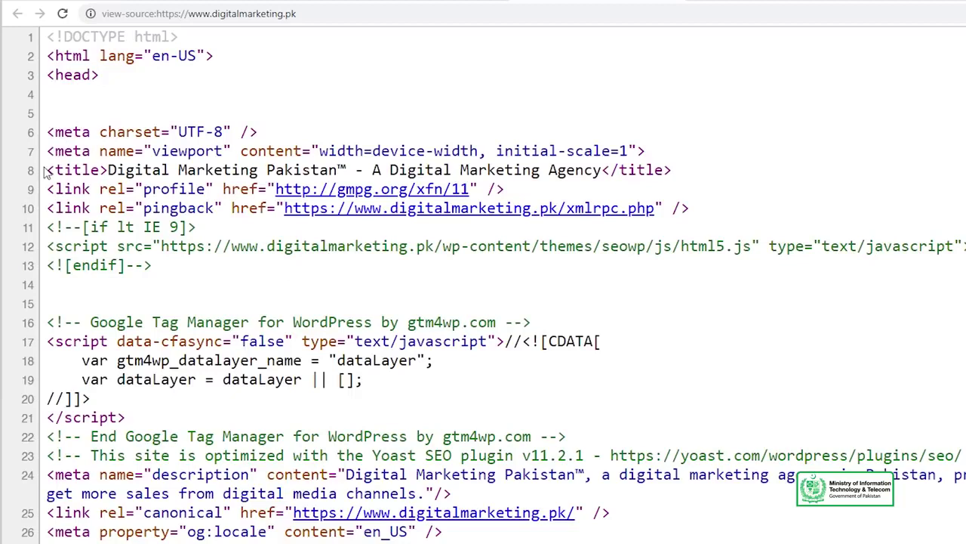
Step: Highlight the title keywords Digital Marketing Pakistan, Digital Marketing Agency and Digital Marketing
left_click_drag(48, 171, 674, 175)
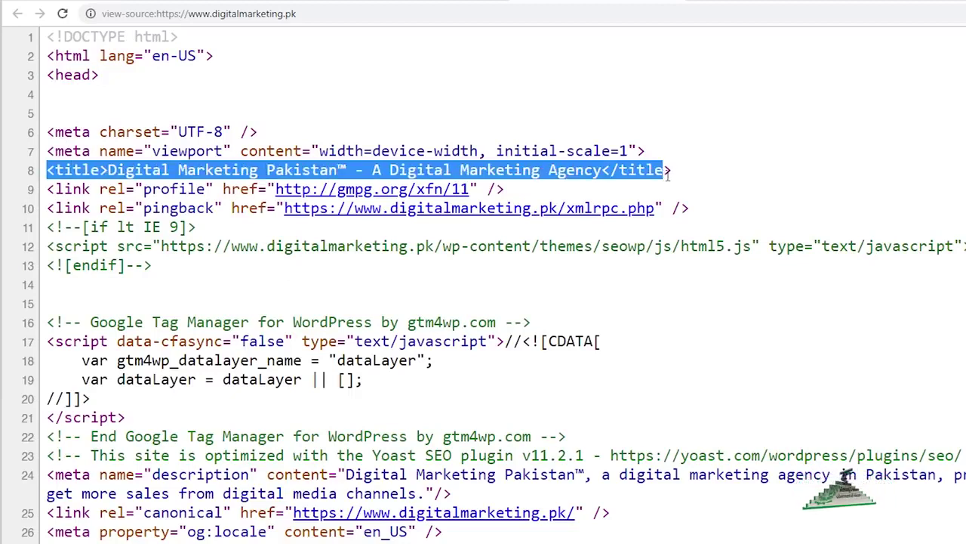
left_click(302, 172)
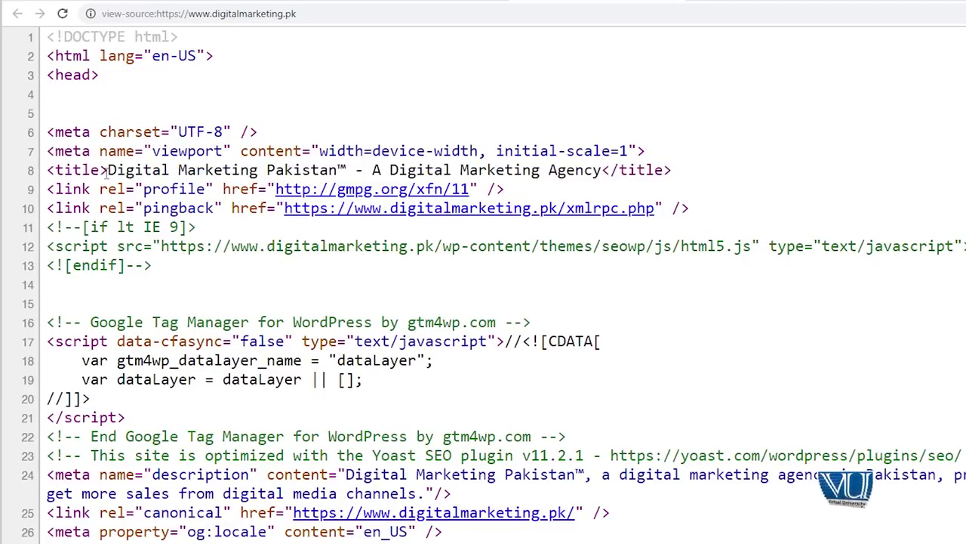
left_click_drag(108, 171, 604, 170)
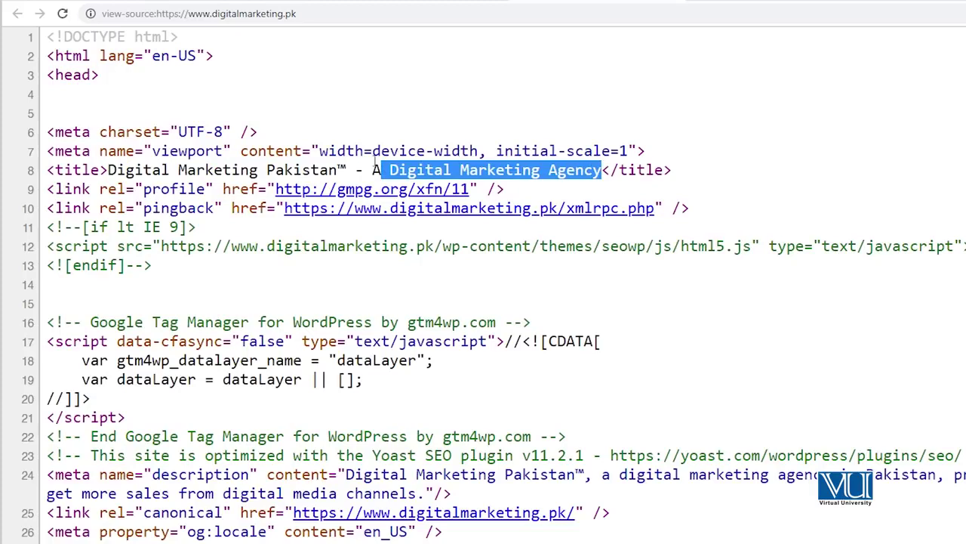
left_click(400, 164)
left_click_drag(391, 167, 601, 171)
left_click_drag(107, 169, 258, 167)
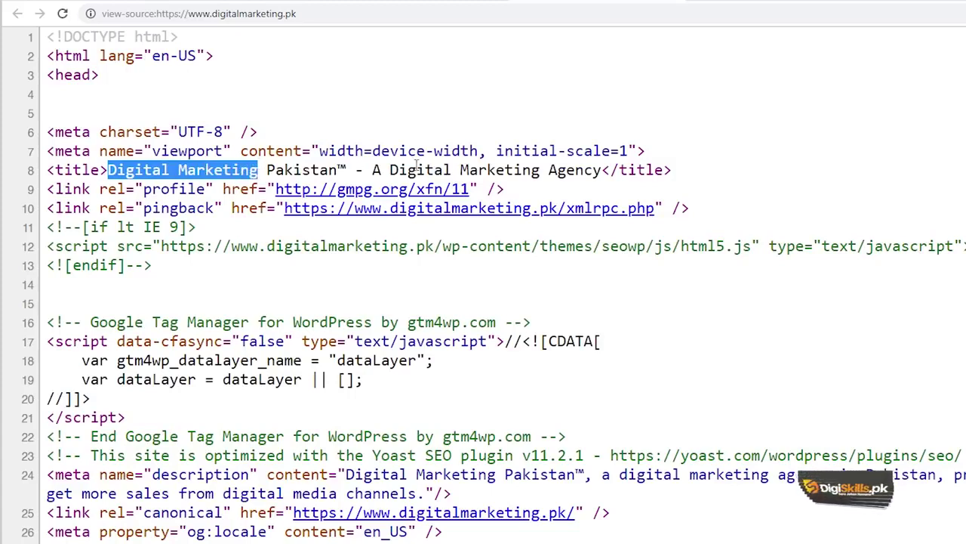
left_click(389, 169)
left_click_drag(390, 167, 602, 172)
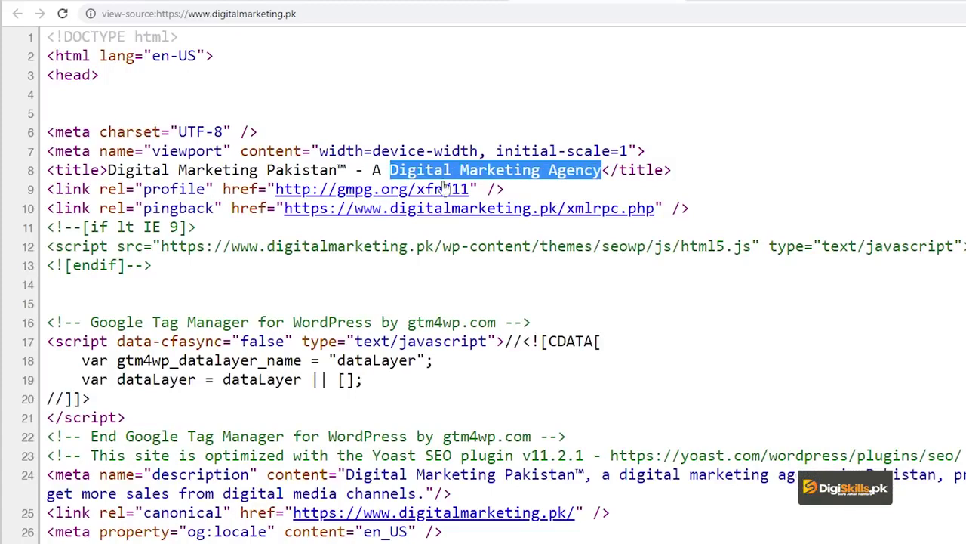
left_click(232, 174)
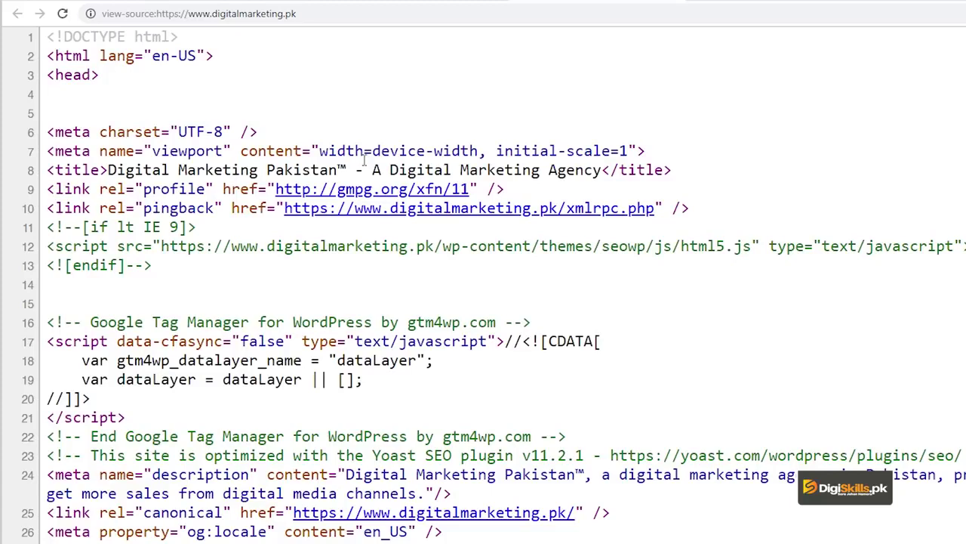
left_click_drag(390, 169, 548, 169)
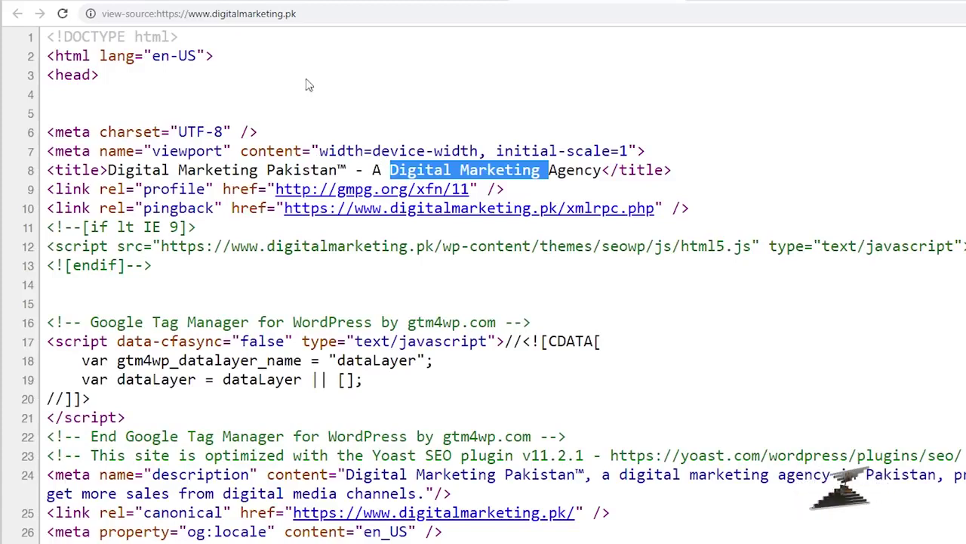
Step: Select the page address, then highlight wp-content in the line 12 script path while scrolling the source
left_click(258, 13)
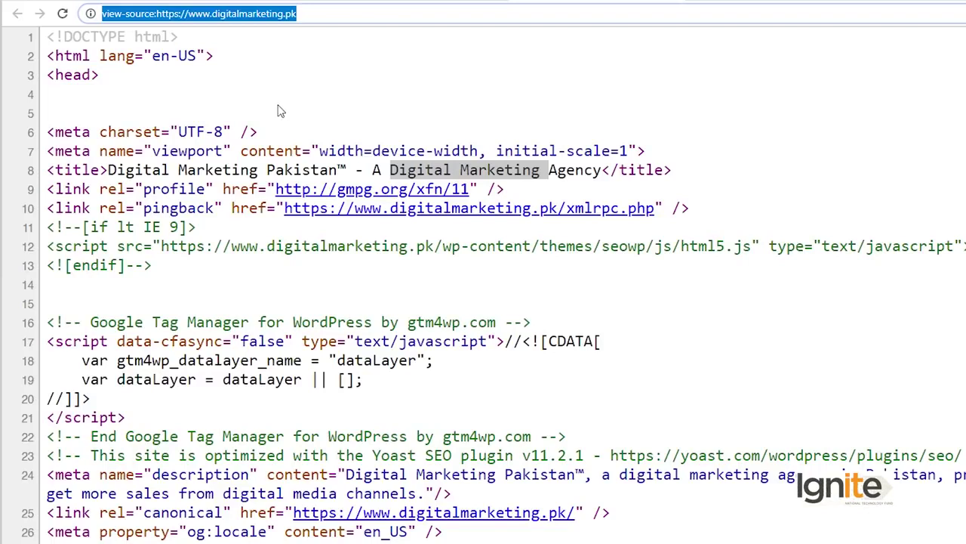
scroll(526, 268, "down", 2)
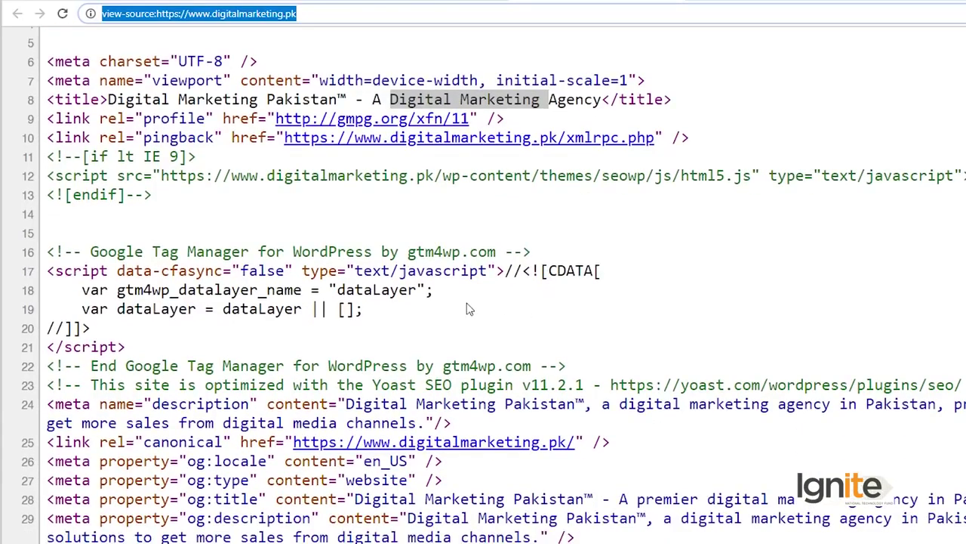
scroll(469, 309, "down", 2)
scroll(422, 306, "up", 4)
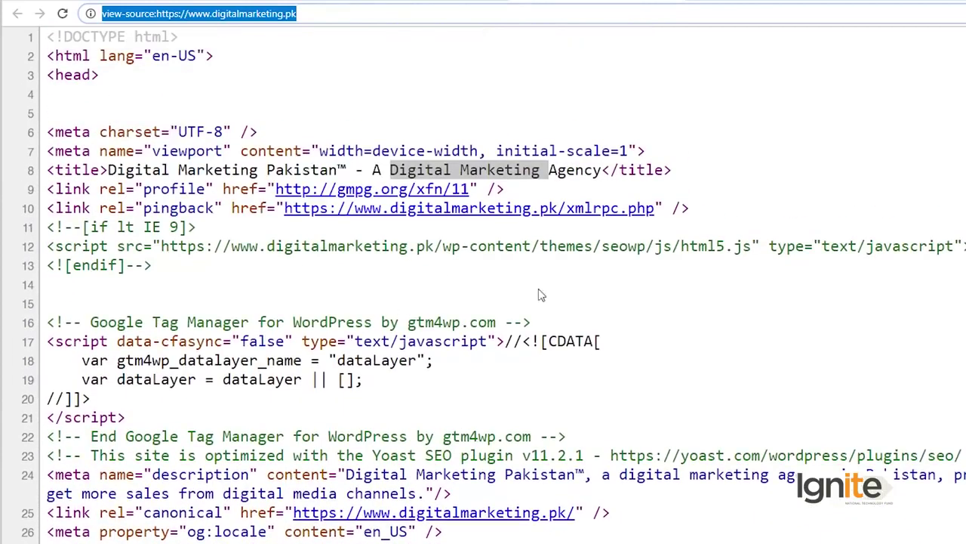
scroll(448, 276, "down", 2)
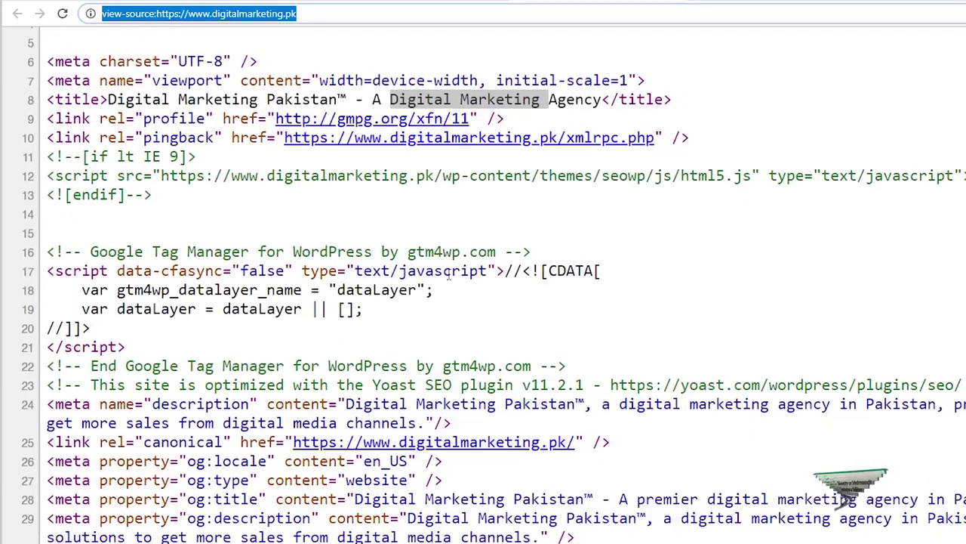
left_click_drag(443, 175, 533, 175)
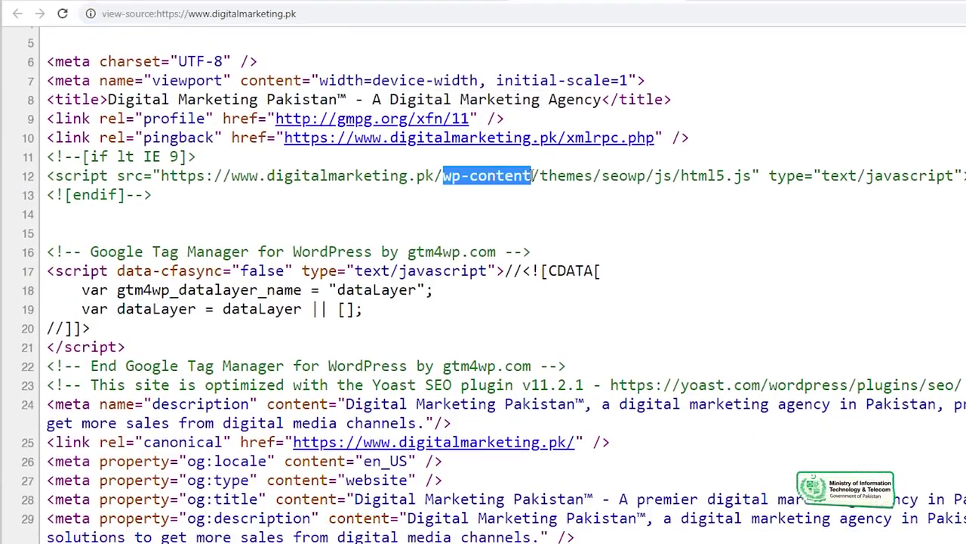
left_click(488, 198)
left_click_drag(443, 175, 532, 175)
left_click(507, 198)
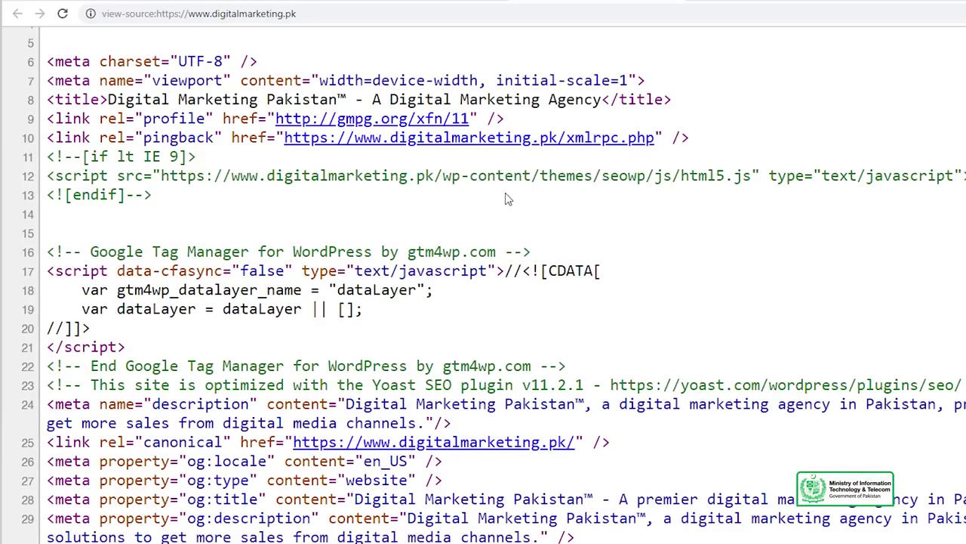
left_click_drag(444, 175, 522, 175)
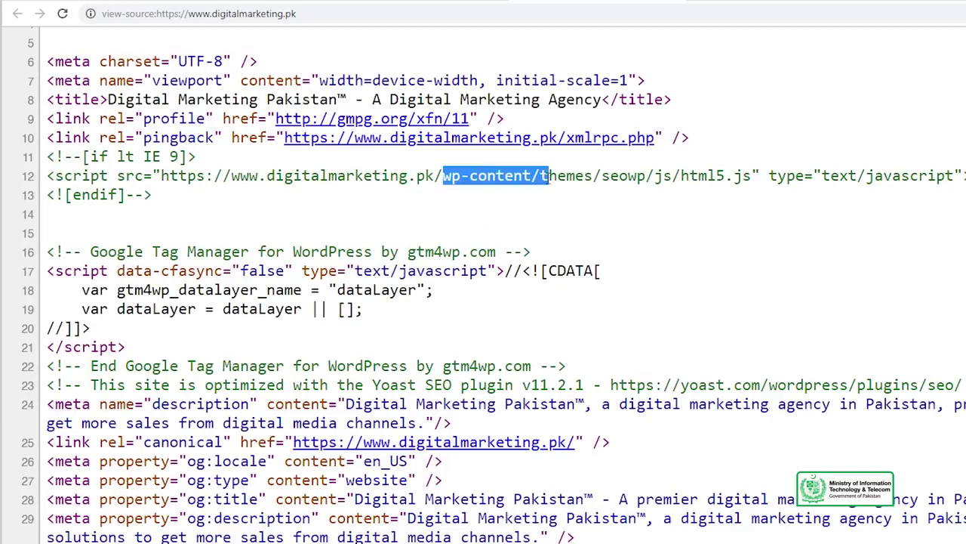
scroll(486, 226, "down", 2)
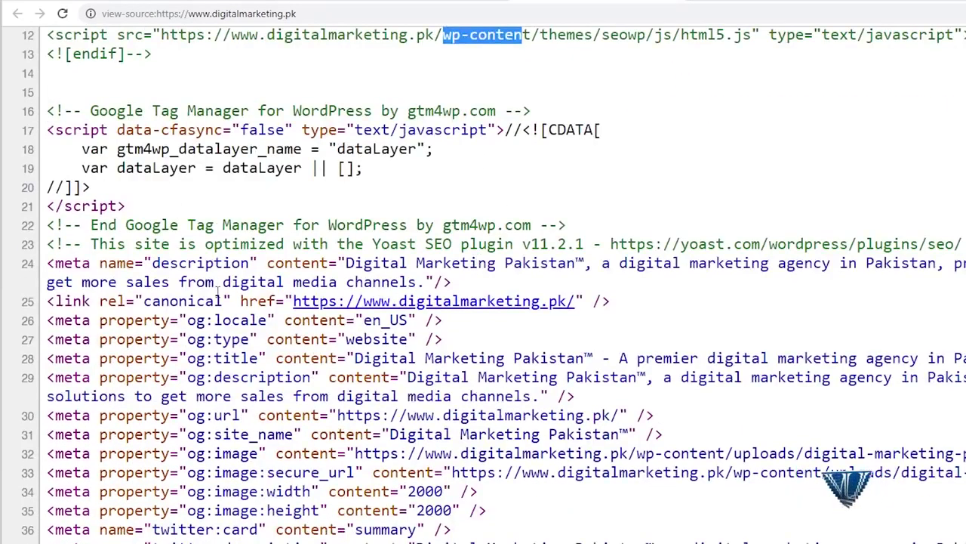
scroll(217, 293, "up", 2)
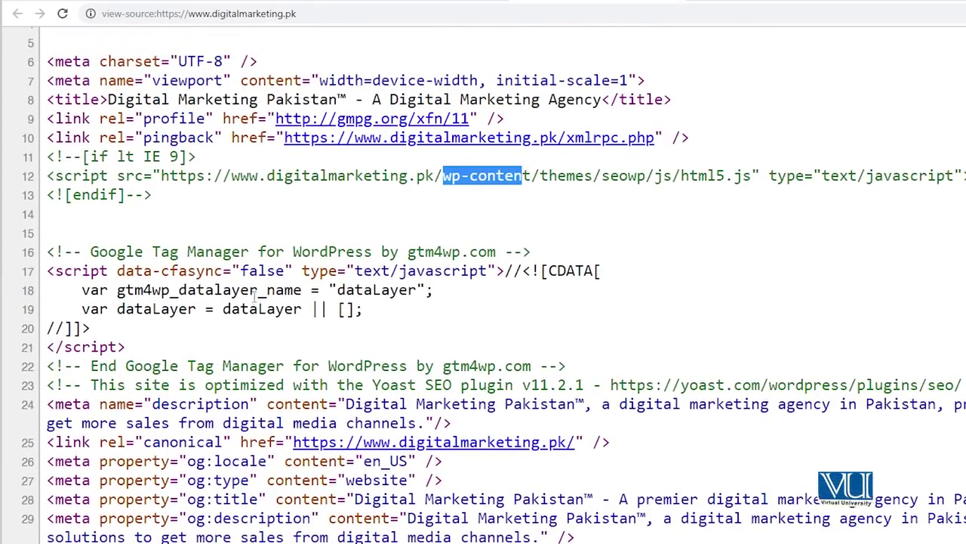
scroll(235, 349, "down", 1)
scroll(226, 349, "down", 3)
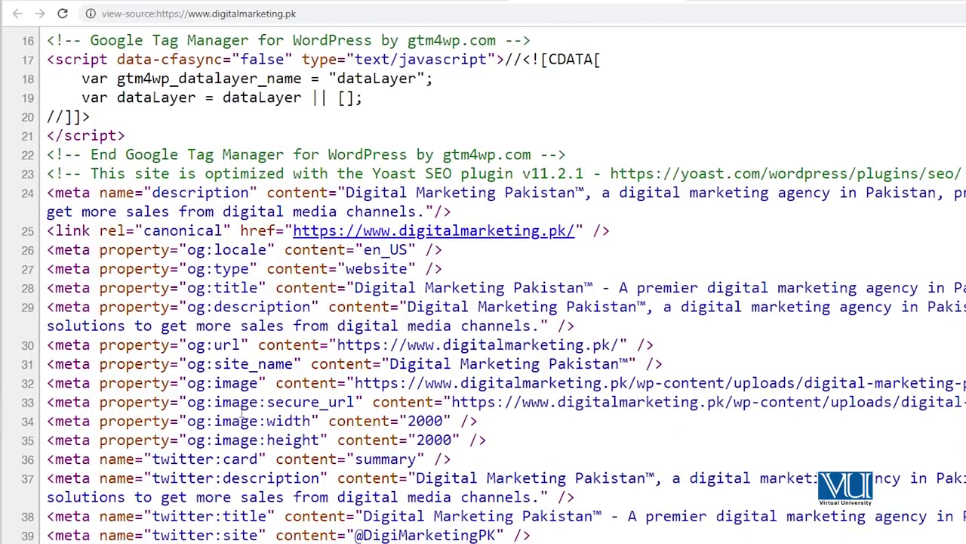
scroll(136, 318, "down", 1)
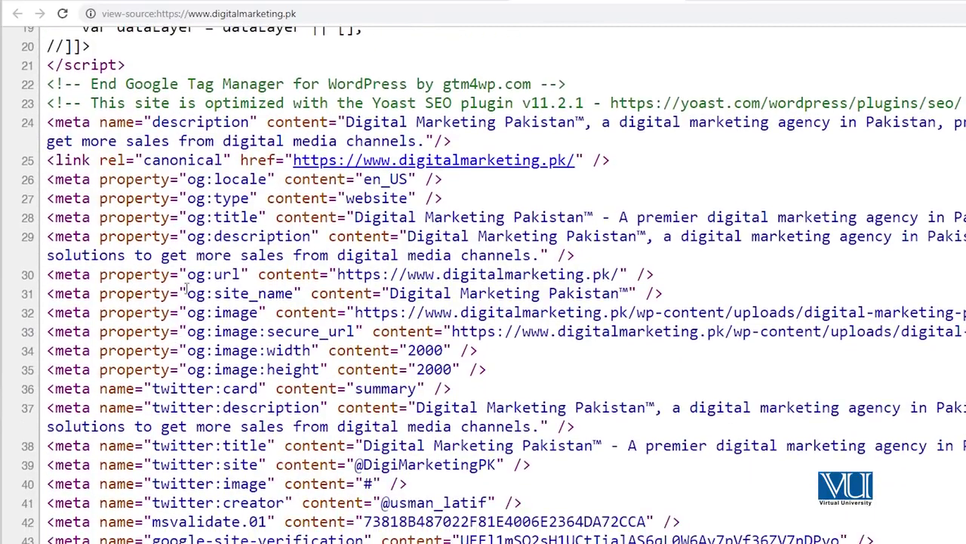
left_click_drag(90, 103, 521, 103)
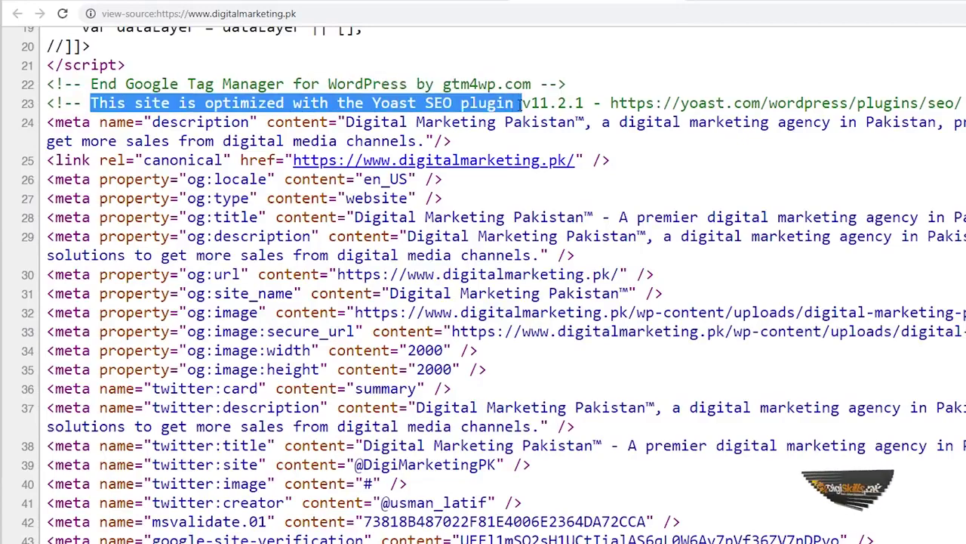
left_click_drag(521, 104, 961, 99)
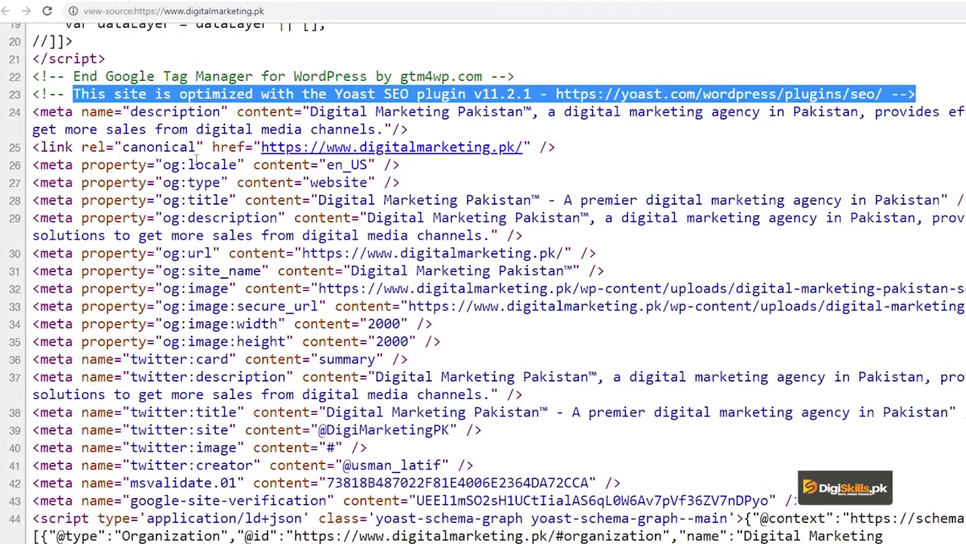
left_click(196, 160)
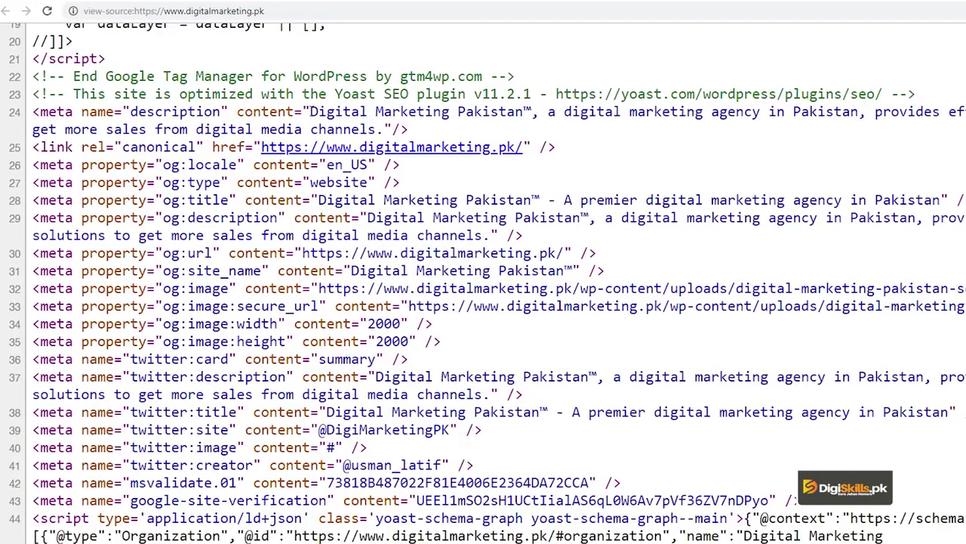
left_click_drag(311, 111, 371, 130)
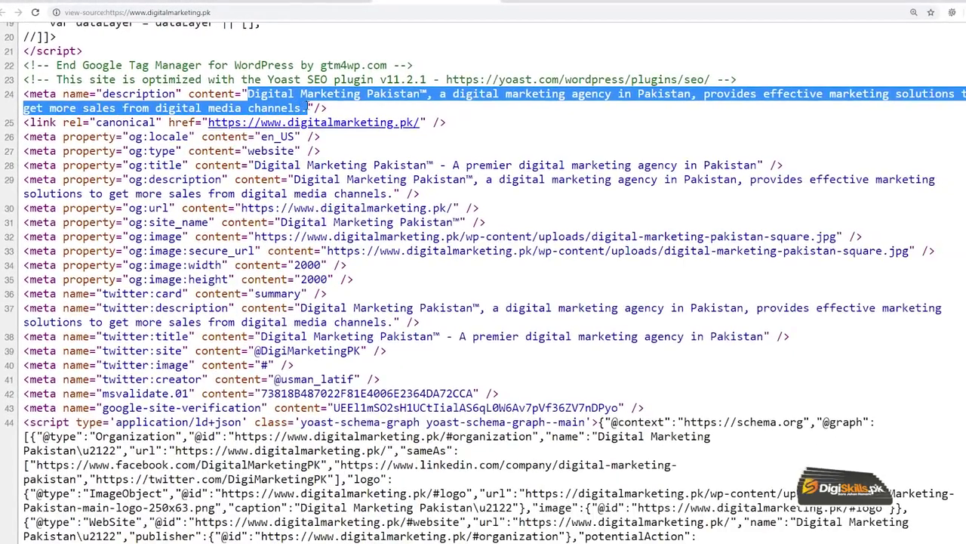
left_click(258, 101)
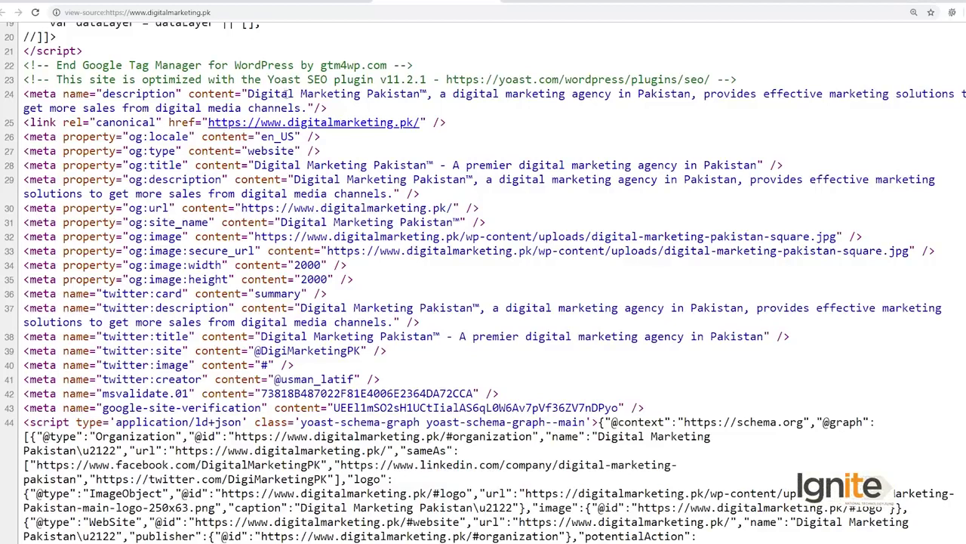
left_click_drag(249, 94, 418, 94)
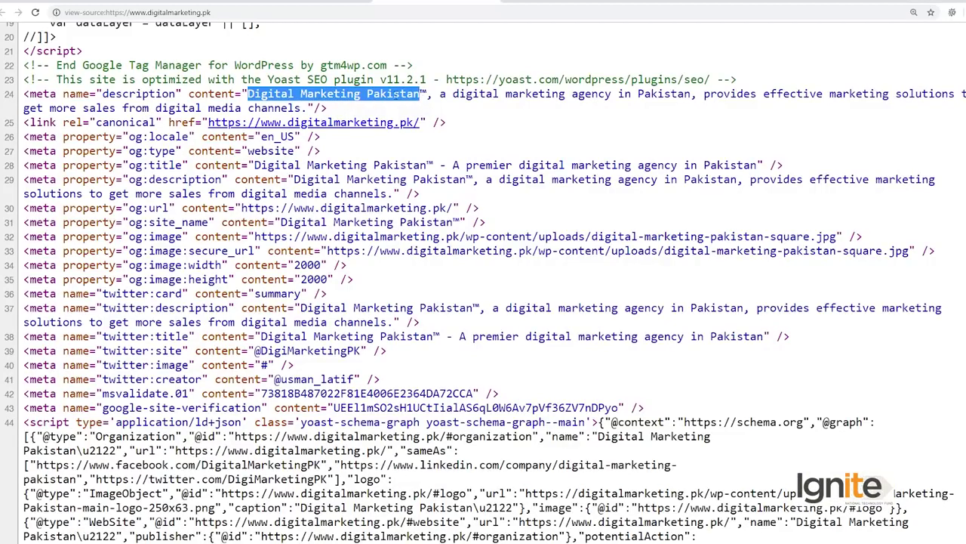
left_click(284, 95)
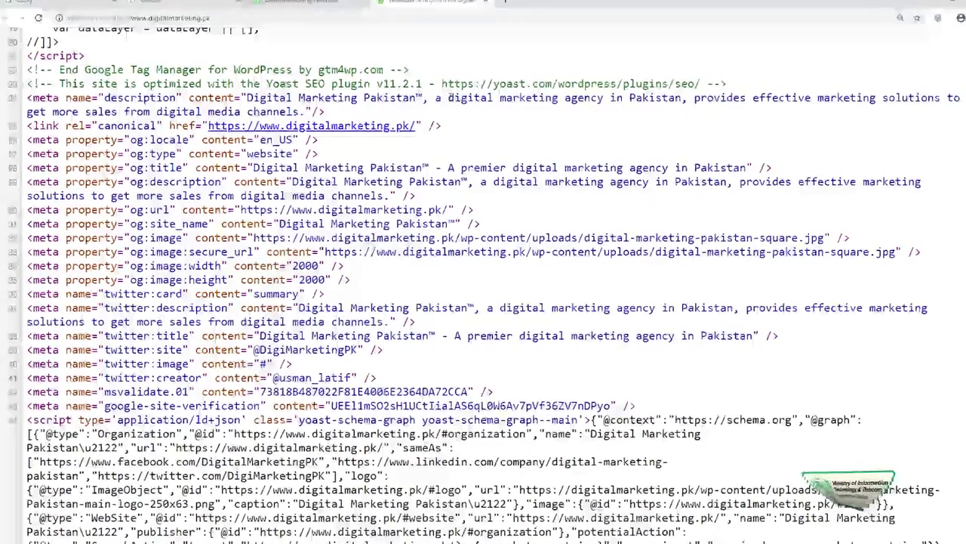
mouse_move(452, 94)
left_mouse_down()
mouse_move(608, 93)
mouse_move(593, 103)
left_mouse_up()
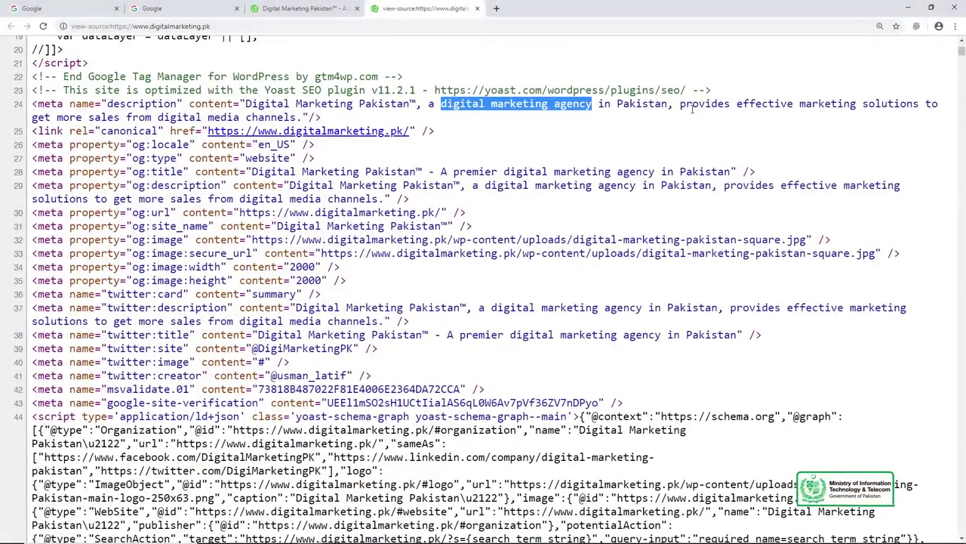
double_click(627, 104)
left_click(794, 103)
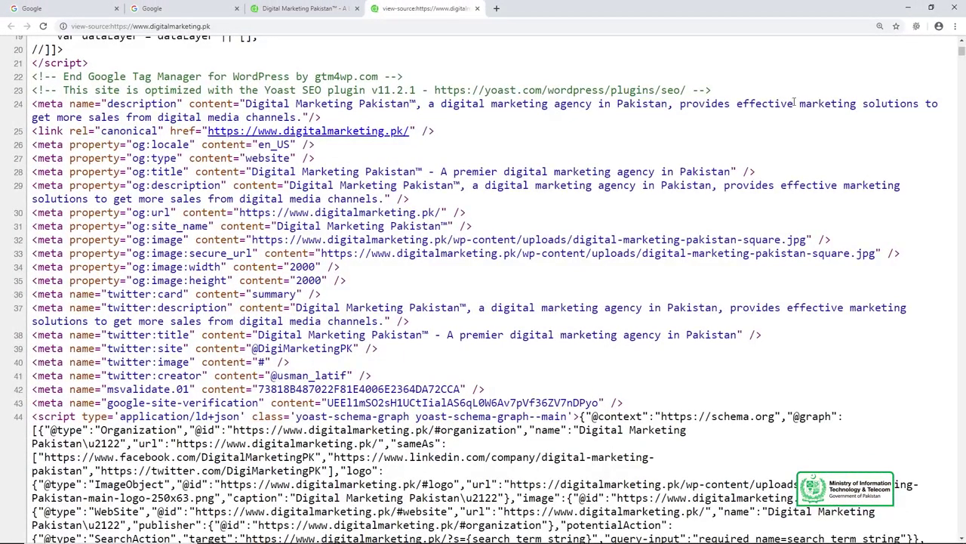
left_click_drag(812, 100, 919, 100)
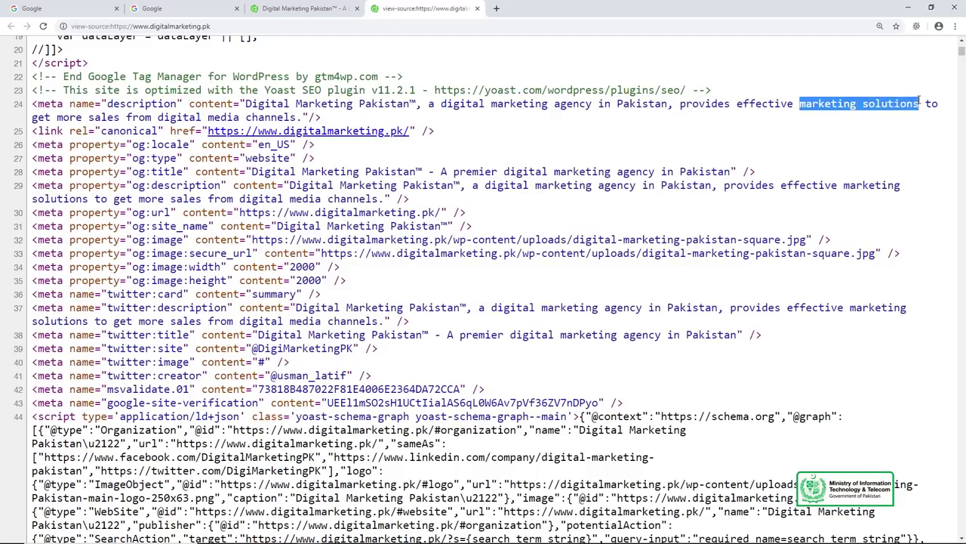
left_click_drag(155, 118, 294, 117)
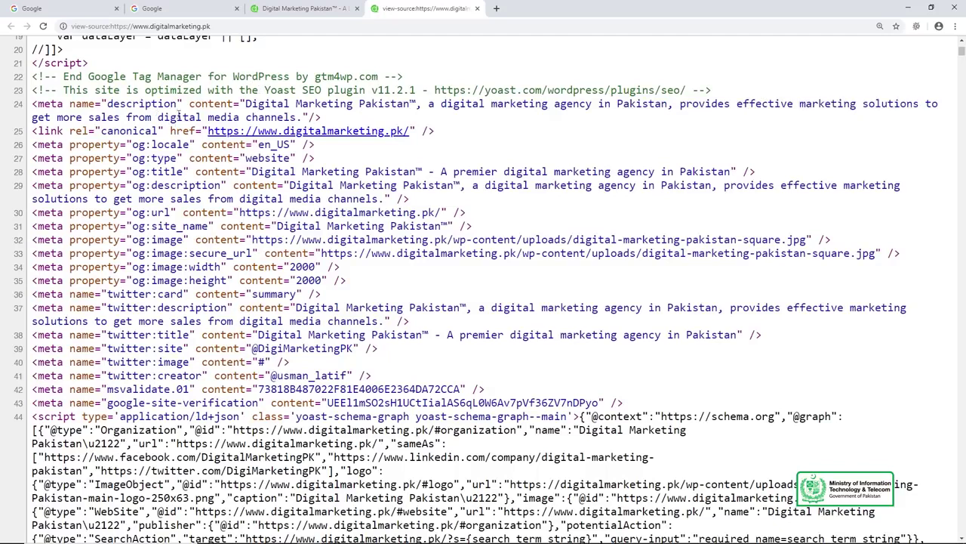
left_click(160, 119)
double_click(160, 119)
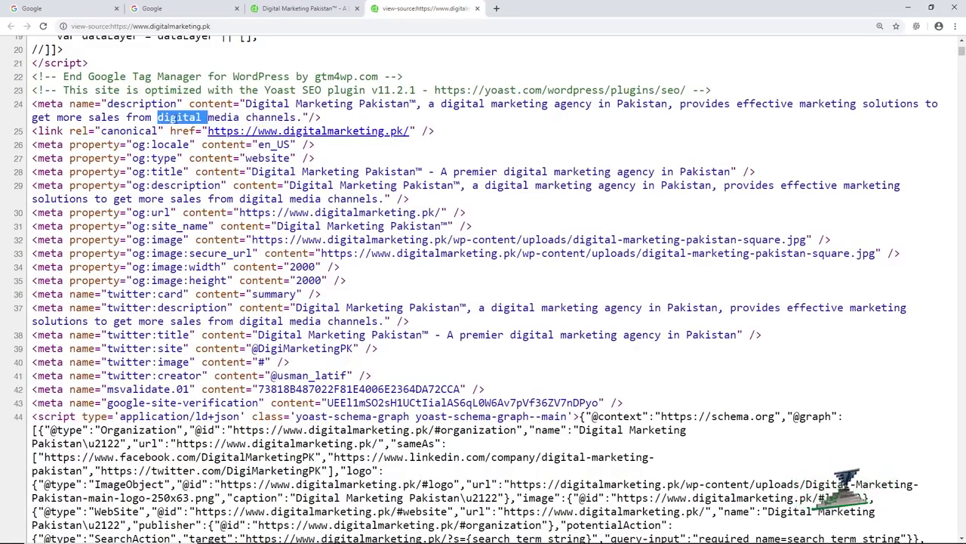
left_click(242, 117)
left_click_drag(232, 117, 159, 119)
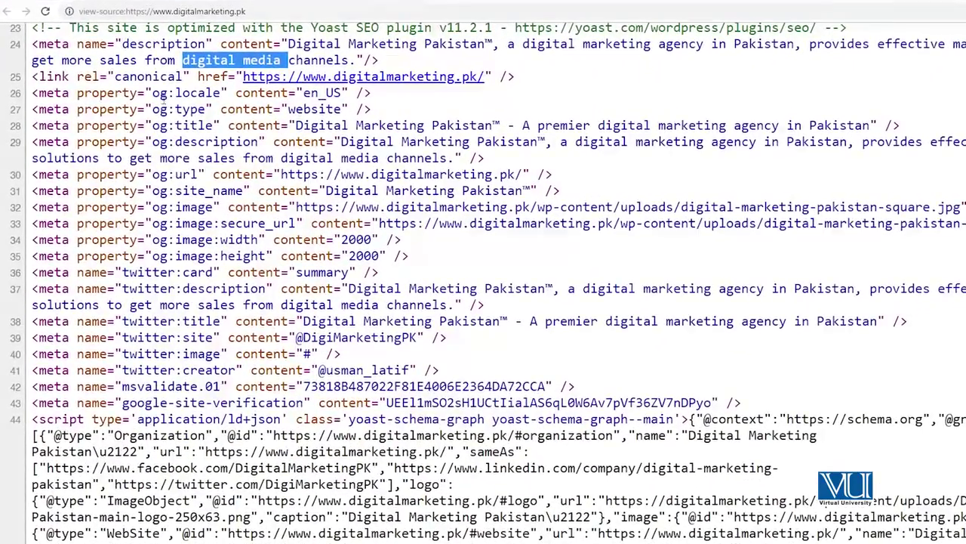
left_click(135, 145)
left_click_drag(152, 92, 194, 109)
left_click(192, 125)
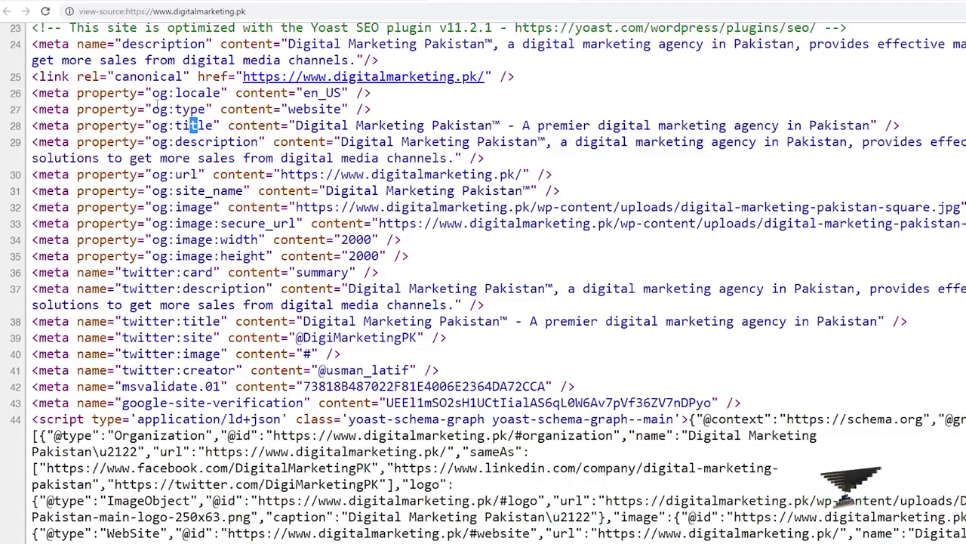
left_click_drag(153, 93, 284, 224)
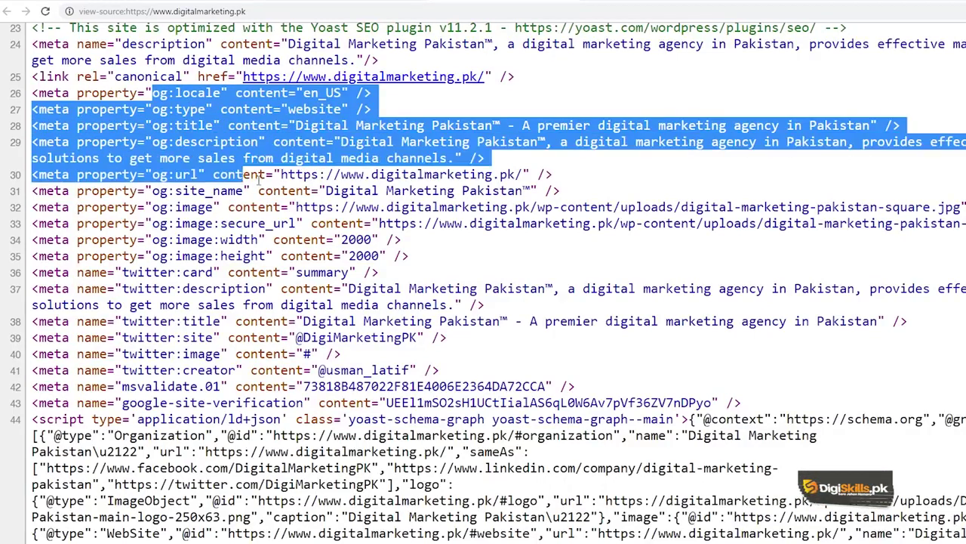
left_click_drag(284, 224, 414, 257)
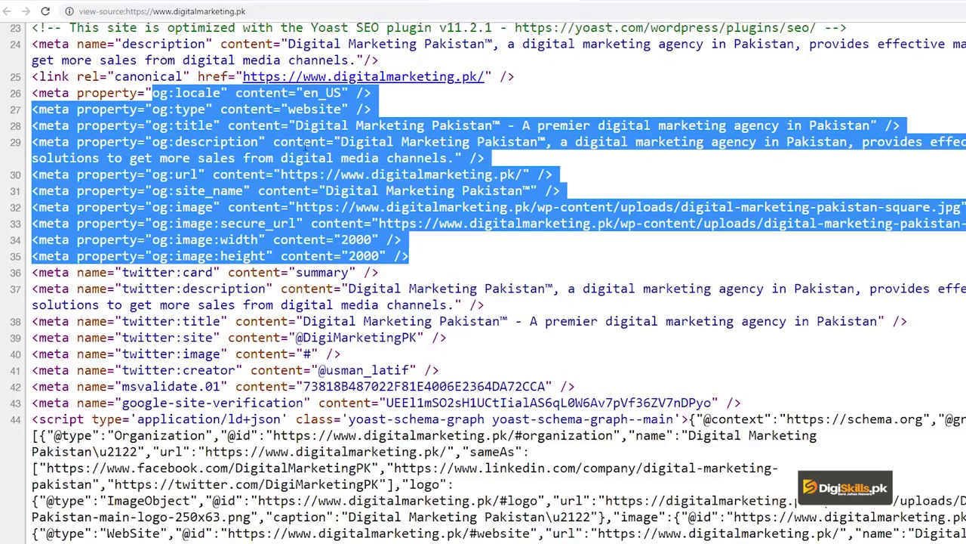
left_click(165, 224)
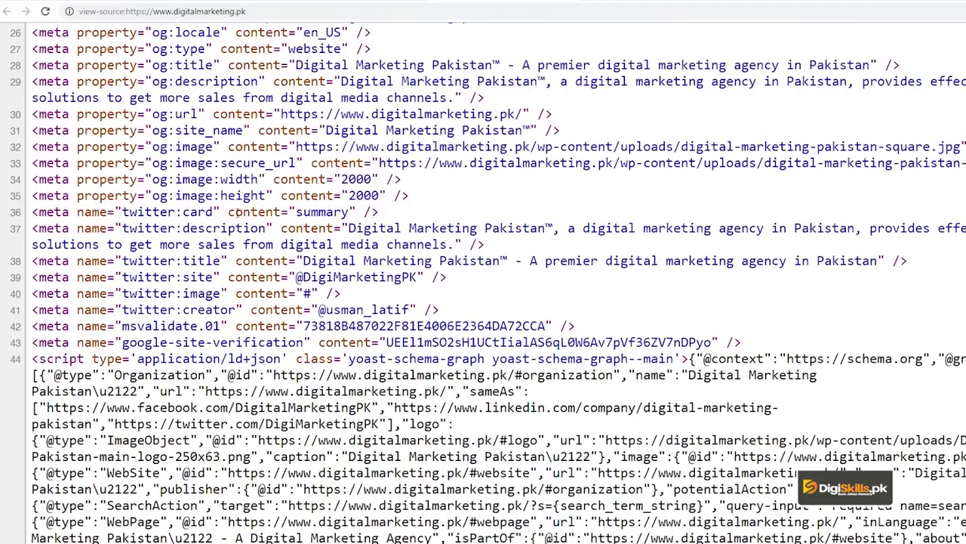
left_click_drag(294, 214, 737, 343)
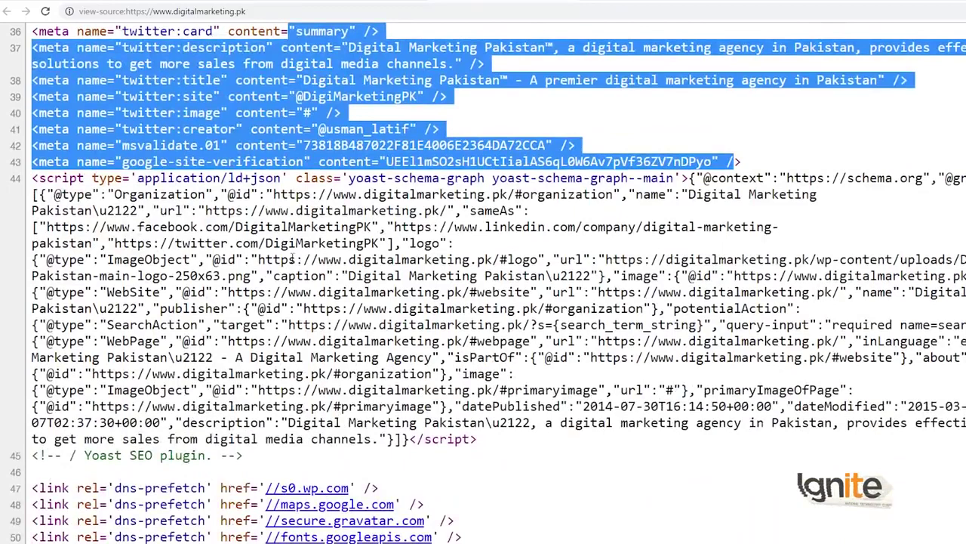
scroll(292, 259, "up", 3)
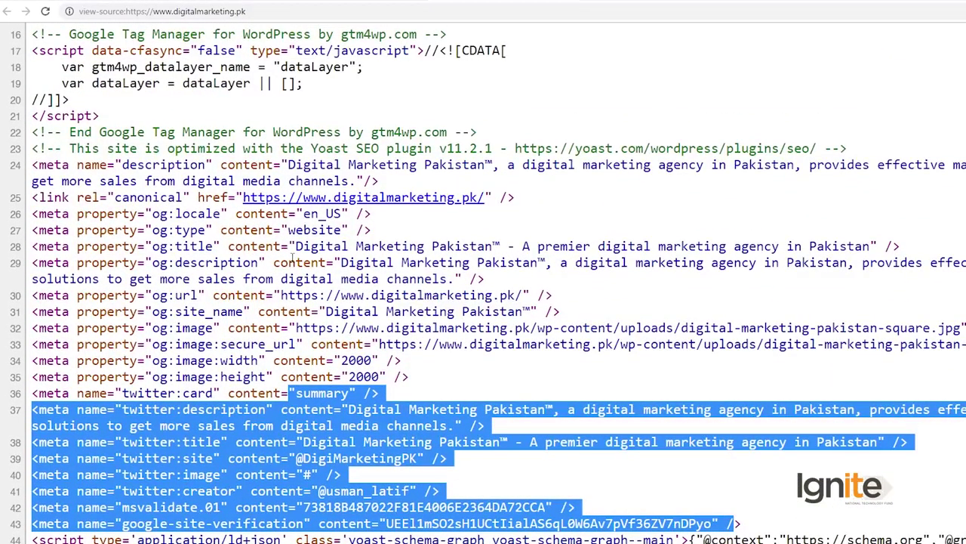
left_click(309, 291)
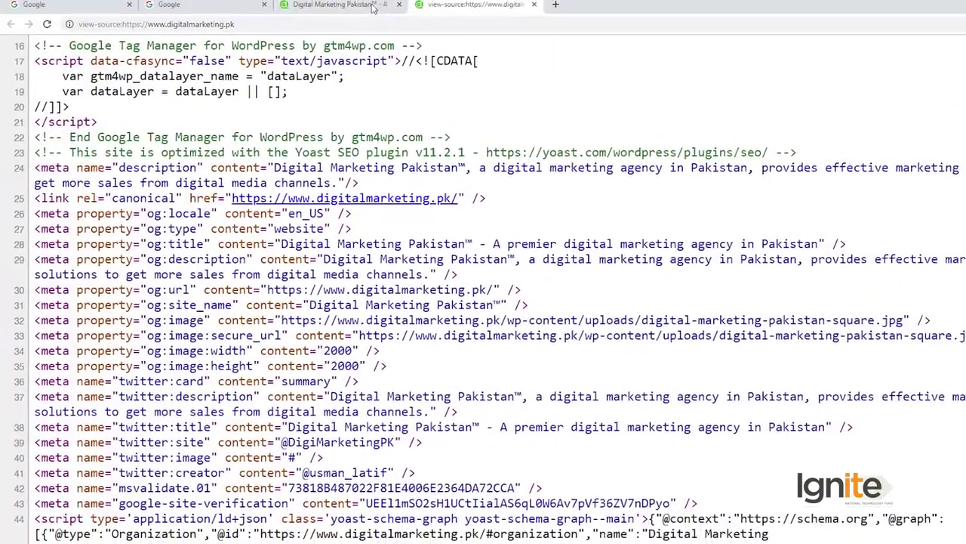
Step: Return to the Digital Marketing Pakistan tab, reset zoom to 100% and scroll the homepage
left_click(365, 8)
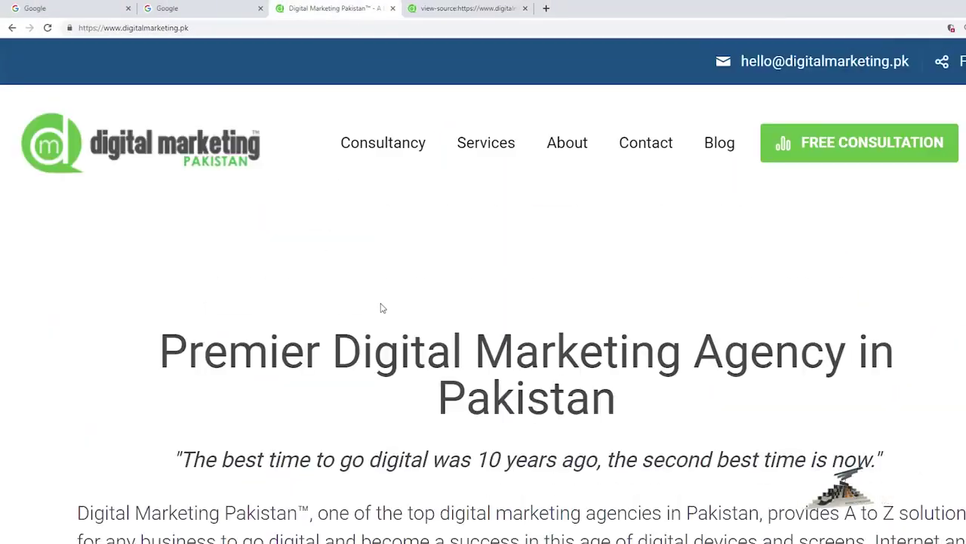
key("ctrl+0")
scroll(443, 280, "down", 2)
scroll(443, 281, "down", 1)
scroll(443, 281, "down", 5)
scroll(443, 281, "down", 5)
scroll(441, 283, "down", 4)
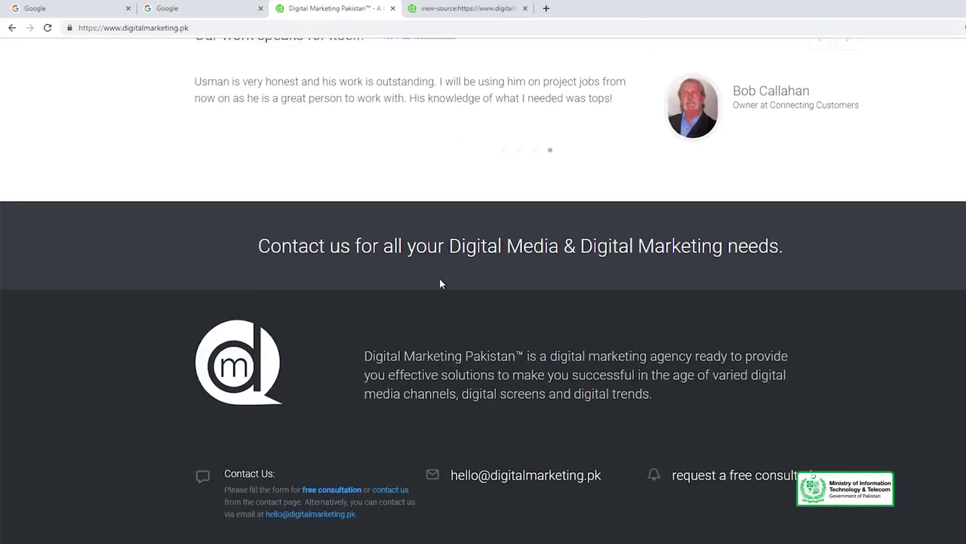
scroll(441, 284, "up", 4)
scroll(438, 283, "up", 4)
scroll(438, 283, "up", 4)
scroll(423, 287, "up", 2)
scroll(422, 286, "up", 3)
Step: Bring up the SEOquake panel for the digitalmarketing.pk homepage
left_click_drag(259, 218, 747, 503)
left_click(747, 504)
scroll(747, 504, "down", 3)
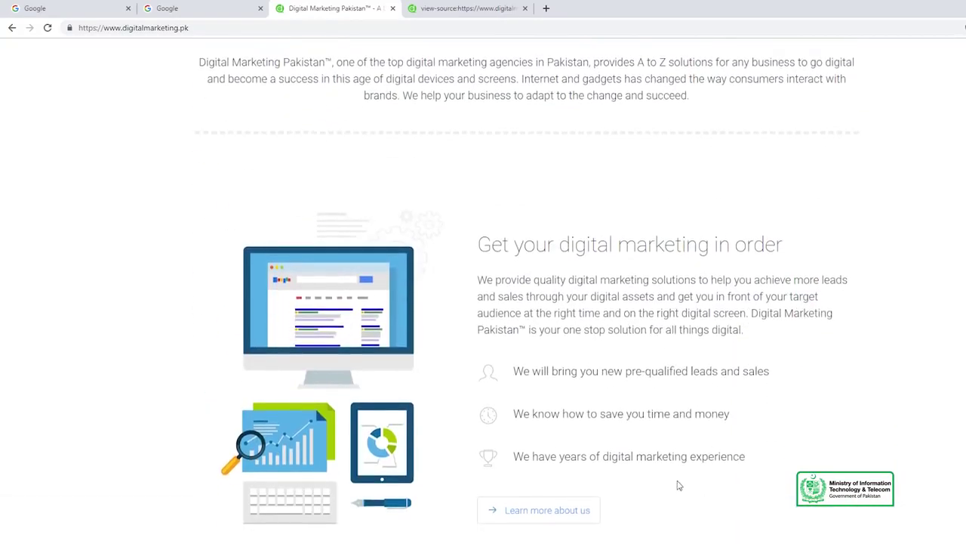
scroll(676, 484, "up", 3)
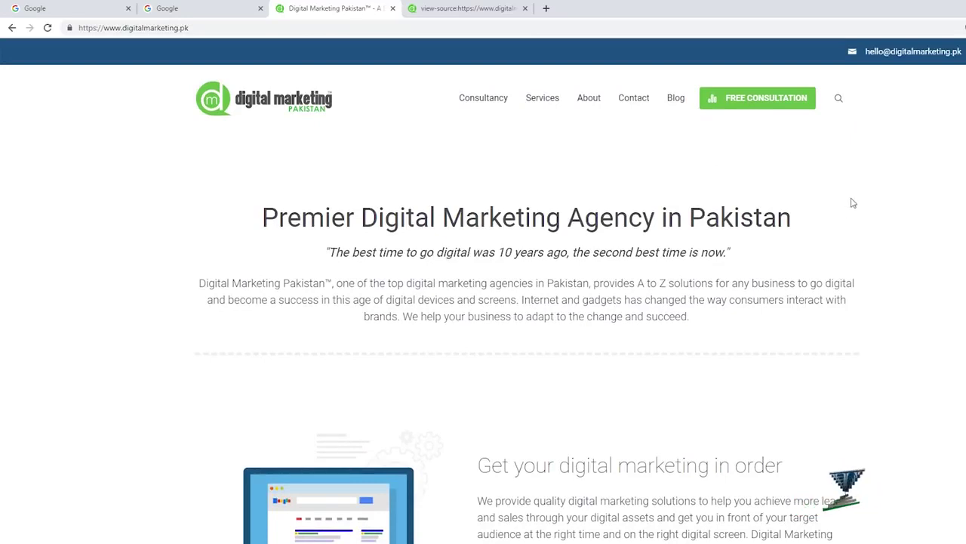
left_click(899, 15)
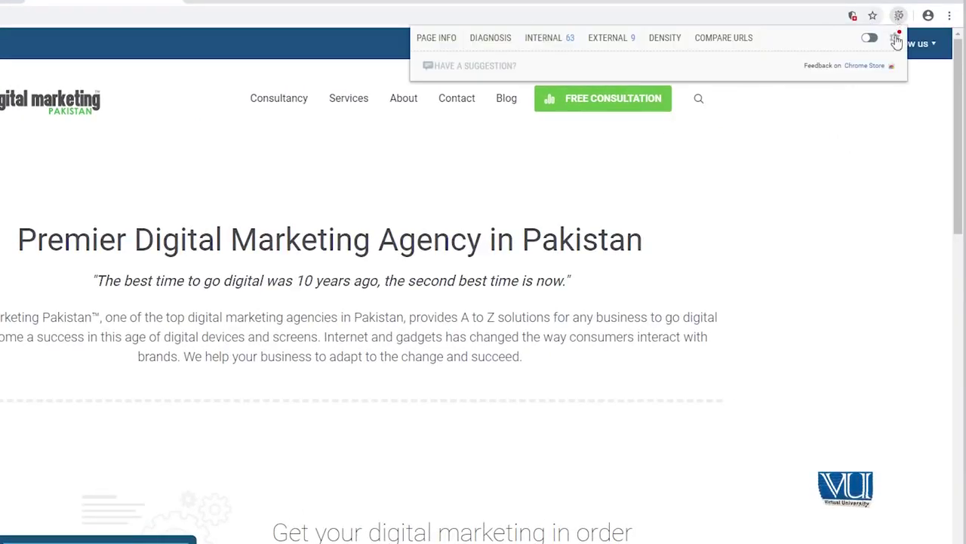
Step: Open Page Info and highlight Digital Marketing, marketing agency and digital marketing in the title and meta description
left_click(437, 42)
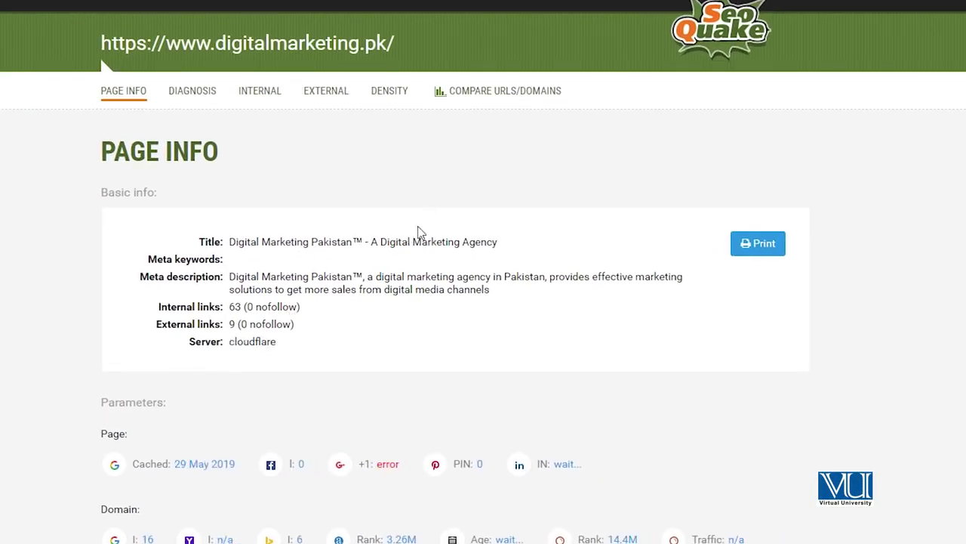
scroll(521, 221, "down", 1)
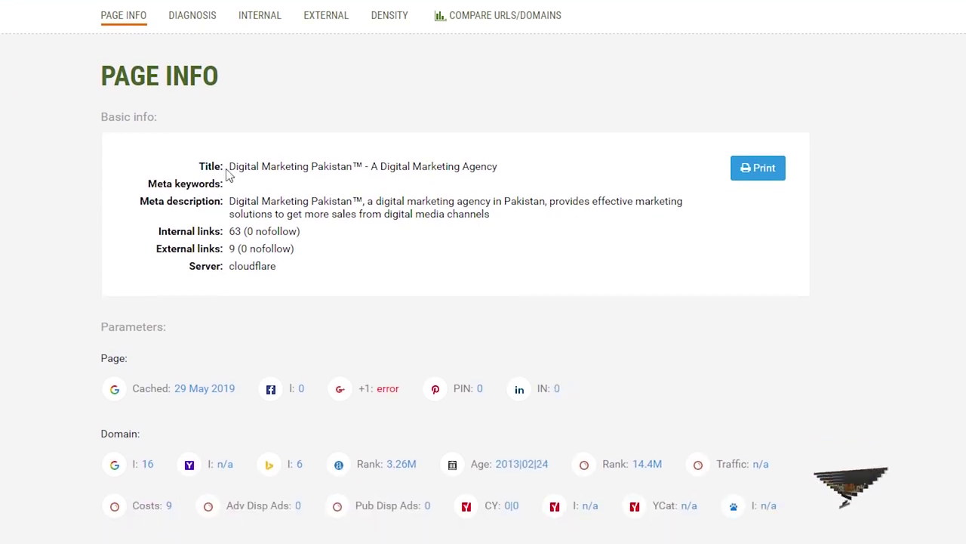
left_click_drag(229, 166, 508, 171)
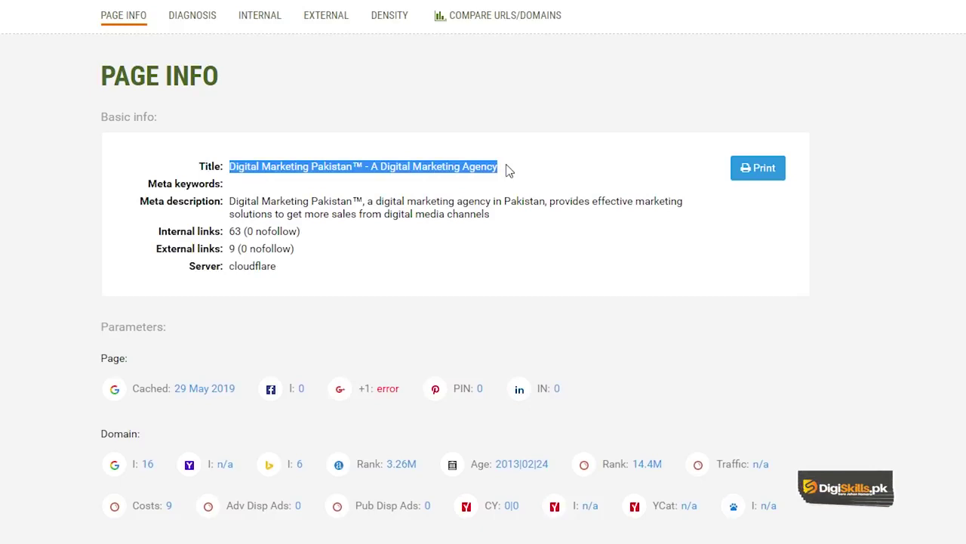
left_click(268, 180)
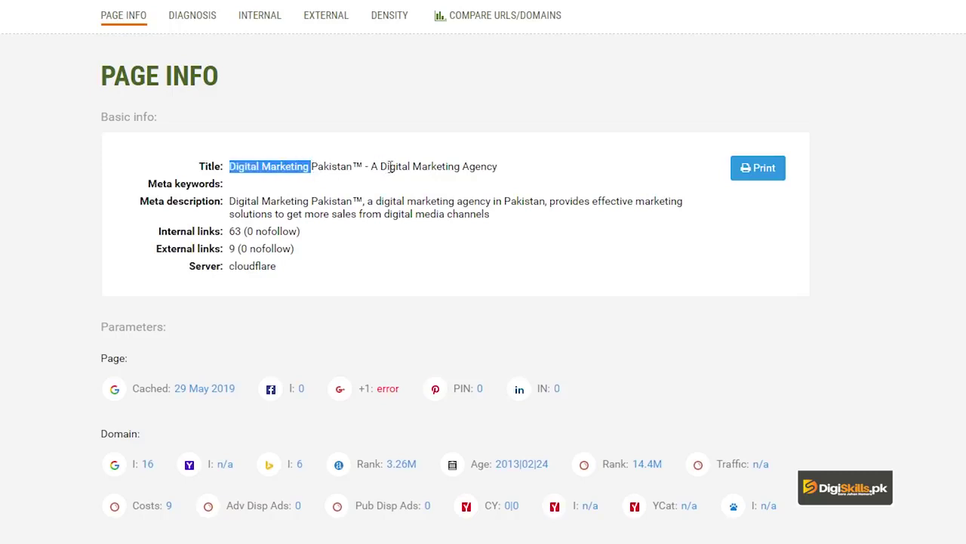
left_click_drag(379, 166, 461, 166)
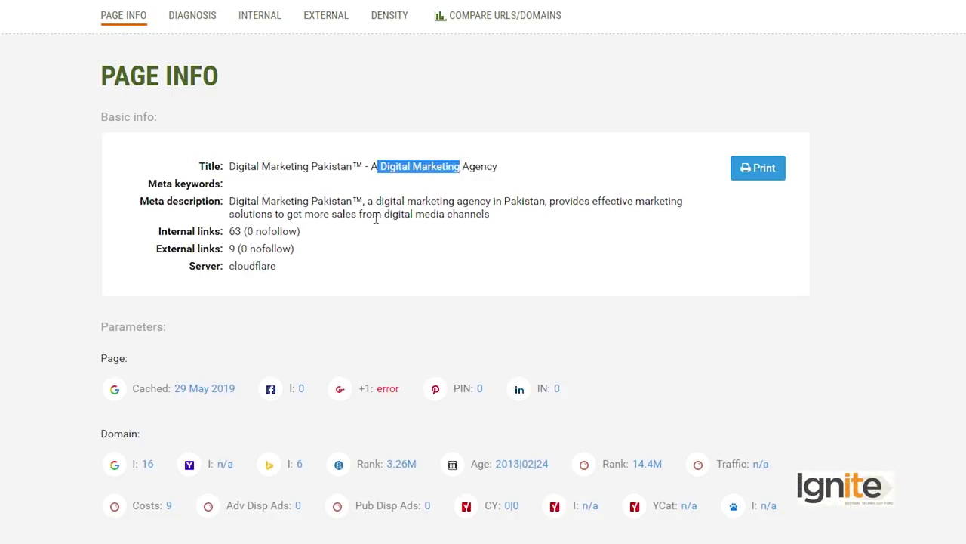
left_click_drag(404, 201, 446, 201)
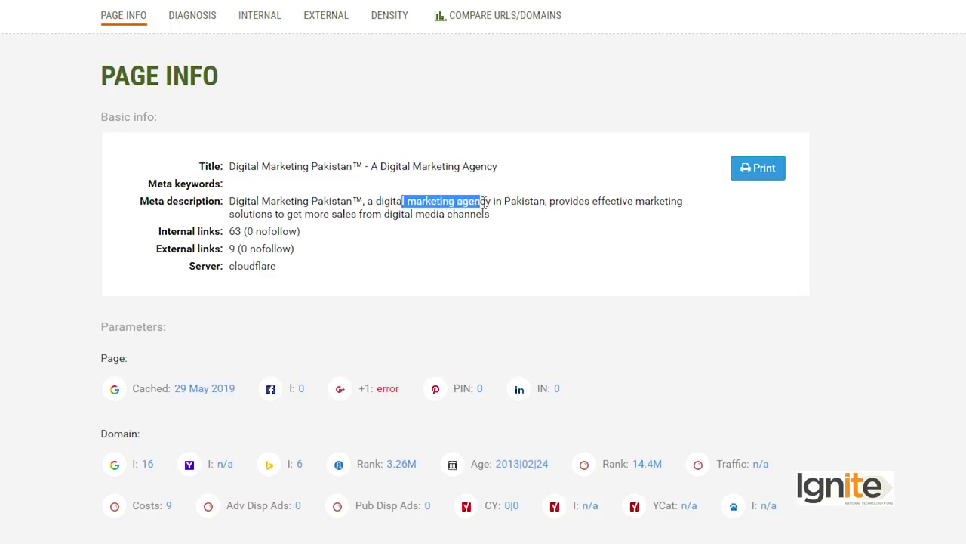
left_click_drag(381, 202, 431, 203)
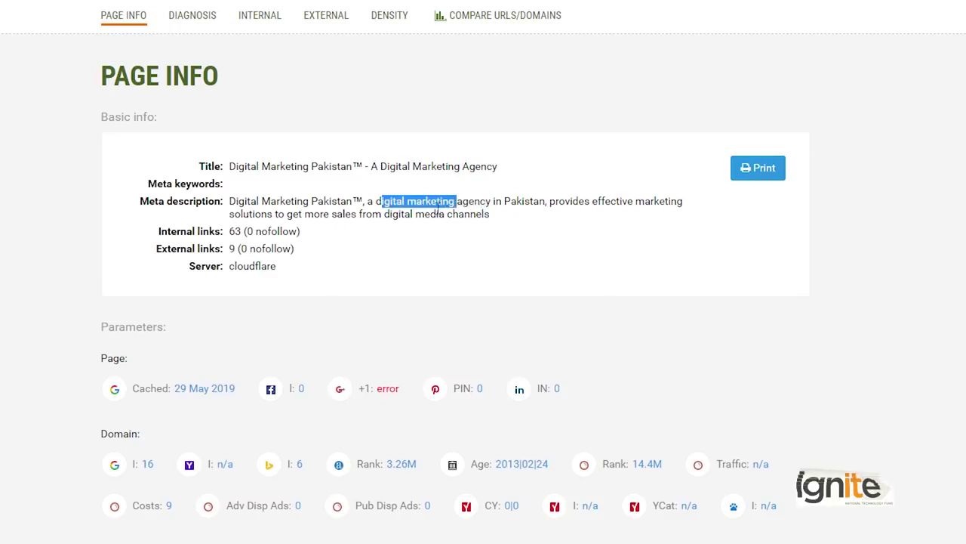
left_click(512, 222)
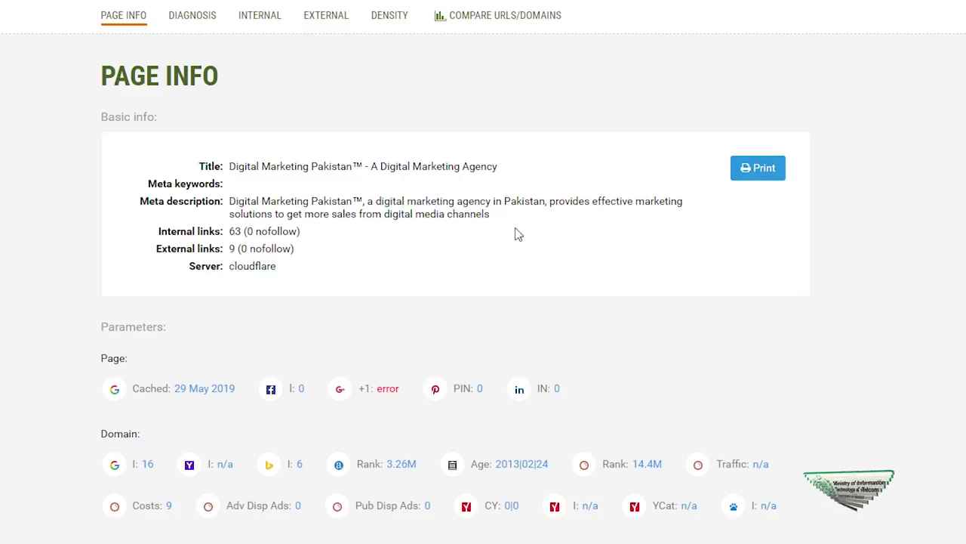
scroll(280, 163, "down", 2)
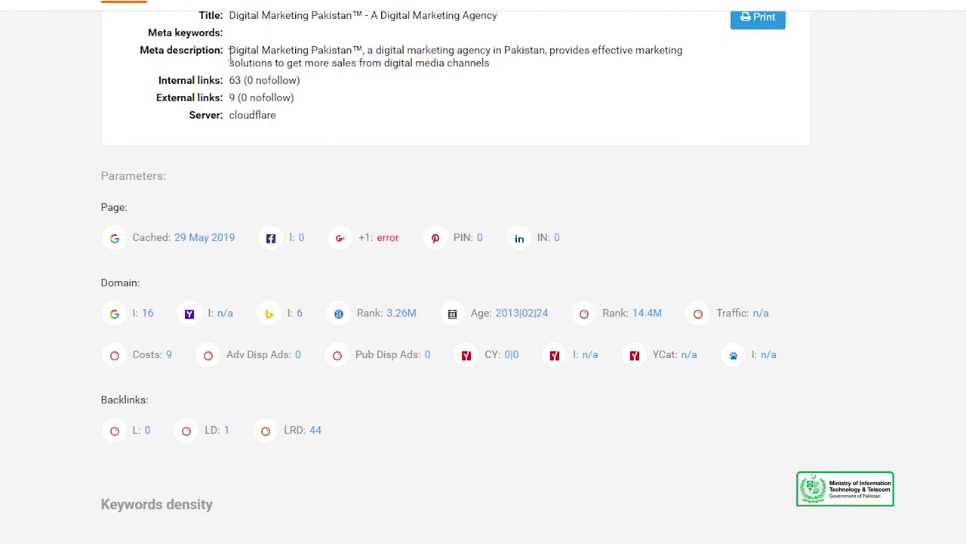
left_click_drag(231, 56, 481, 64)
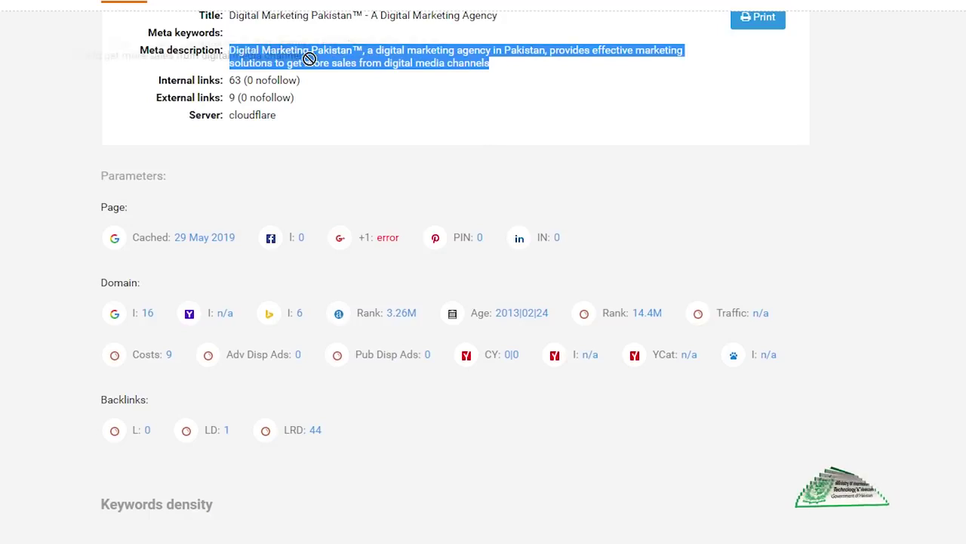
scroll(373, 169, "down", 2)
scroll(332, 177, "up", 2)
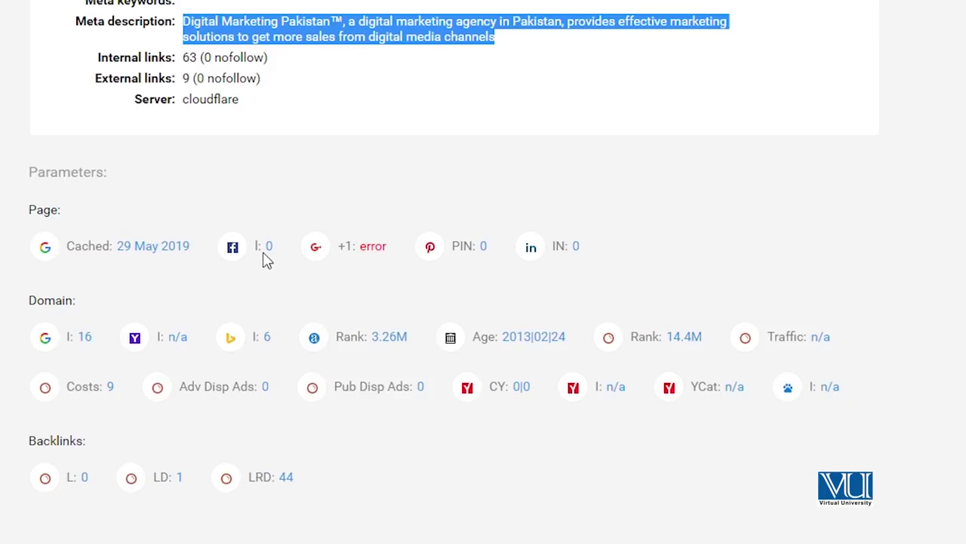
scroll(264, 242, "down", 1)
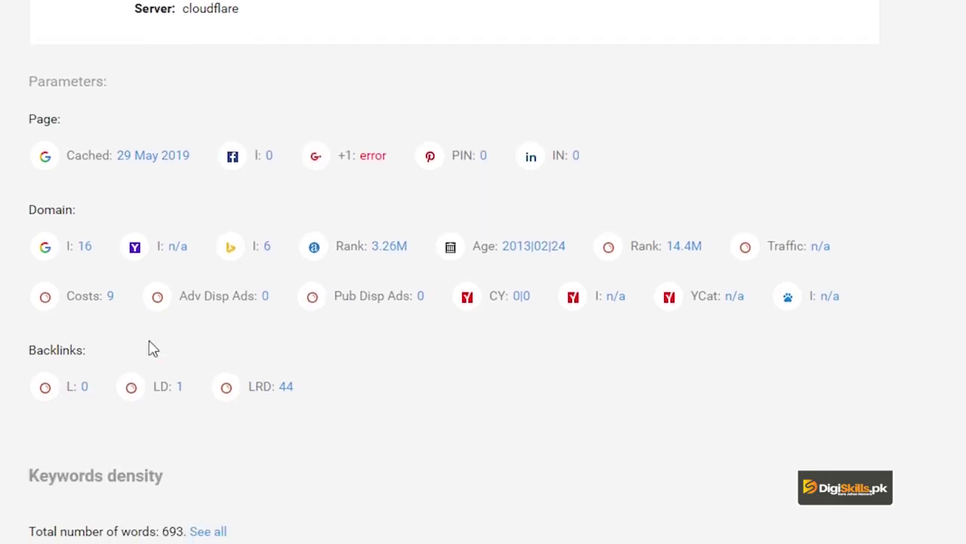
left_click(84, 257)
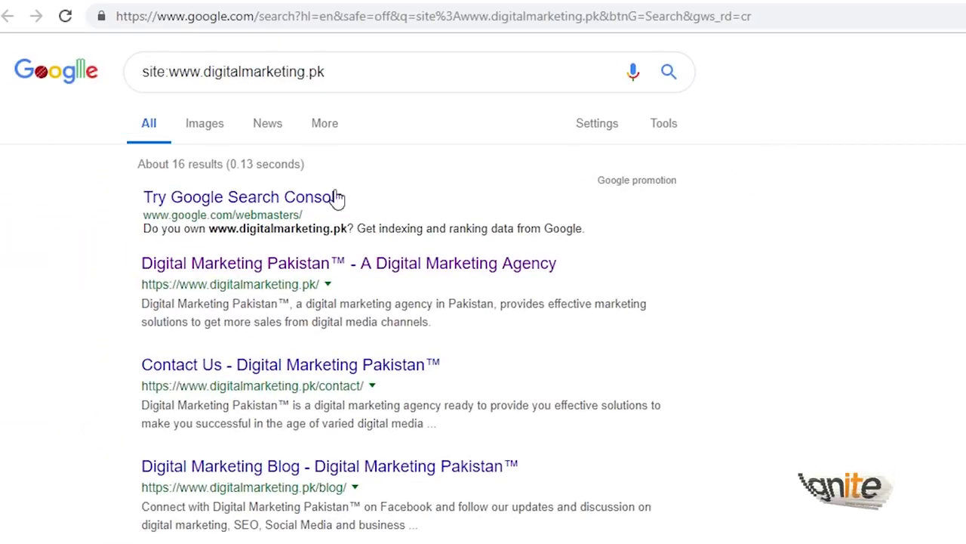
scroll(300, 281, "down", 5)
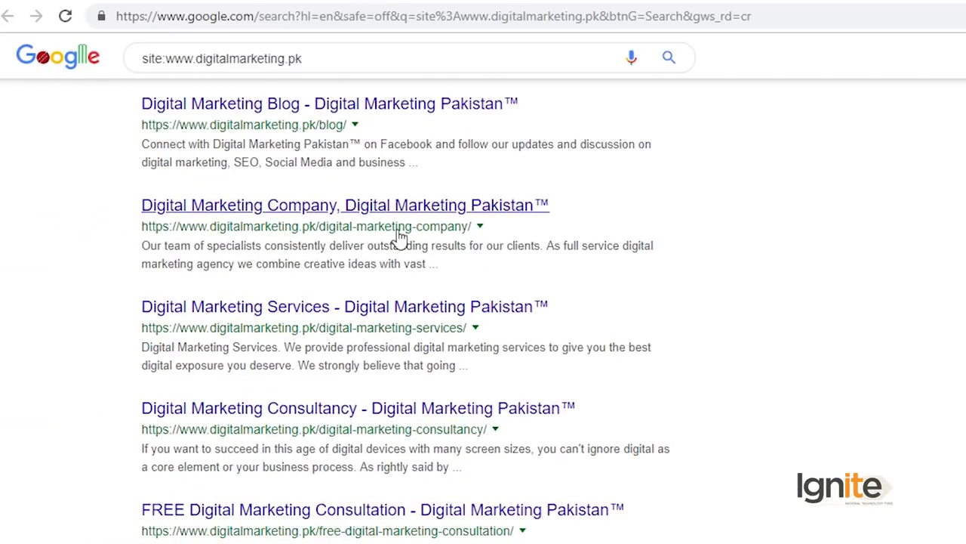
scroll(442, 393, "down", 1)
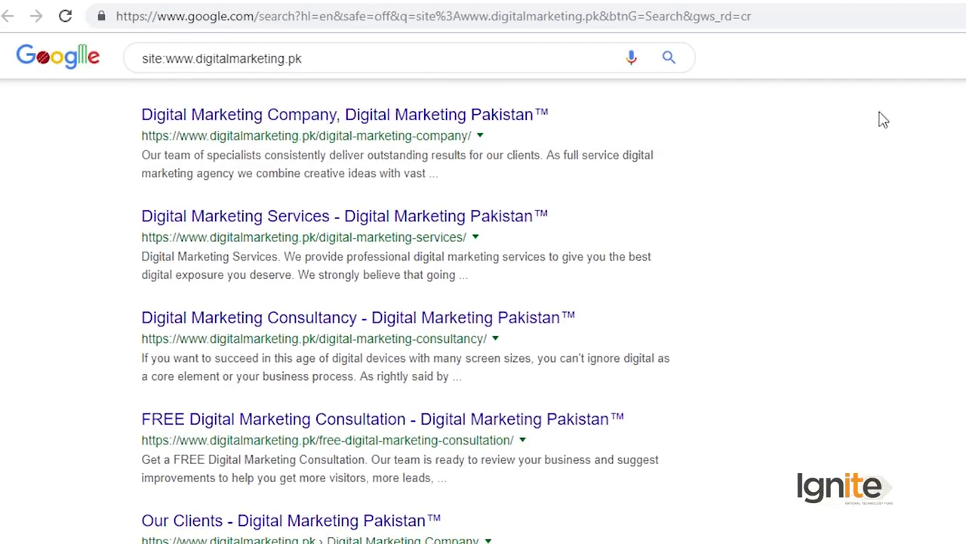
scroll(781, 350, "up", 6)
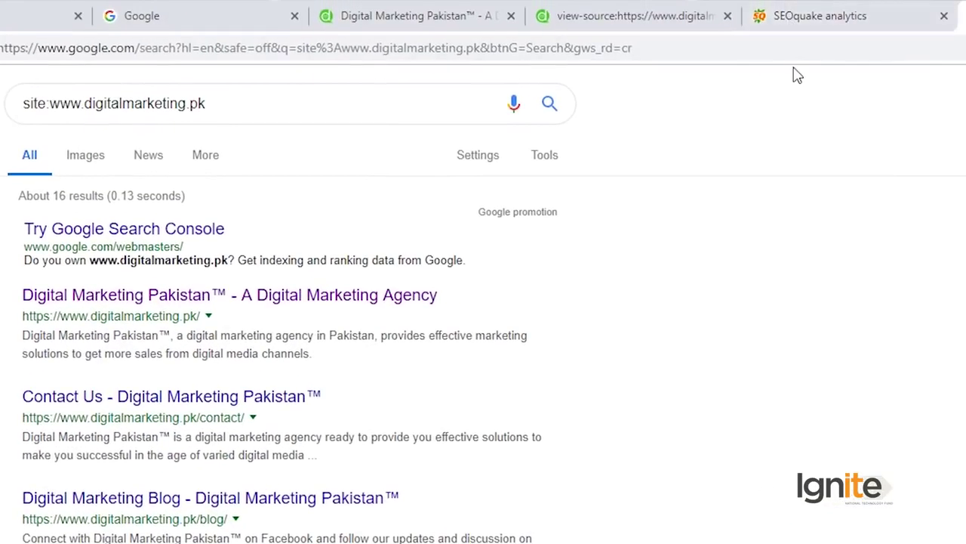
left_click(827, 18)
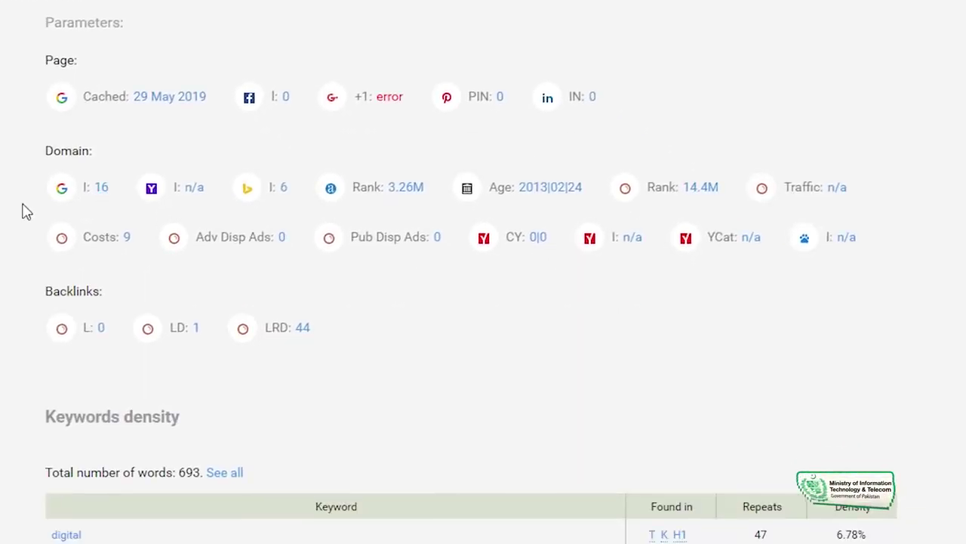
Step: Look through Yahoo's results for digitalmarketing.pk from the index link, then return to the SEOquake report
left_click(194, 191)
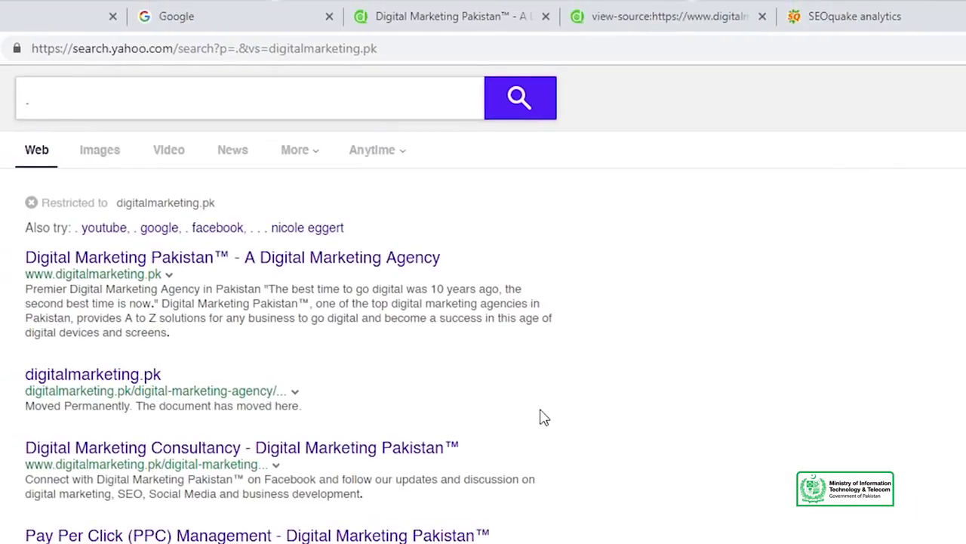
scroll(572, 340, "down", 2)
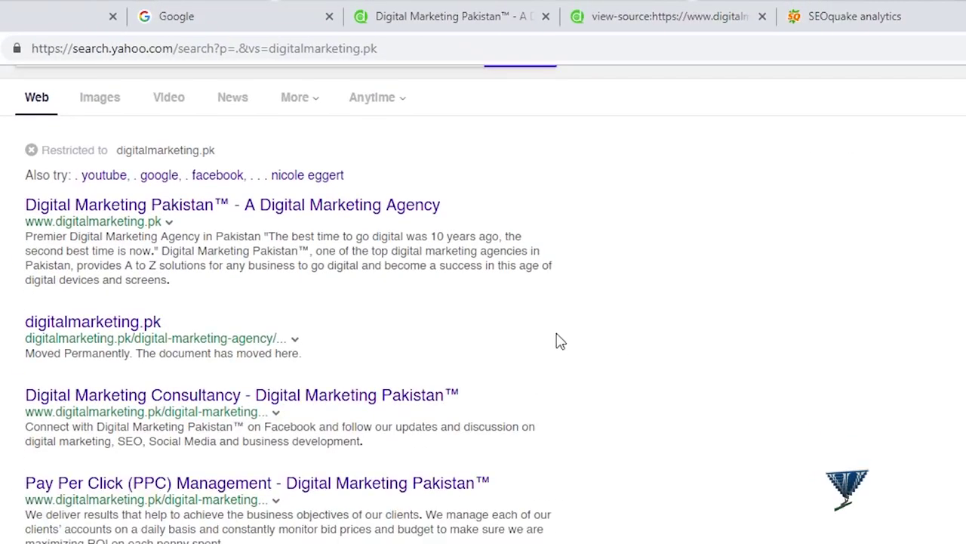
scroll(560, 405, "down", 4)
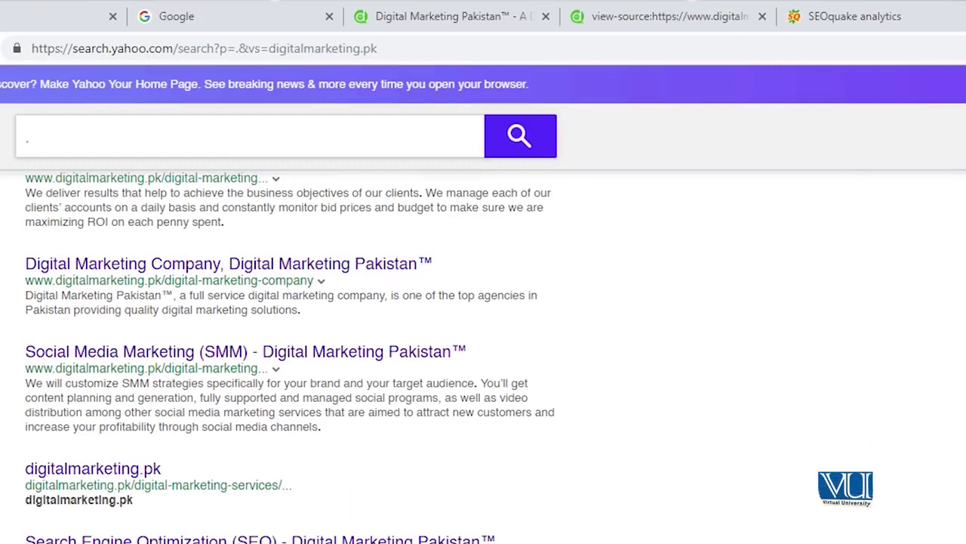
left_click(861, 18)
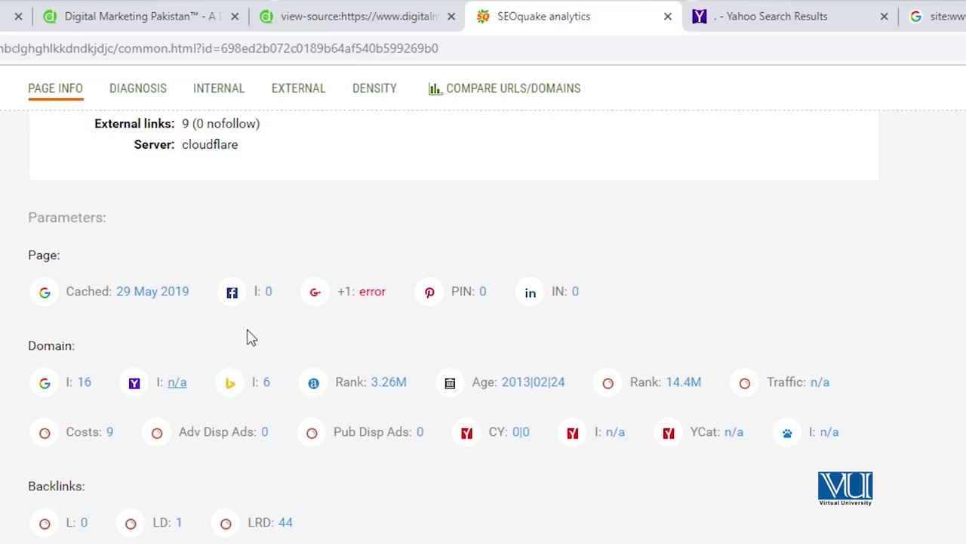
left_click(268, 385)
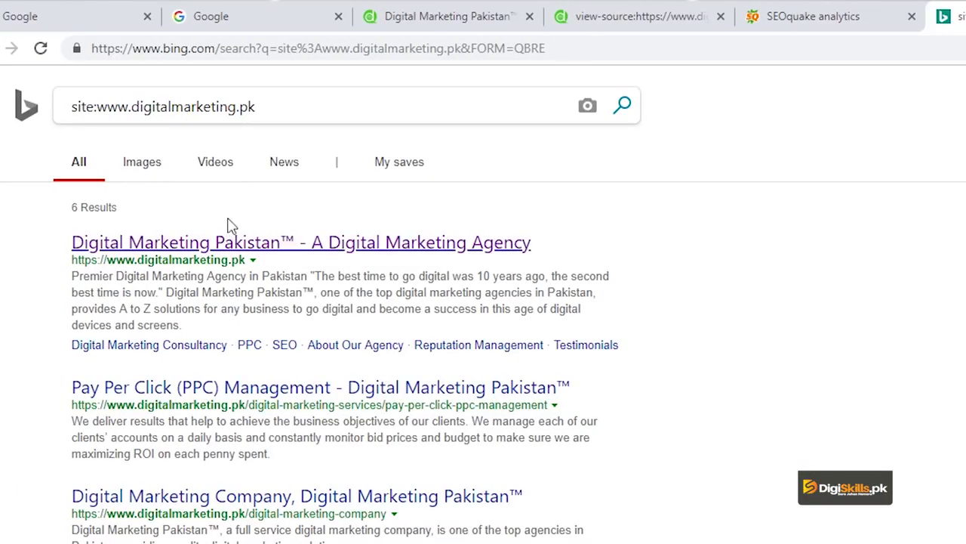
scroll(217, 286, "down", 1)
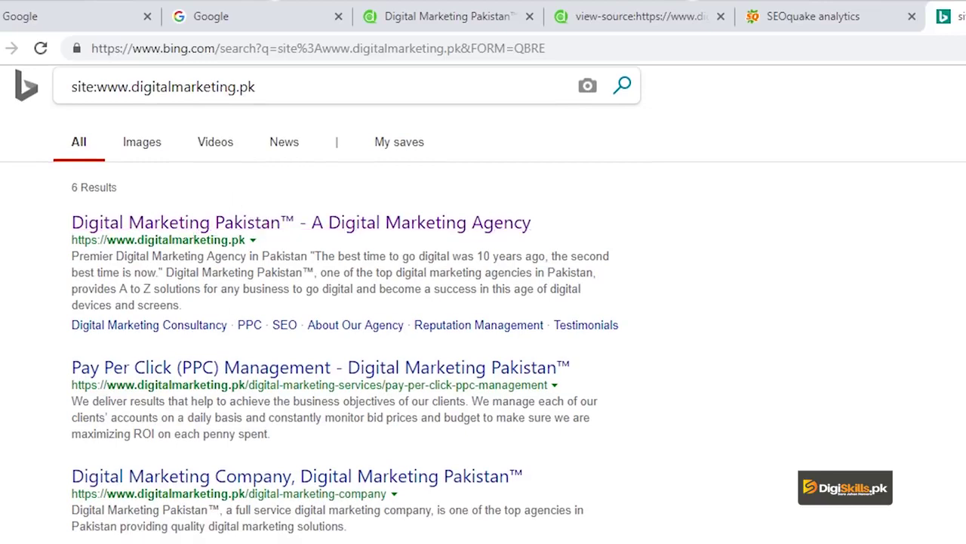
left_click(843, 22)
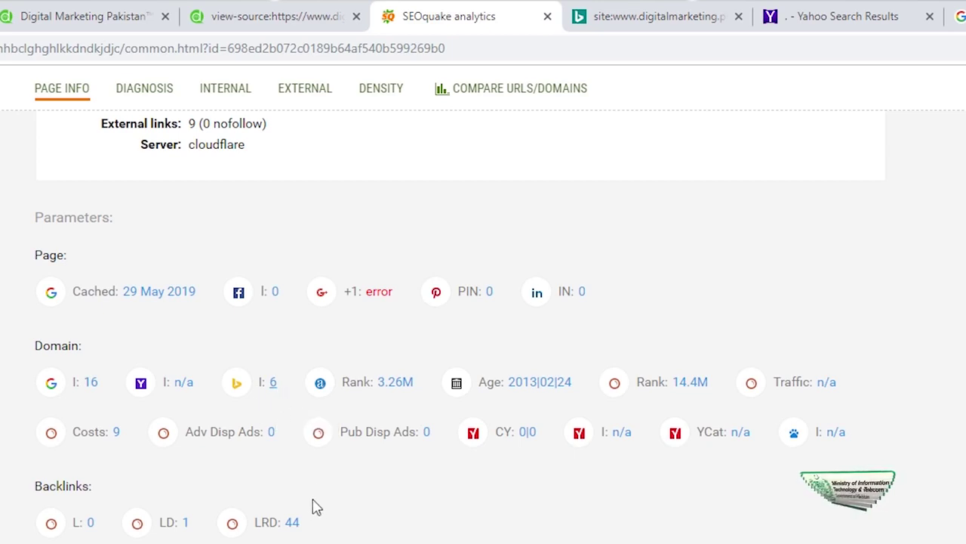
Step: Select the 693 total word count in Keywords density and check the T and K marker meanings
scroll(318, 529, "down", 5)
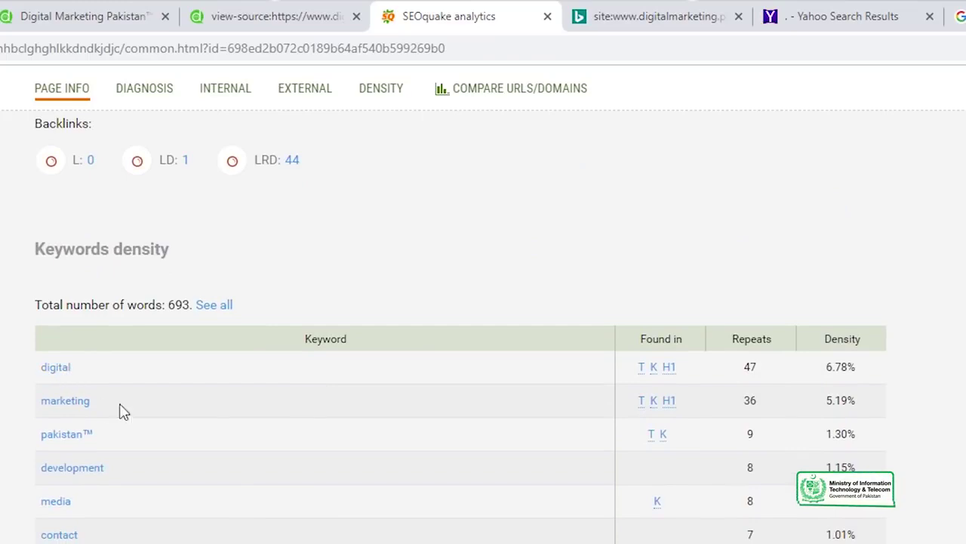
scroll(349, 496, "down", 1)
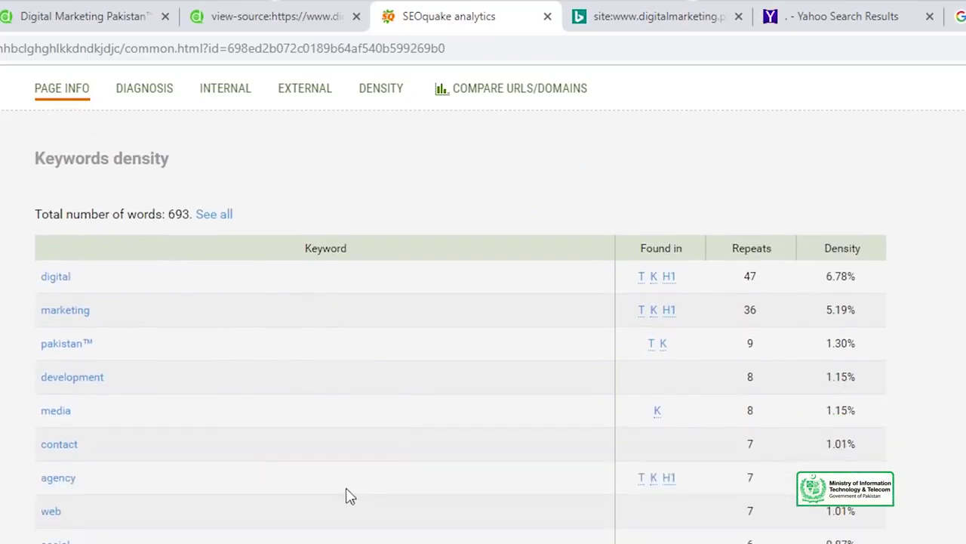
double_click(179, 212)
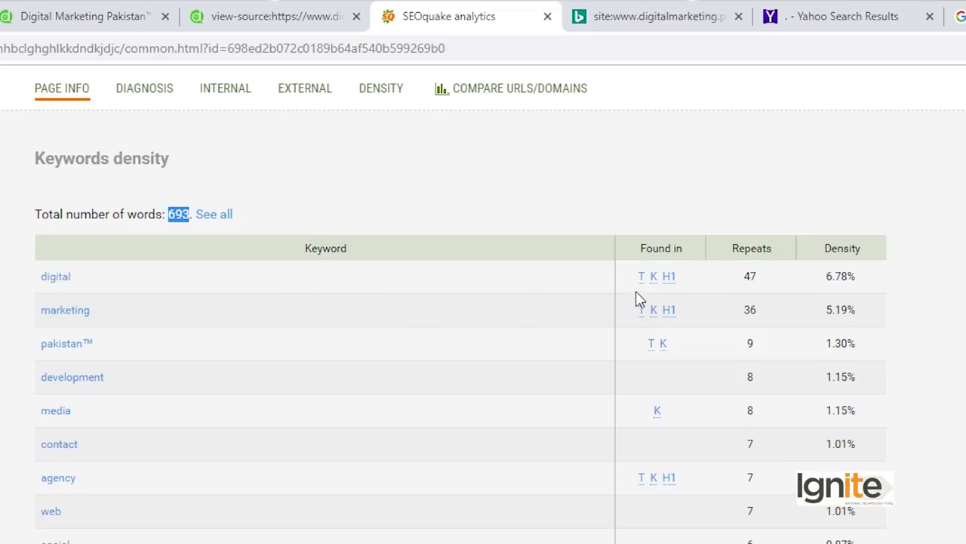
mouse_move(642, 283)
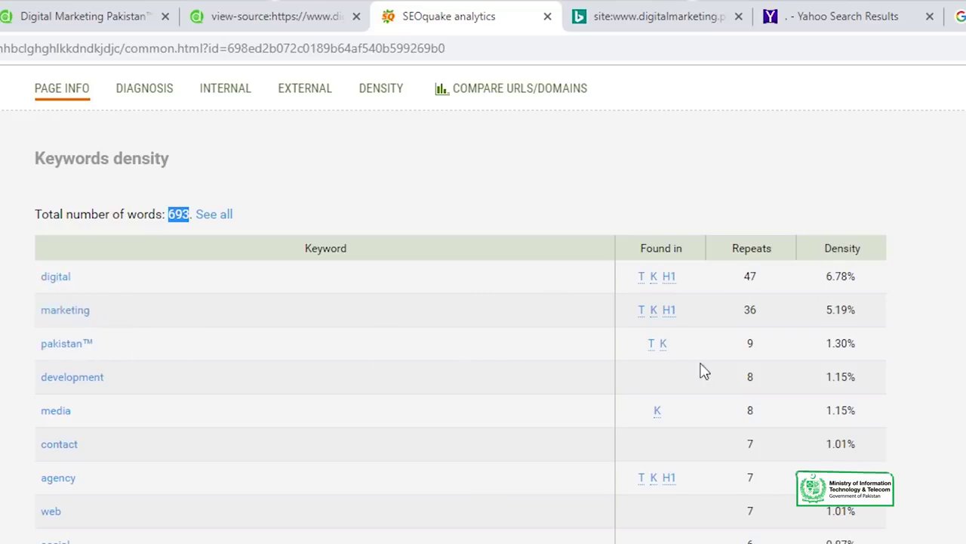
mouse_move(663, 351)
scroll(410, 416, "down", 1)
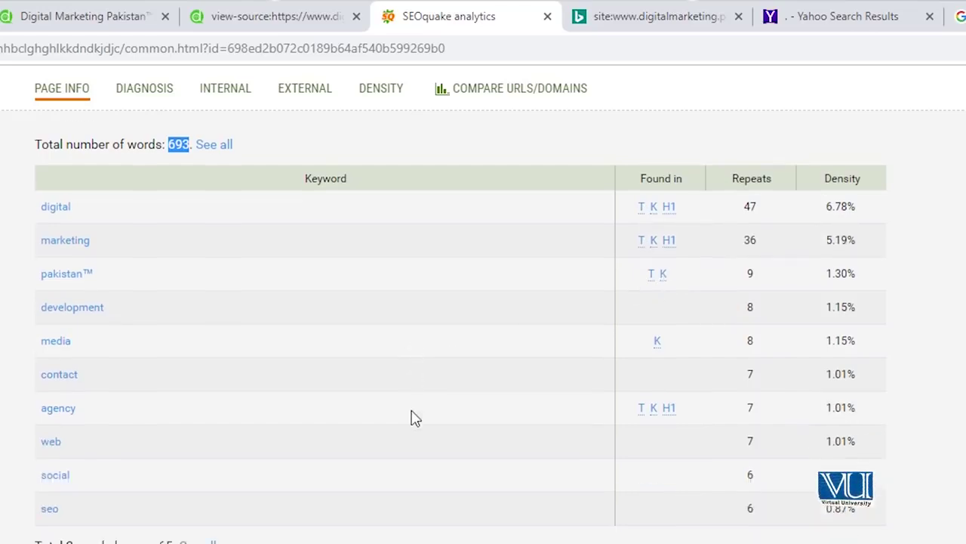
scroll(453, 408, "down", 2)
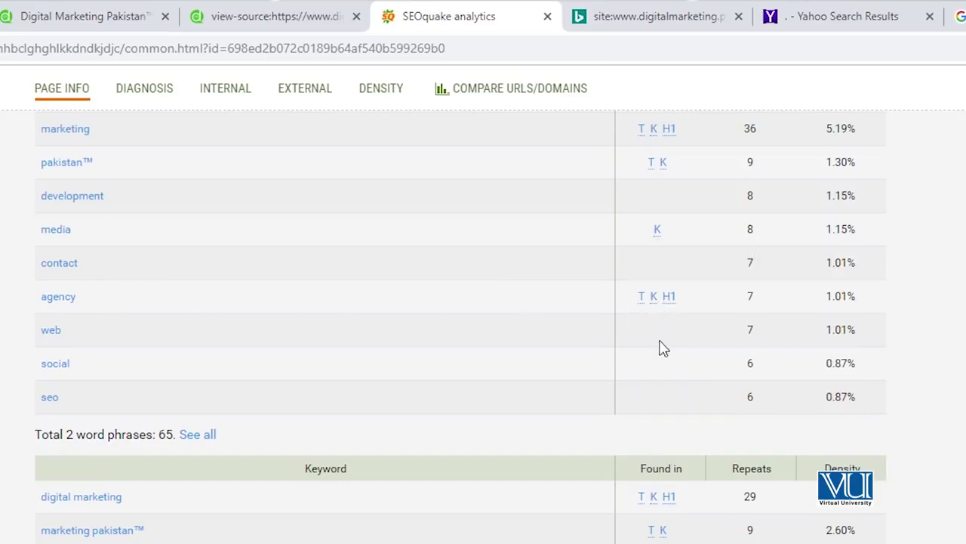
Step: Scroll through the 2-, 3- and 4-word phrase density tables and back to the top
scroll(661, 349, "down", 3)
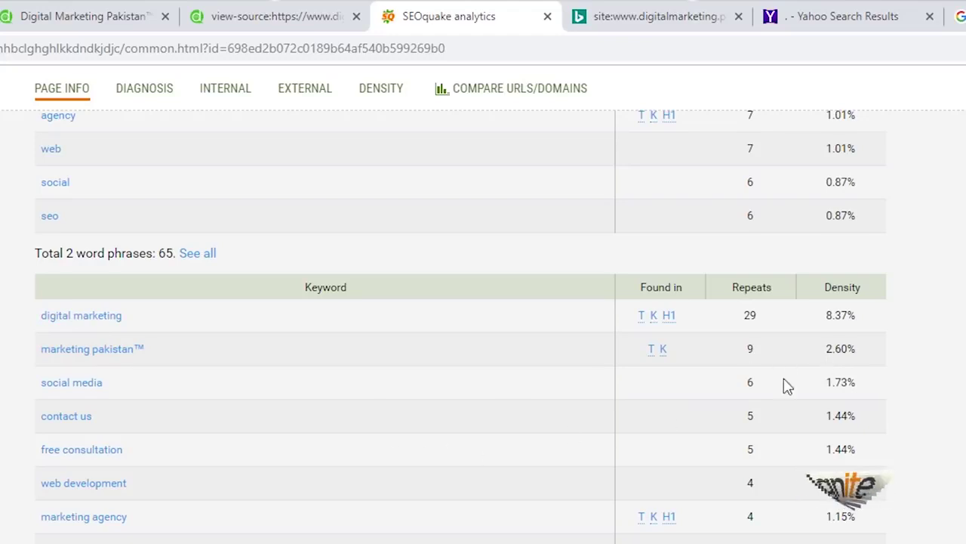
scroll(705, 476, "down", 3)
scroll(65, 465, "down", 1)
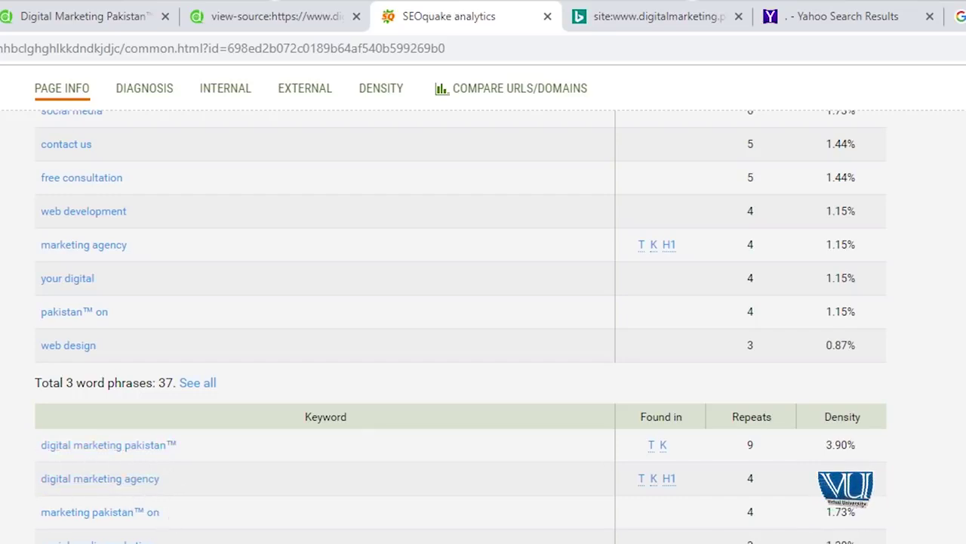
scroll(461, 326, "down", 2)
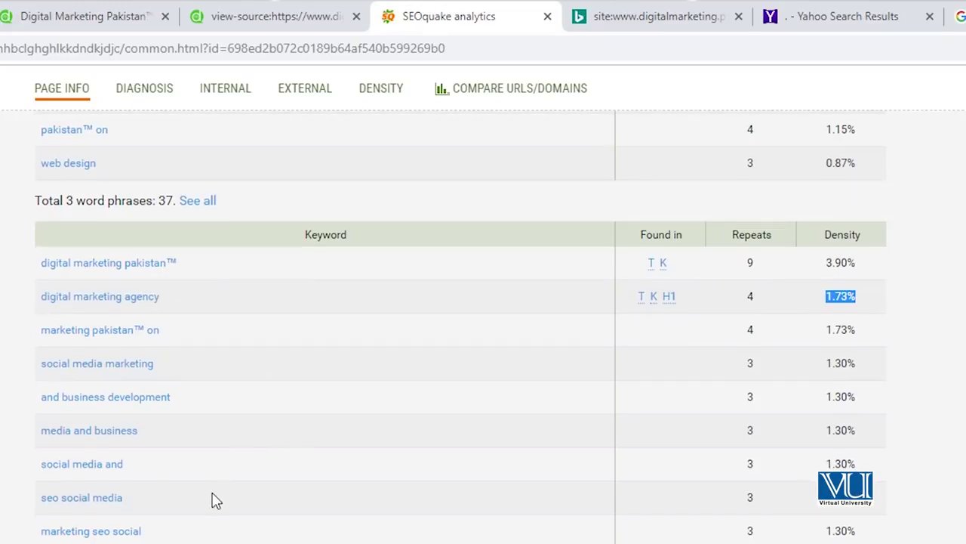
scroll(203, 493, "down", 3)
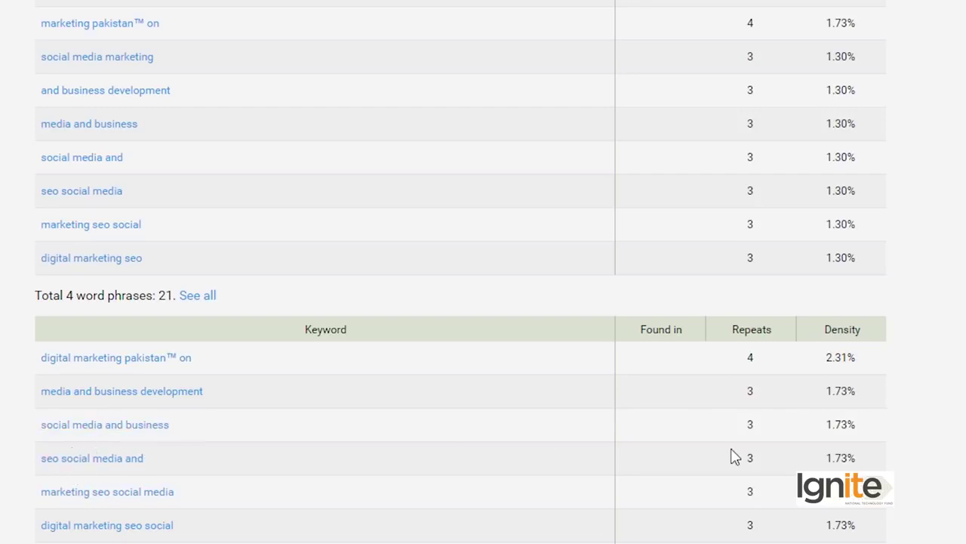
scroll(301, 483, "up", 3)
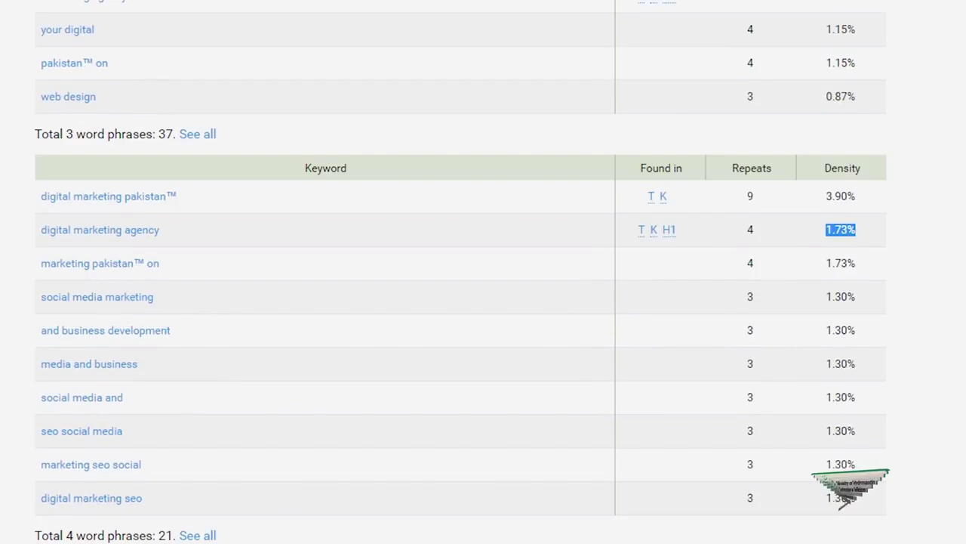
scroll(301, 483, "down", 1)
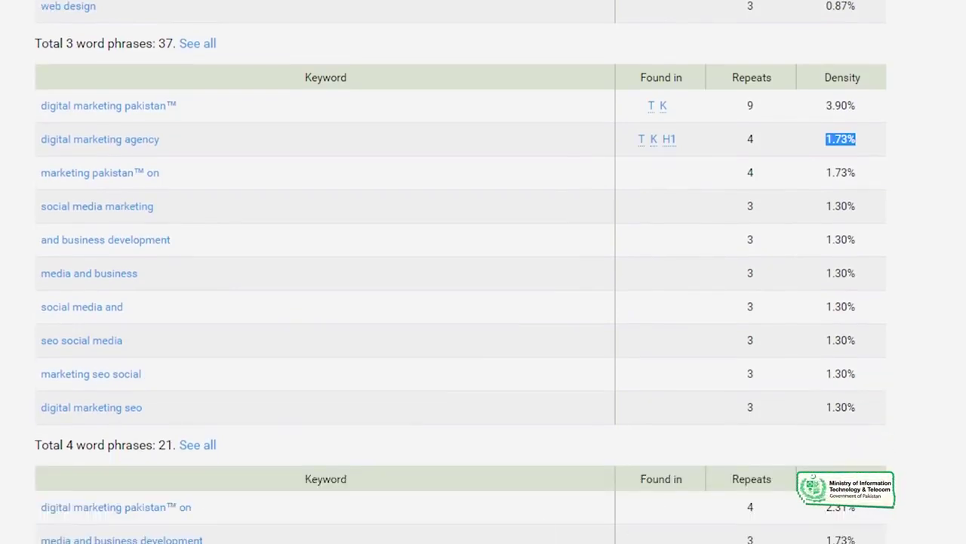
scroll(640, 213, "down", 4)
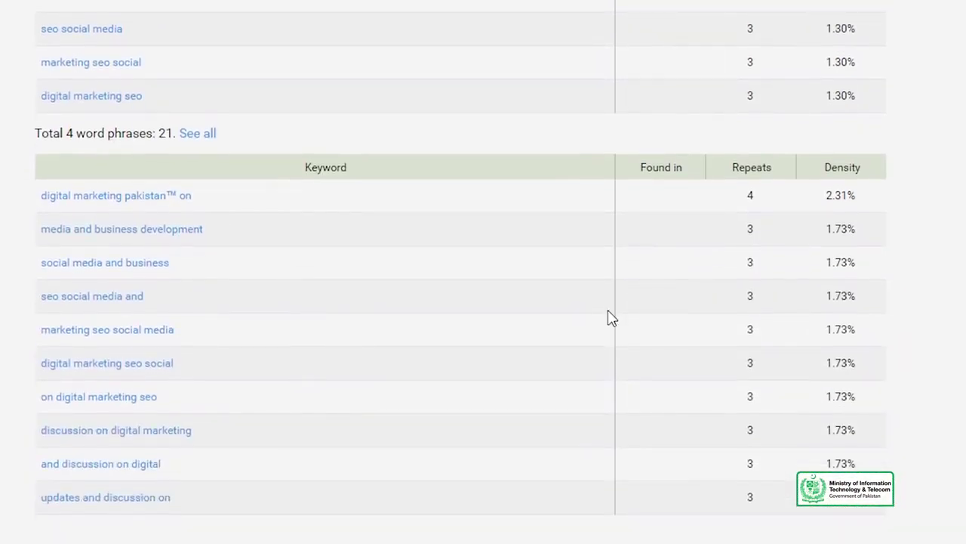
scroll(660, 219, "up", 2)
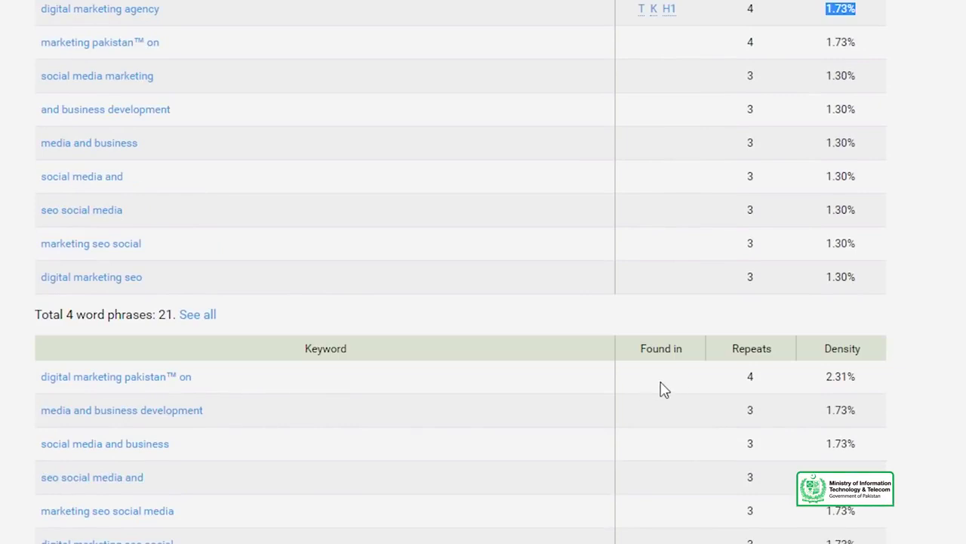
scroll(352, 511, "up", 2)
scroll(352, 507, "up", 8)
scroll(352, 507, "up", 8)
scroll(73, 27, "up", 1)
left_click(134, 26)
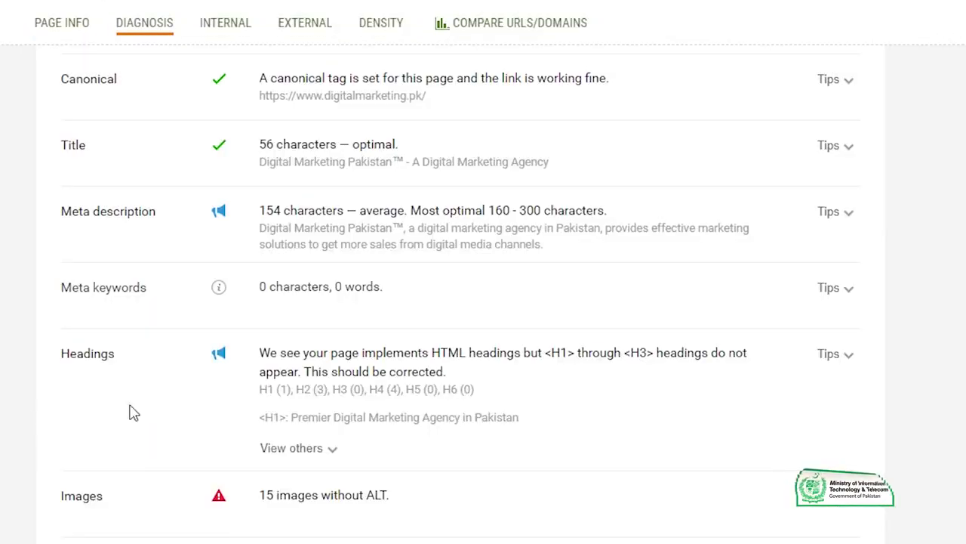
scroll(32, 416, "up", 5)
scroll(33, 416, "down", 1)
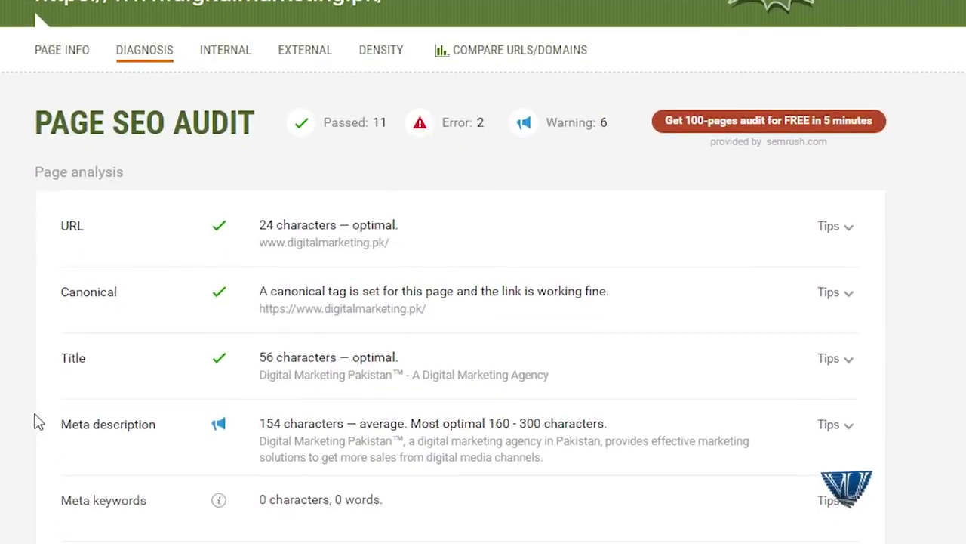
scroll(235, 266, "up", 1)
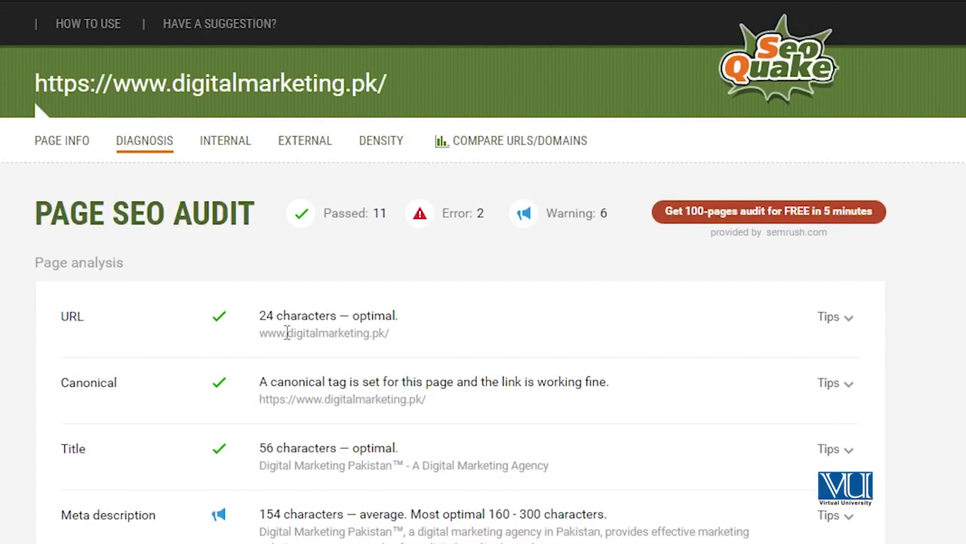
left_click_drag(260, 333, 387, 336)
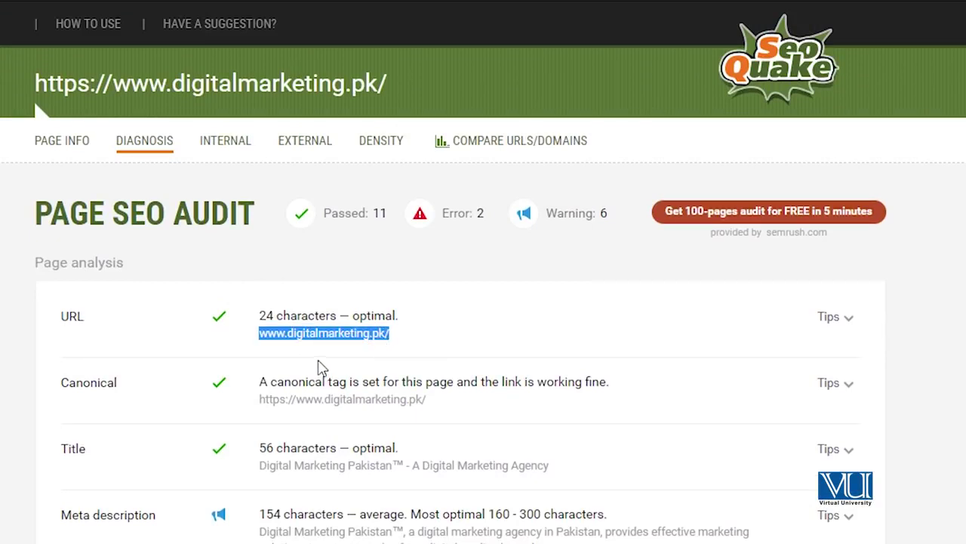
double_click(325, 333)
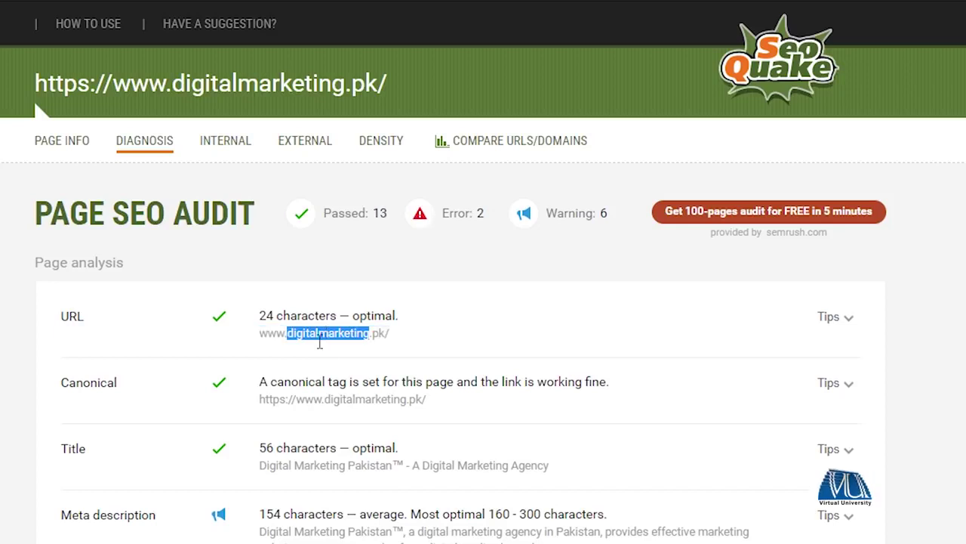
left_click(430, 405)
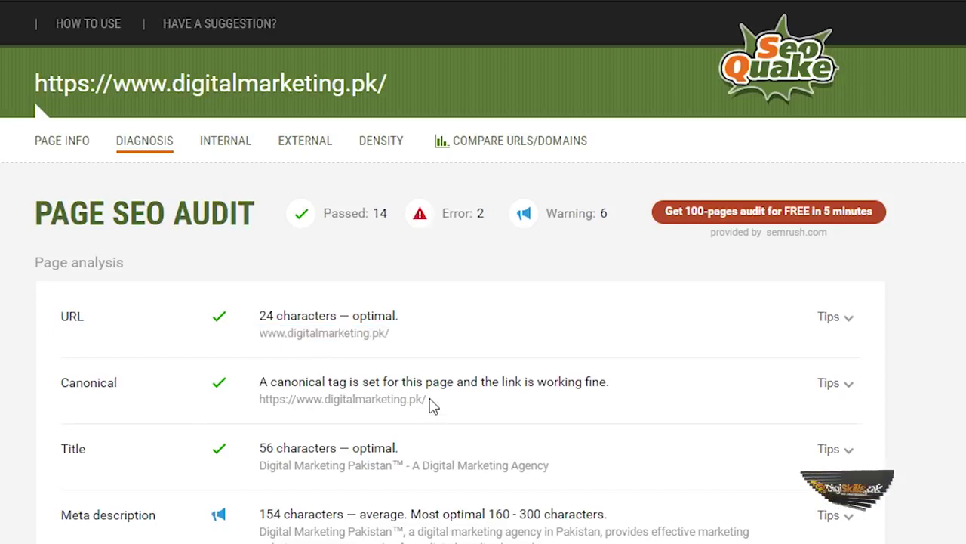
triple_click(394, 399)
left_click(313, 434)
Step: Highlight the 56-character title result and the 154-character meta description rated average
scroll(193, 476, "down", 3)
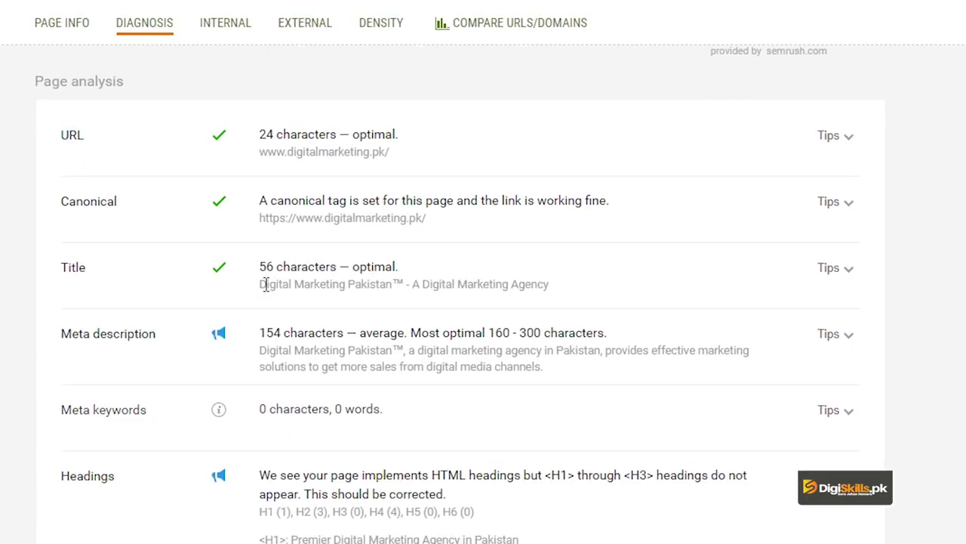
scroll(260, 281, "down", 5)
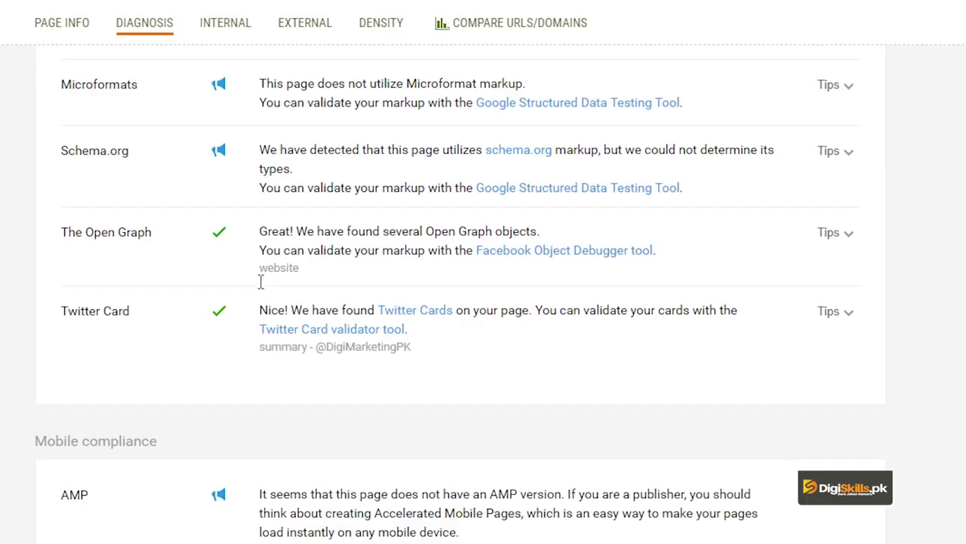
scroll(285, 292, "up", 5)
scroll(287, 295, "up", 5)
scroll(284, 332, "up", 2)
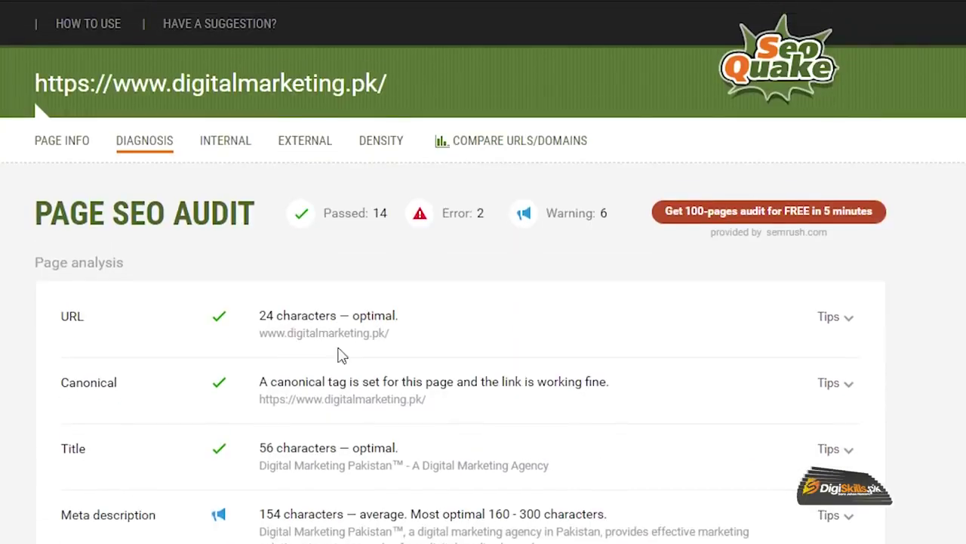
left_click_drag(256, 451, 612, 478)
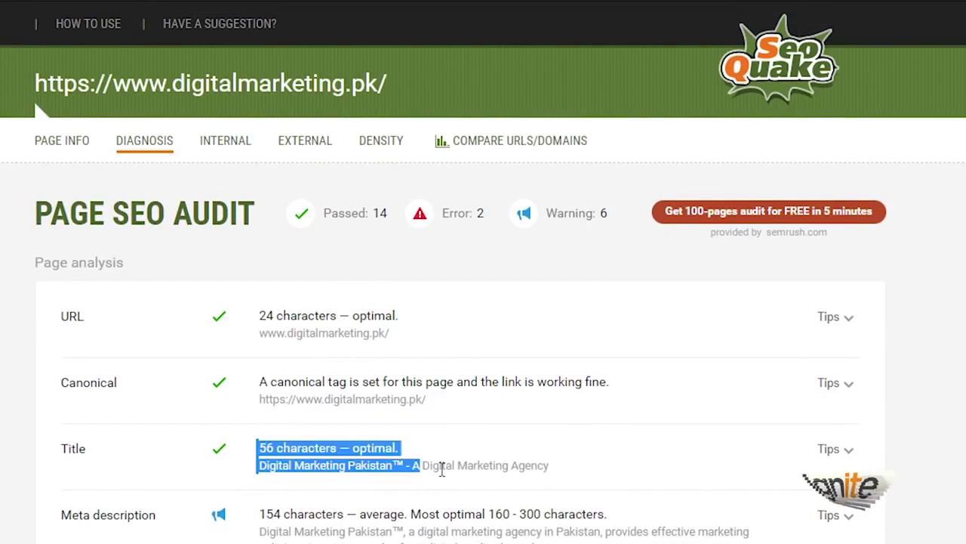
left_click(539, 478)
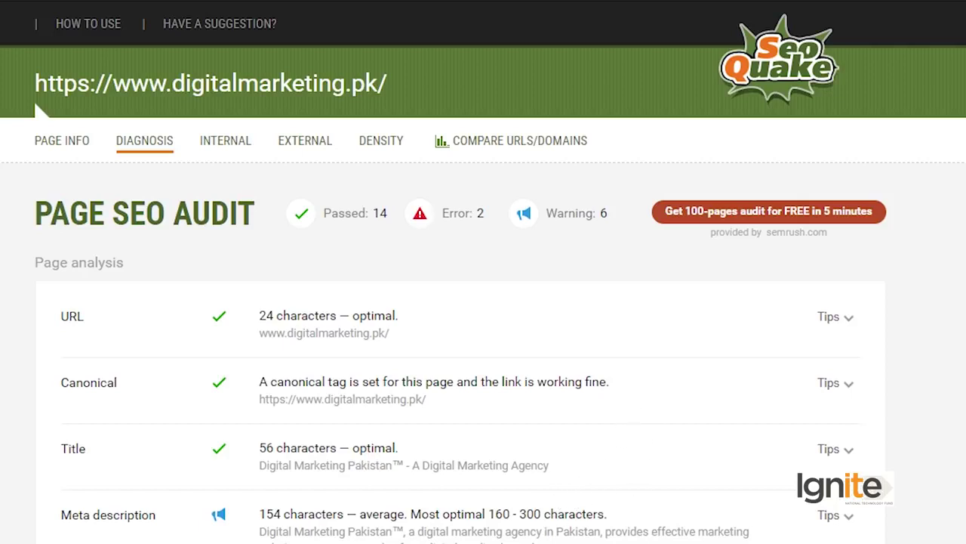
scroll(267, 371, "down", 3)
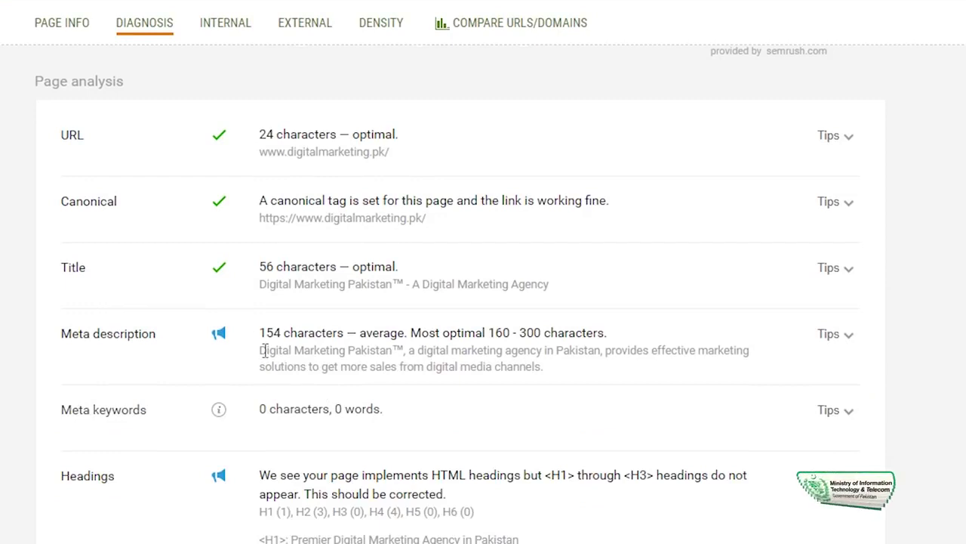
left_click_drag(261, 351, 566, 367)
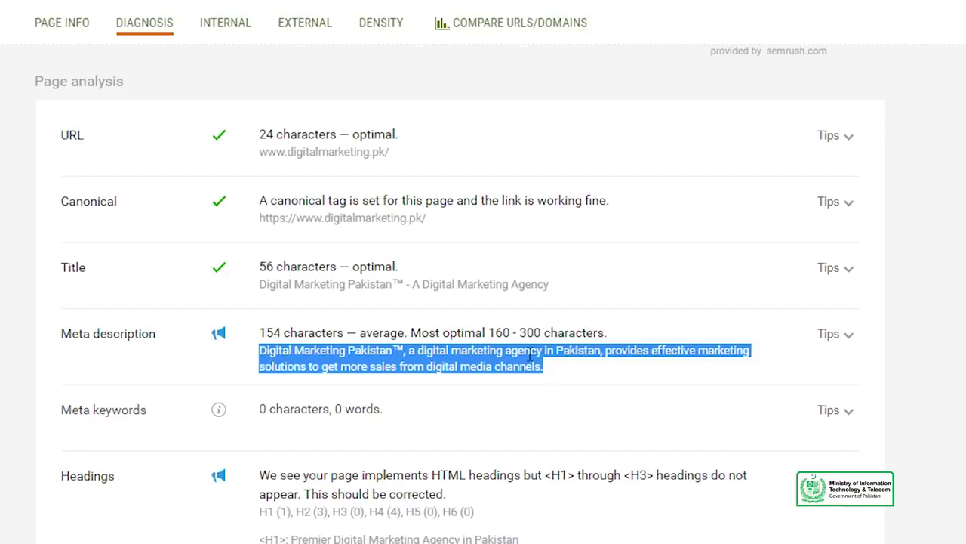
scroll(466, 472, "down", 2)
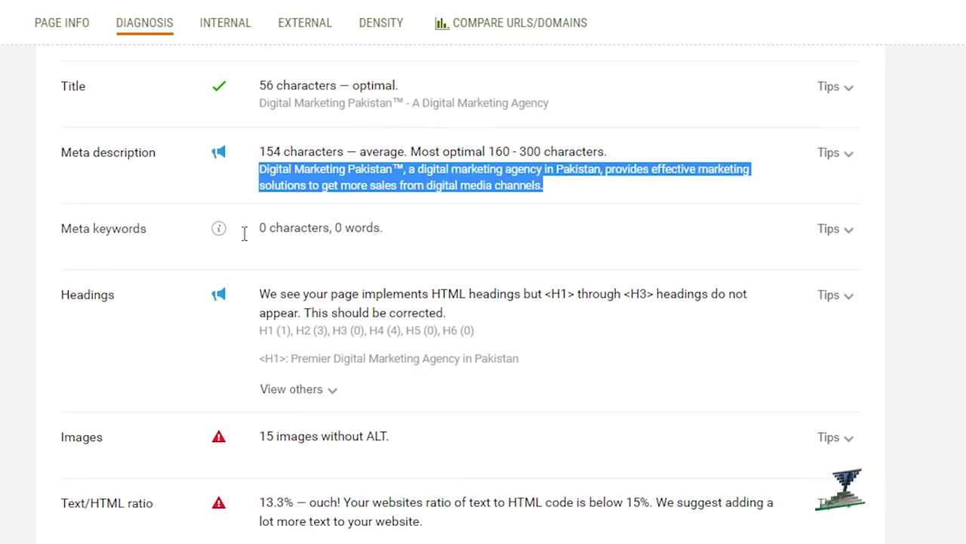
Step: Point out the empty meta keywords result, expand the headings list and highlight the heading-level counts
mouse_move(262, 227)
left_mouse_down()
mouse_move(385, 229)
mouse_move(238, 229)
left_mouse_up()
left_click(401, 240)
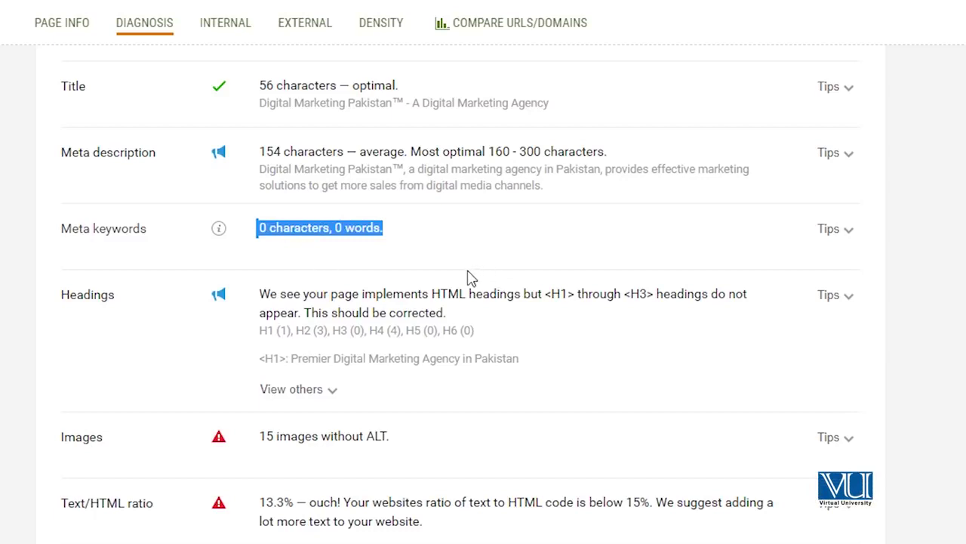
scroll(413, 329, "down", 2)
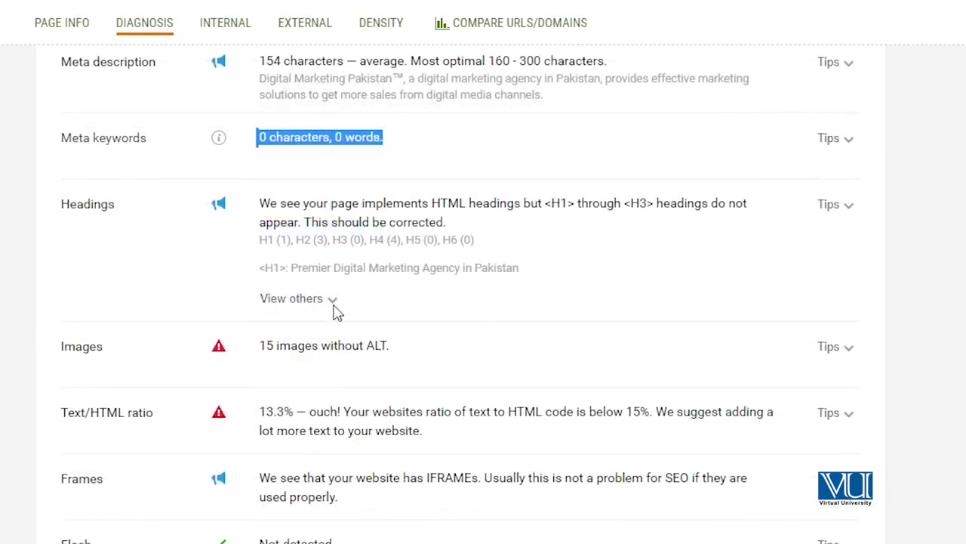
left_click(332, 300)
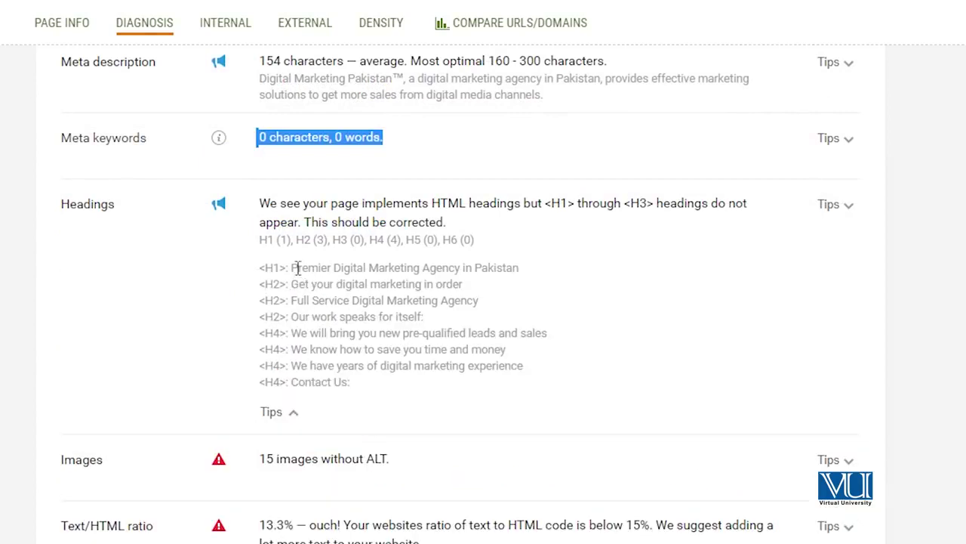
left_click_drag(261, 239, 332, 240)
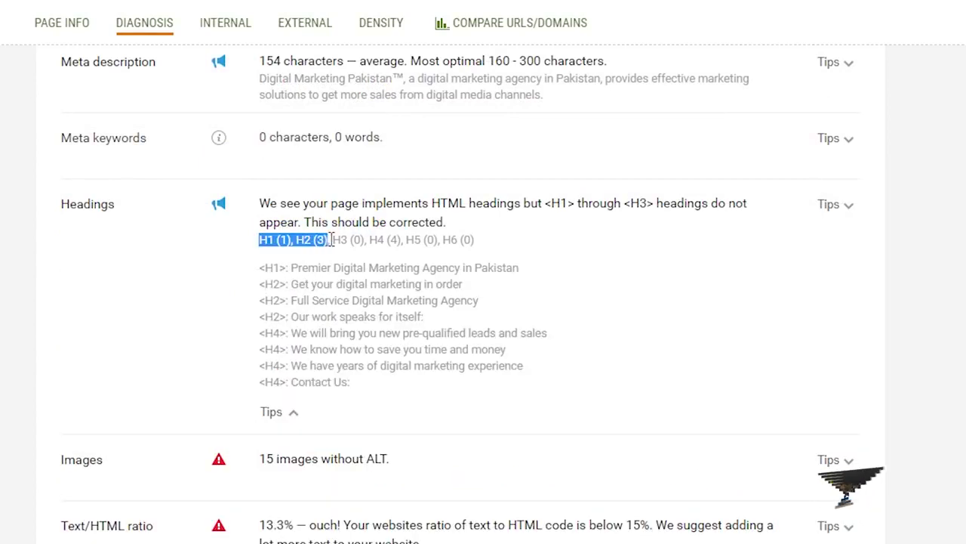
left_click_drag(332, 240, 494, 246)
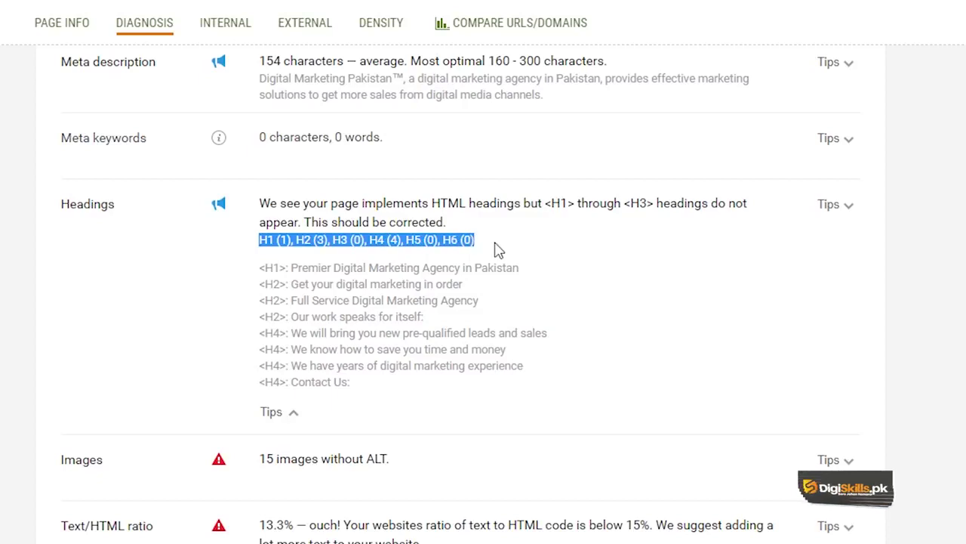
left_click(436, 263)
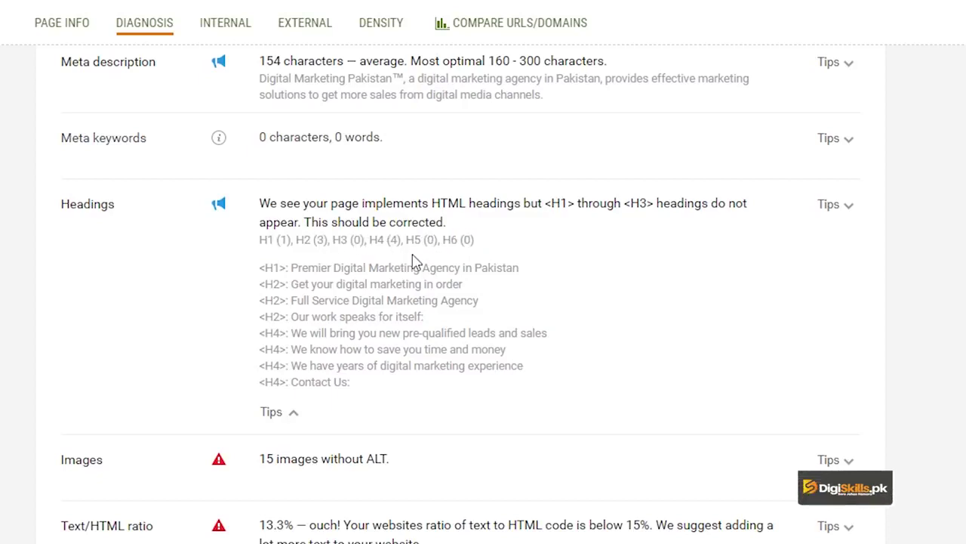
left_click(397, 267)
Step: Highlight the H1 'Premier Digital Marketing Agency in Pakistan' and the H2 through H4 lines down to Contact Us
left_click_drag(291, 267, 527, 268)
left_click(412, 288)
left_click_drag(259, 284, 370, 381)
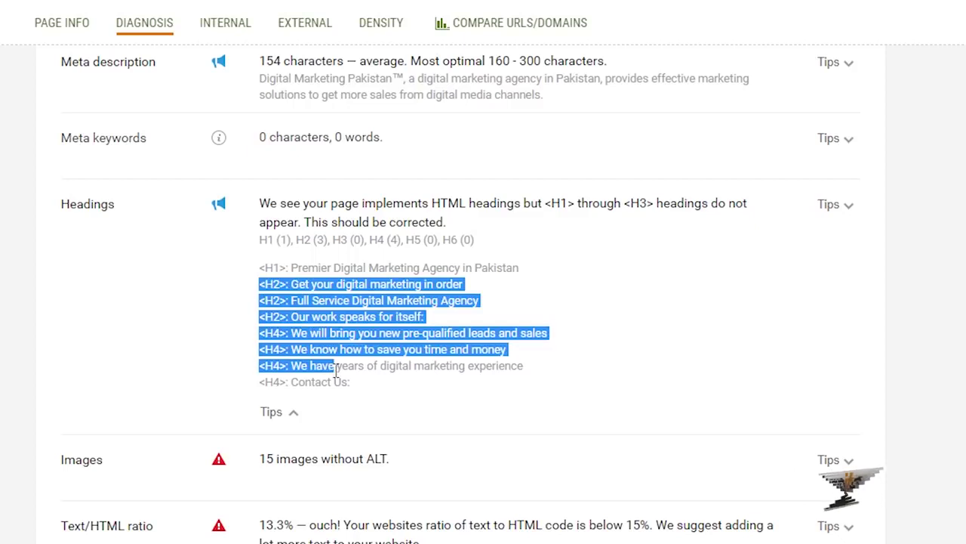
left_click(295, 287)
left_click_drag(262, 284, 383, 384)
left_click(383, 384)
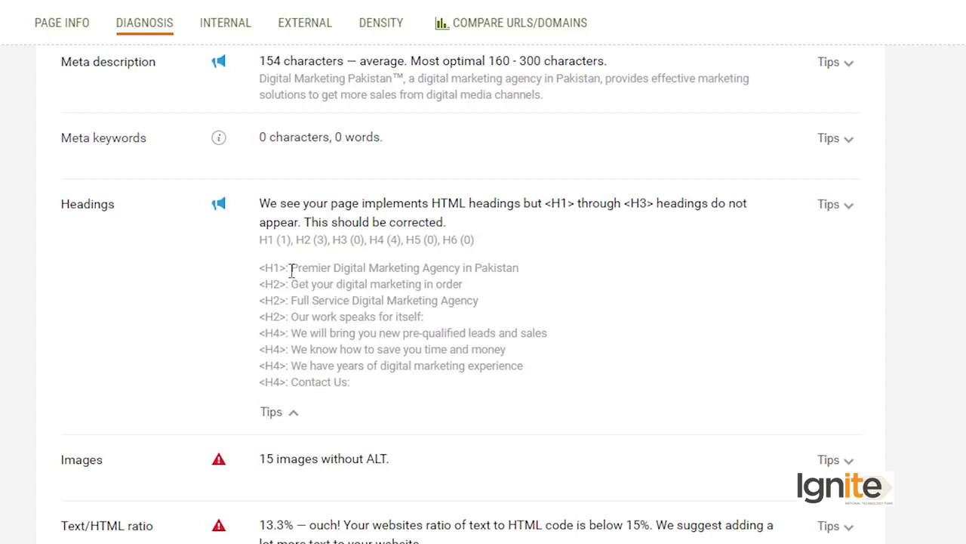
Step: Highlight the Digital Marketing phrases in the H1 and the first two H2 headings
mouse_move(334, 268)
left_mouse_down()
mouse_move(462, 268)
mouse_move(334, 269)
left_mouse_up()
left_click(520, 273)
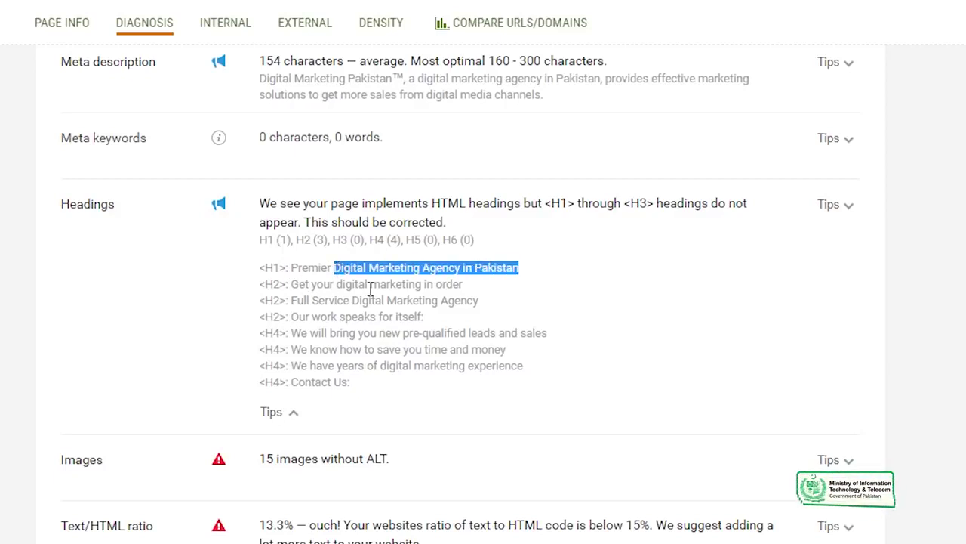
left_click_drag(335, 285, 407, 287)
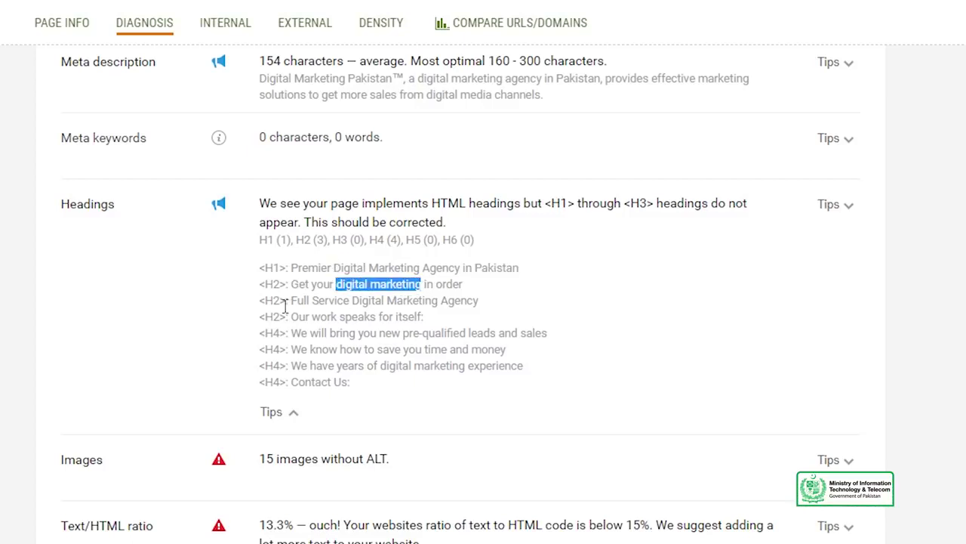
left_click_drag(308, 301, 484, 309)
left_click(397, 304)
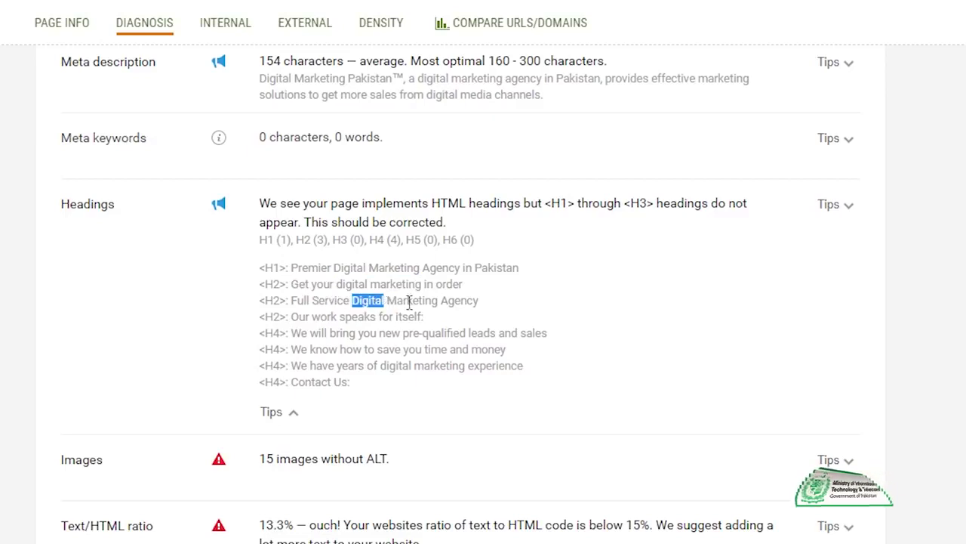
left_click_drag(311, 301, 445, 298)
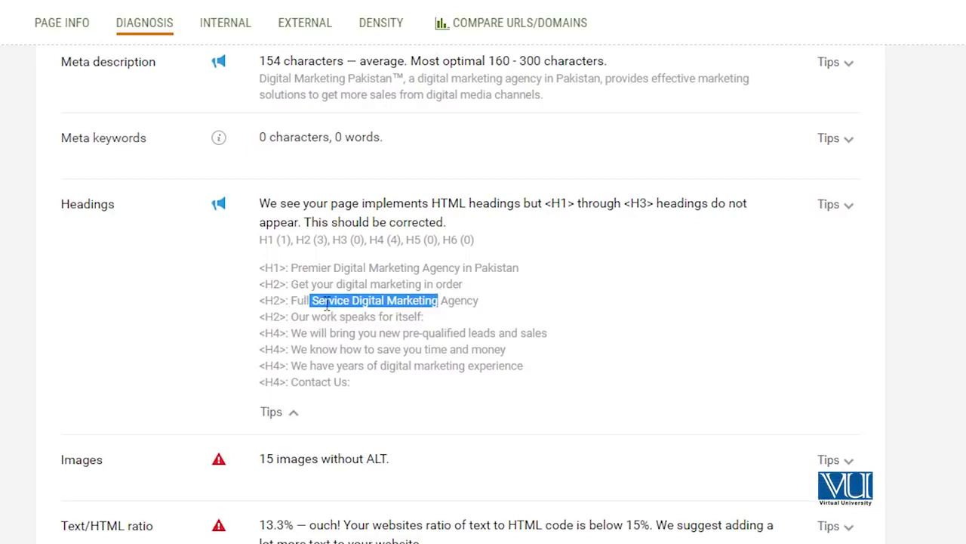
Step: Highlight the audit findings for 15 images without ALT, the text/HTML ratio and Frames IFRAMEs
scroll(373, 338, "down", 2)
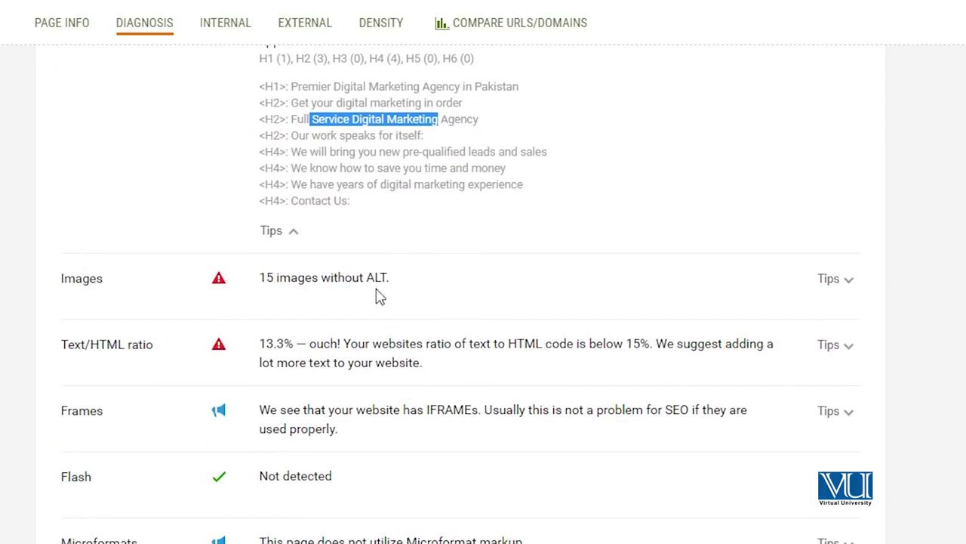
left_click_drag(261, 278, 402, 290)
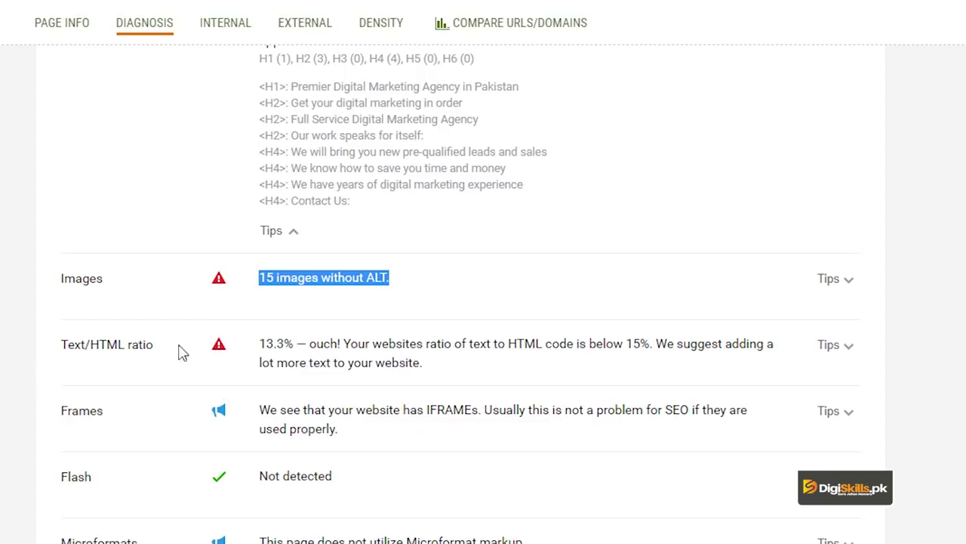
left_click_drag(260, 341, 434, 366)
left_click(317, 367)
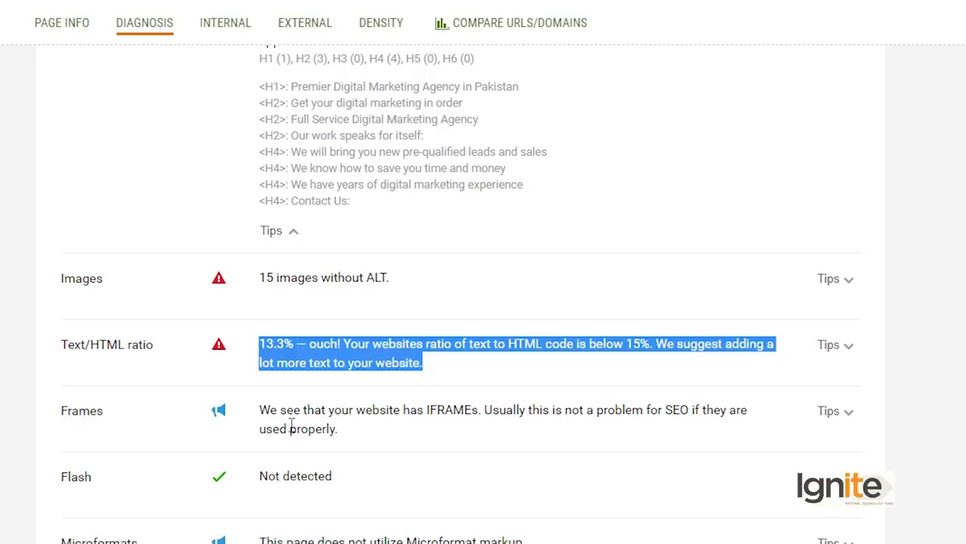
left_click_drag(362, 429, 243, 410)
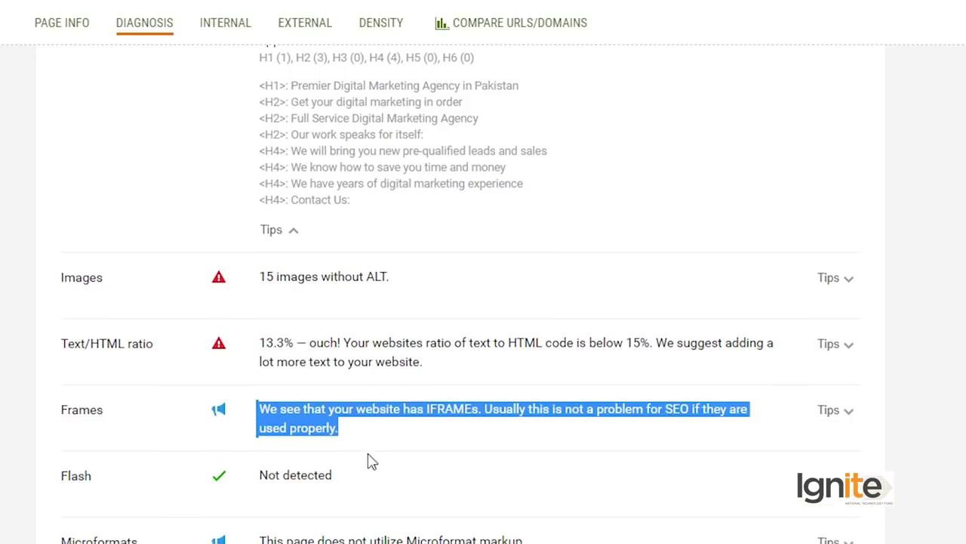
scroll(370, 453, "down", 1)
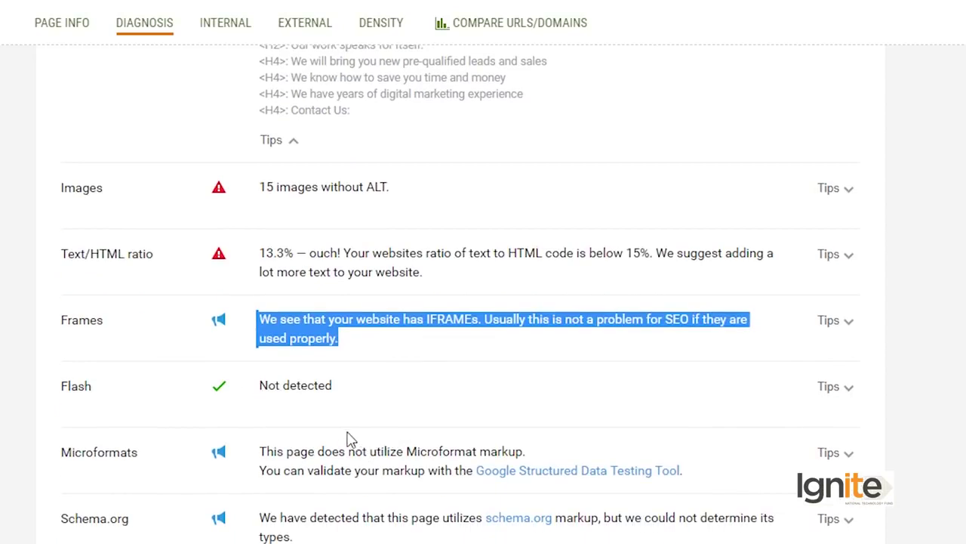
left_click(287, 392)
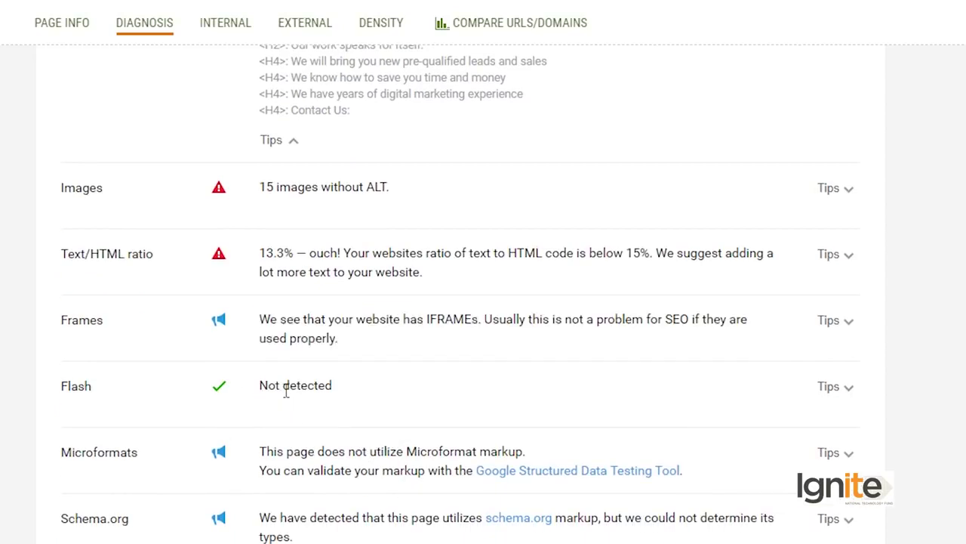
Step: Review the Open Graph and Twitter Card results further down the audit
scroll(257, 422, "down", 2)
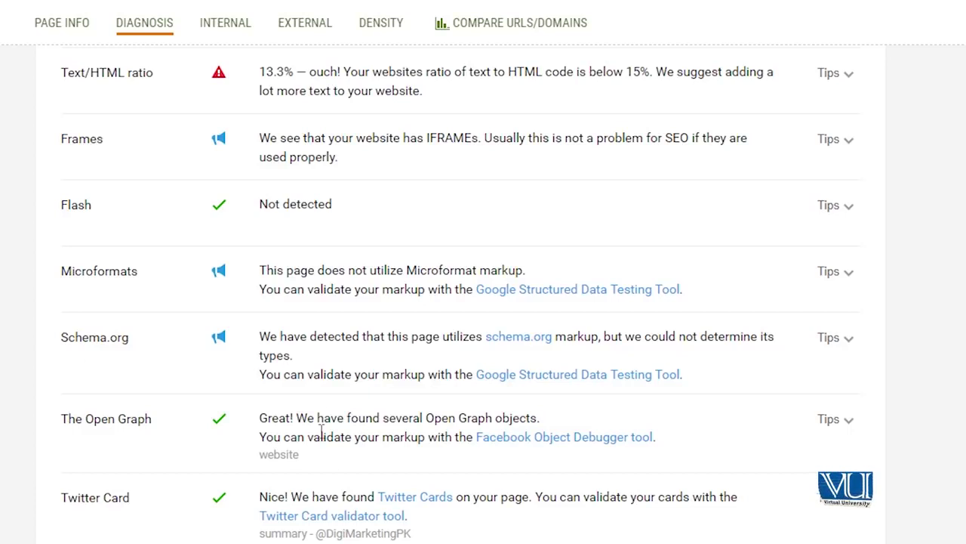
left_click_drag(344, 458, 297, 417)
left_click(296, 417)
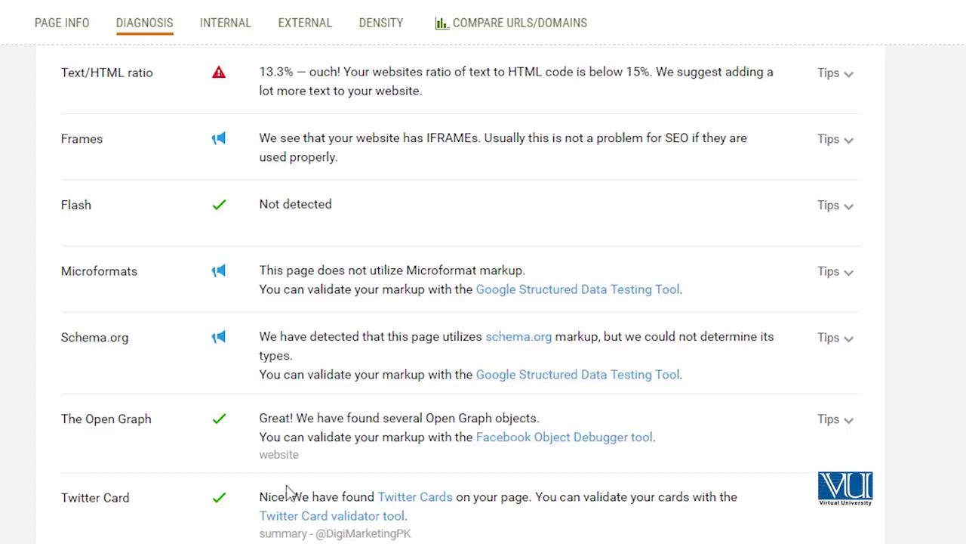
scroll(352, 535, "down", 3)
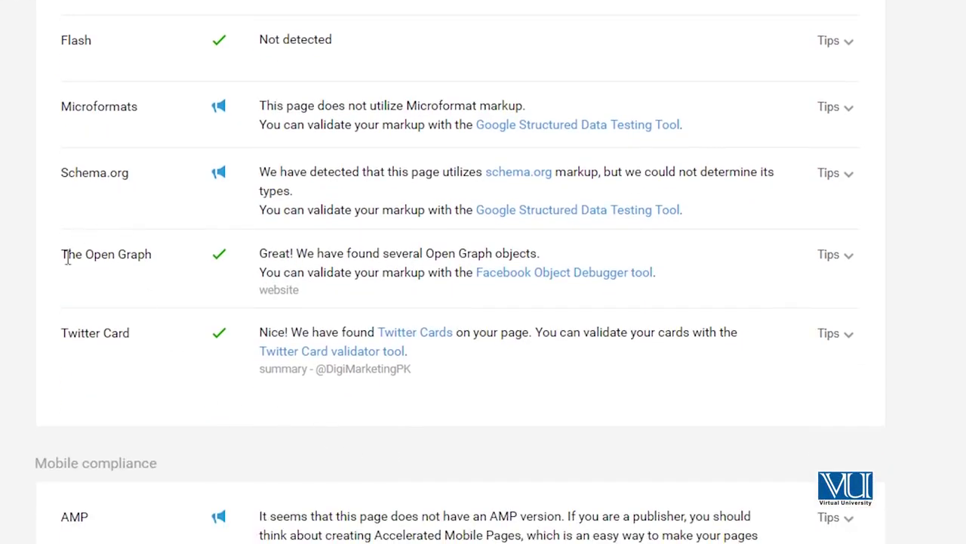
mouse_move(66, 256)
left_mouse_down()
mouse_move(471, 370)
mouse_move(60, 253)
left_mouse_up()
left_click(470, 370)
left_click(105, 299)
Step: Highlight the AMP recommendation noting the site has no AMP version
scroll(249, 412, "down", 3)
scroll(302, 250, "down", 1)
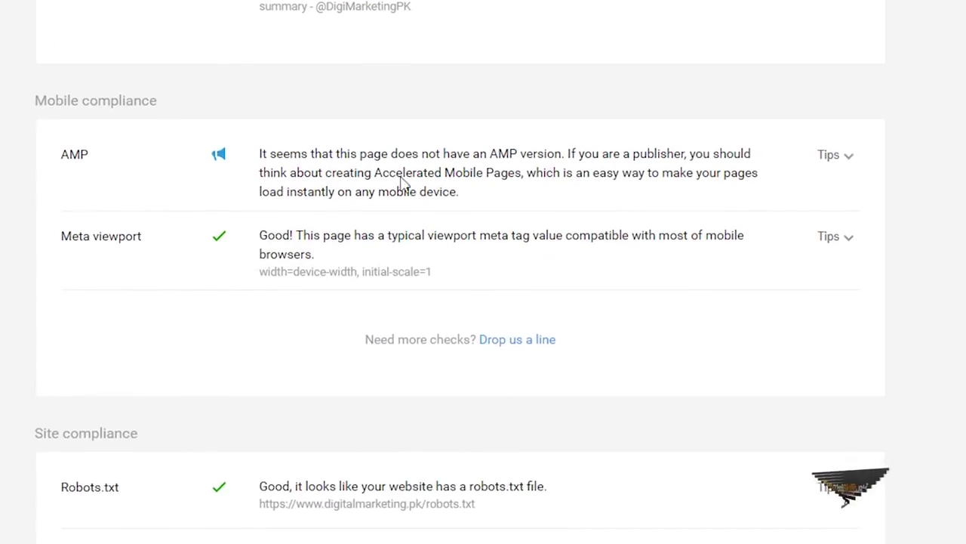
left_click_drag(460, 193, 237, 162)
left_click(218, 160)
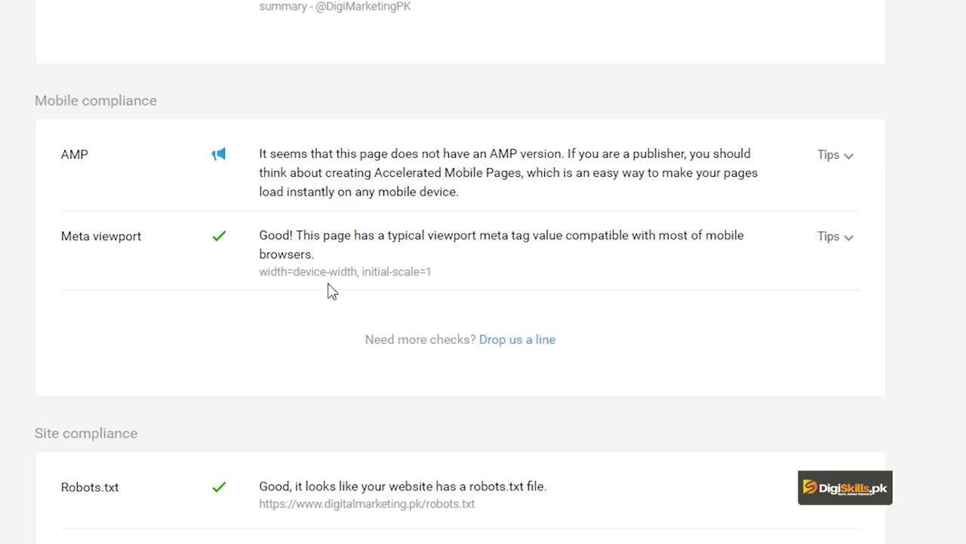
Step: Highlight the Meta viewport result and continue down to the Site compliance checks
scroll(356, 314, "down", 1)
left_click_drag(431, 181, 248, 174)
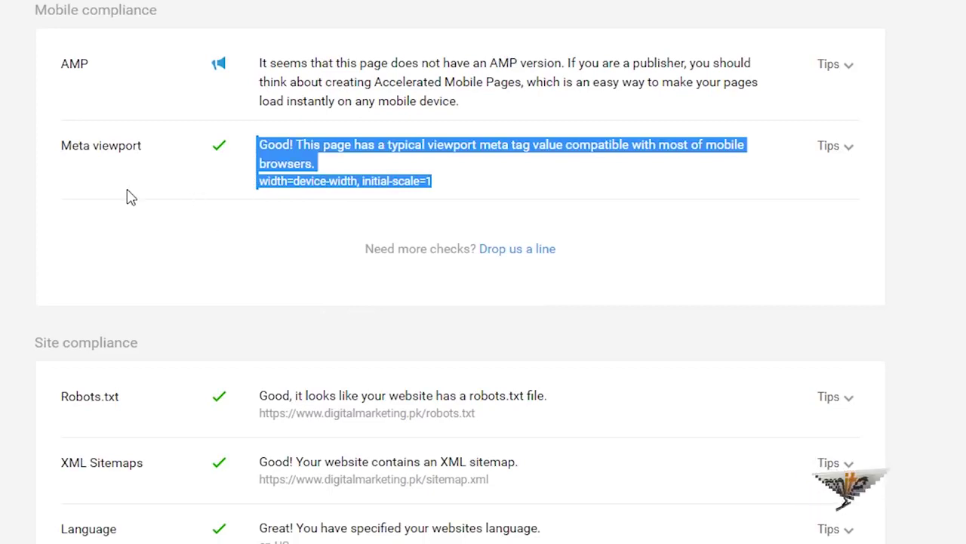
left_click(68, 162)
left_click_drag(66, 151, 475, 190)
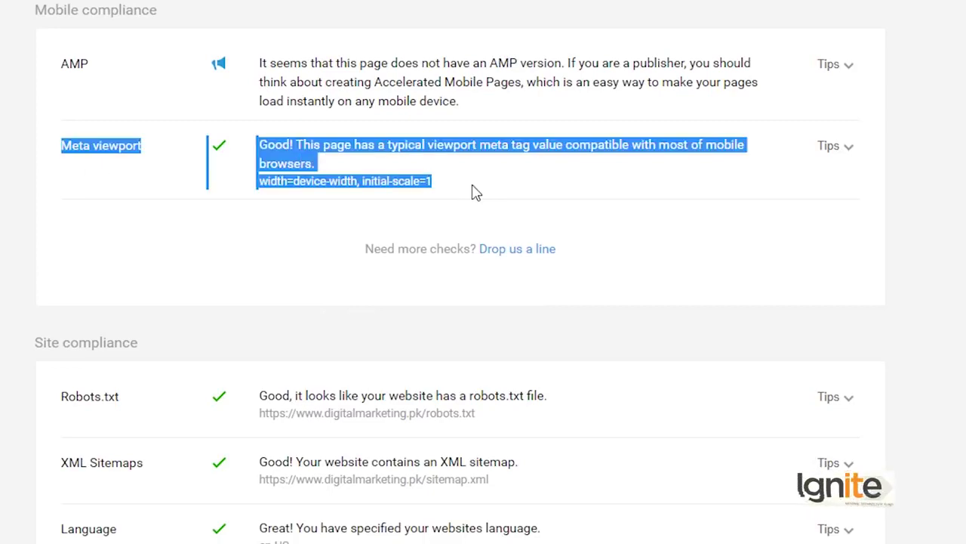
scroll(320, 368, "down", 1)
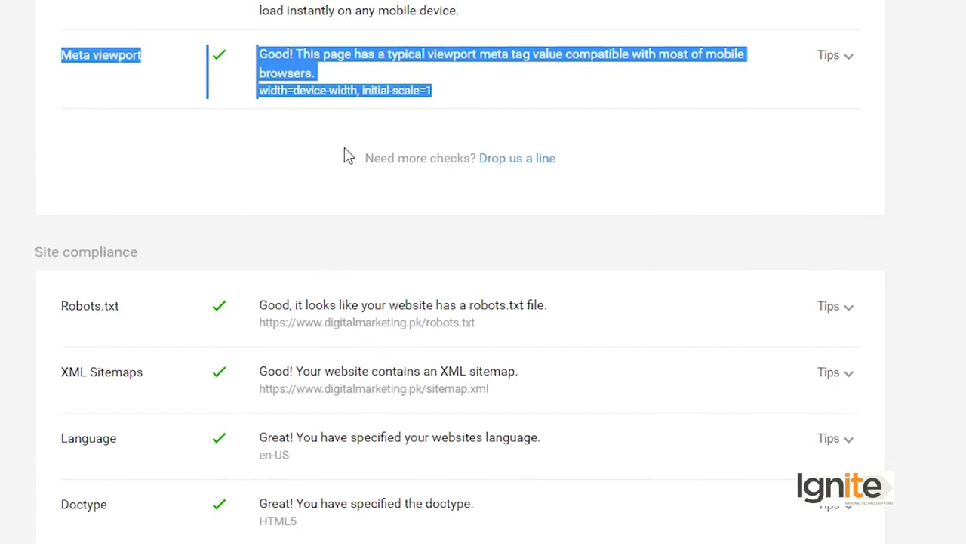
left_click(252, 68)
scroll(250, 255, "down", 2)
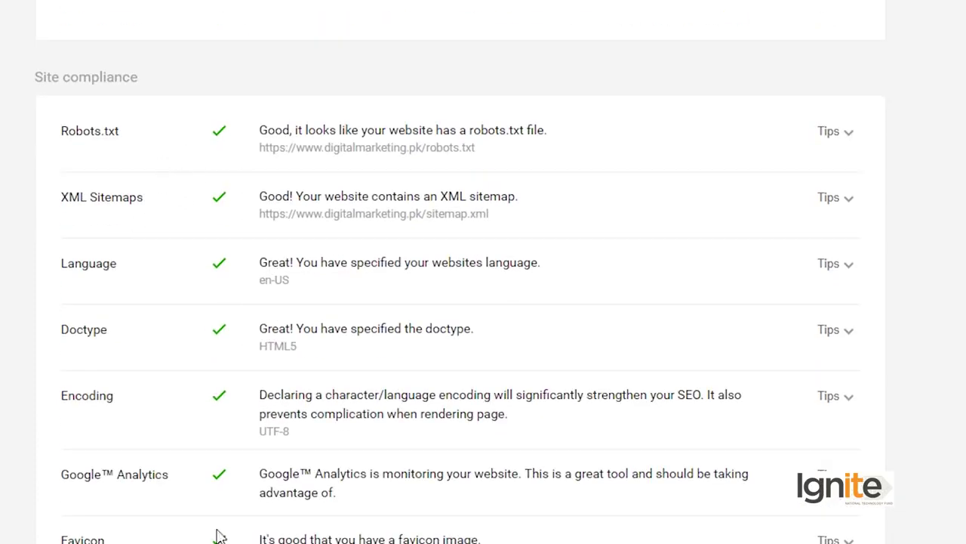
Step: Copy the robots.txt address and open the reported sitemap.xml in a new tab
triple_click(408, 147)
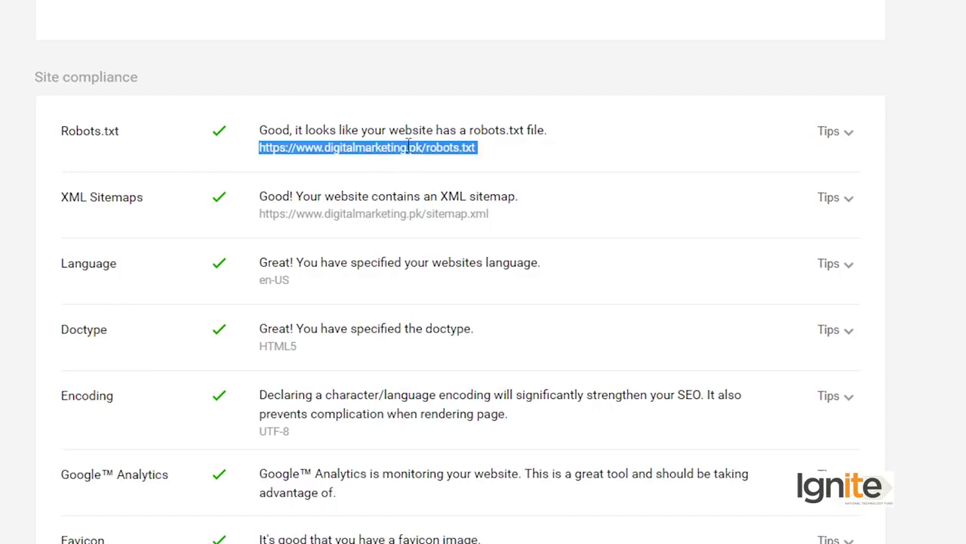
right_click(361, 152)
left_click(396, 166)
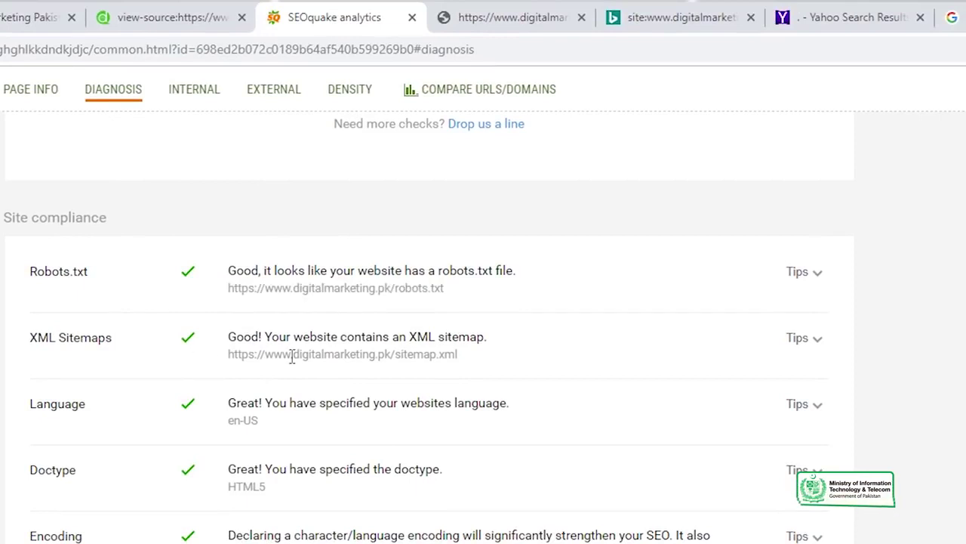
triple_click(306, 355)
right_click(308, 358)
left_click(455, 397)
left_click(260, 23)
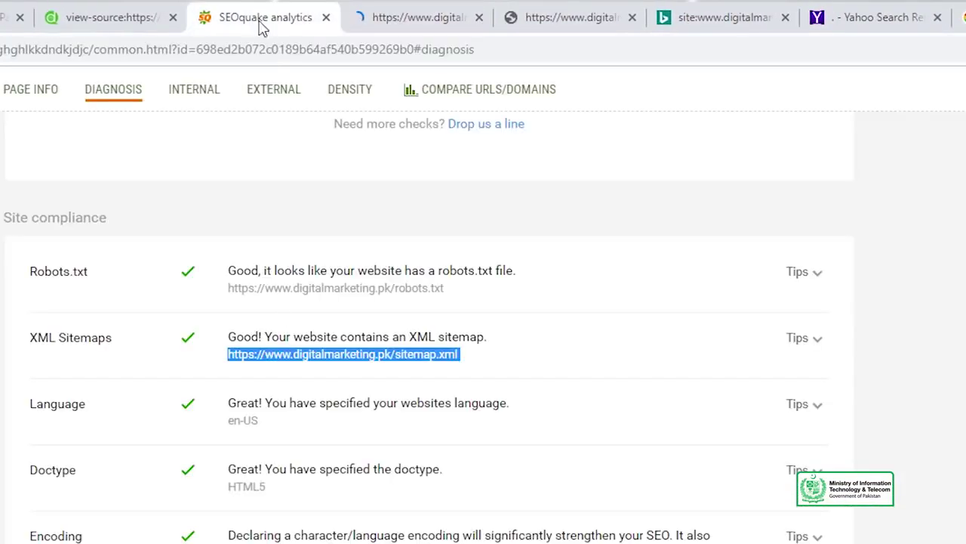
Step: Check the Language, Doctype, Encoding, Google Analytics and Favicon results, then return to page source
triple_click(229, 429)
left_click(230, 446)
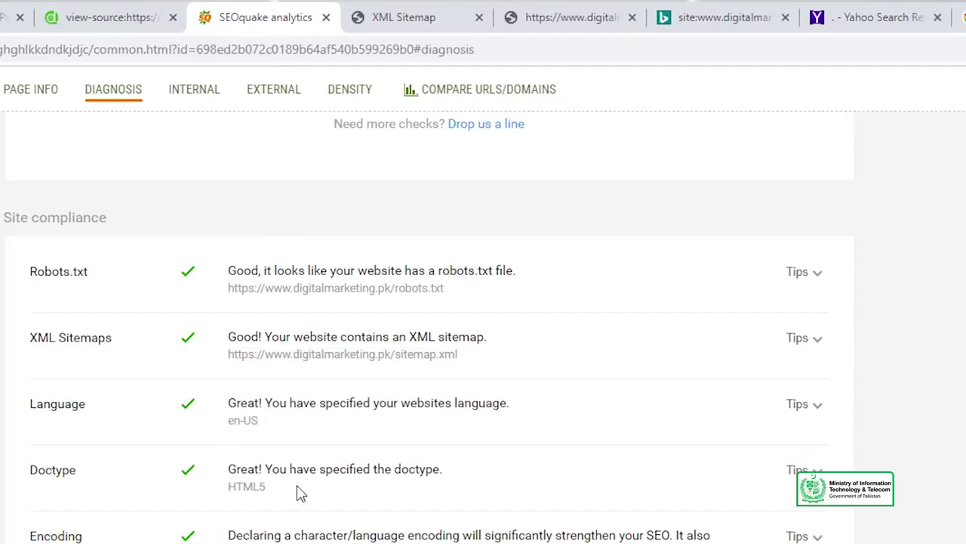
triple_click(219, 483)
triple_click(226, 400)
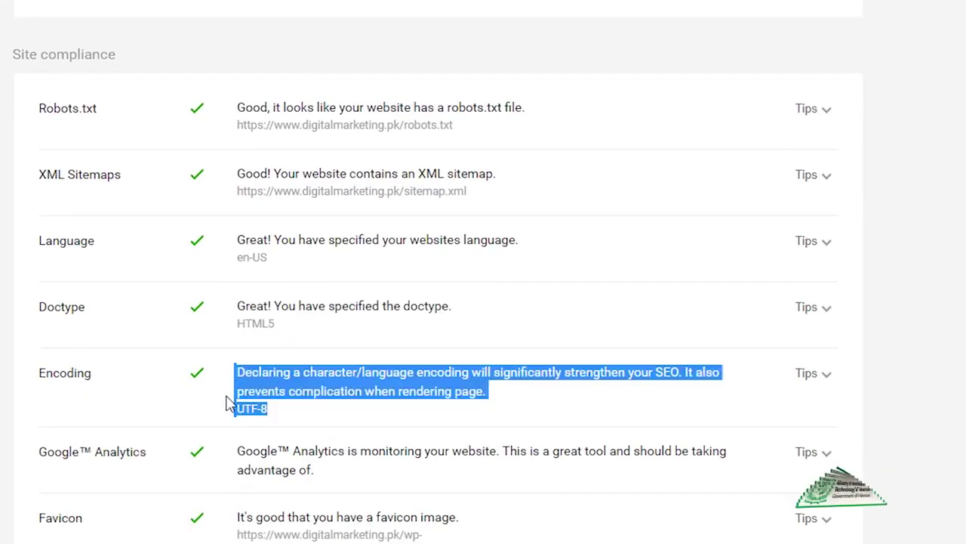
mouse_move(331, 394)
left_mouse_down()
mouse_move(38, 299)
mouse_move(57, 370)
left_mouse_up()
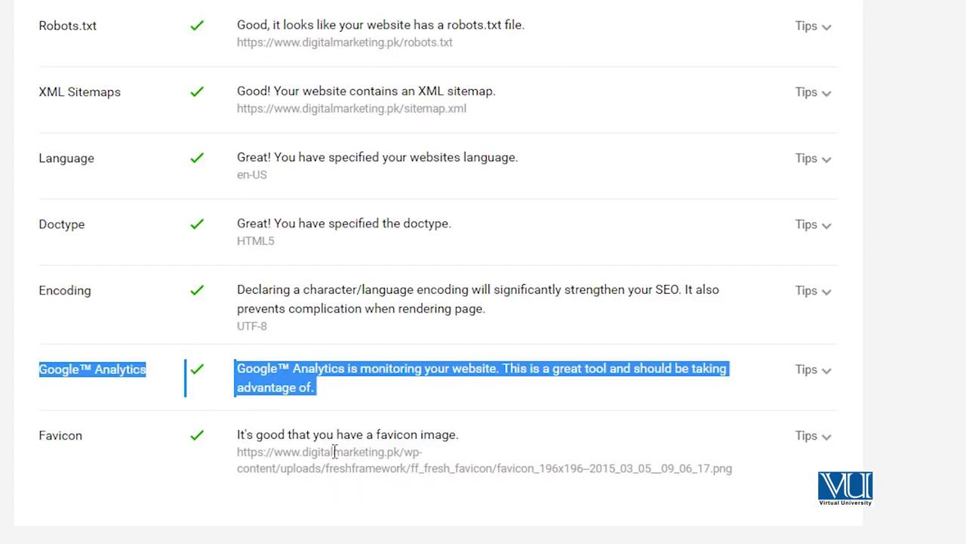
left_click(38, 436)
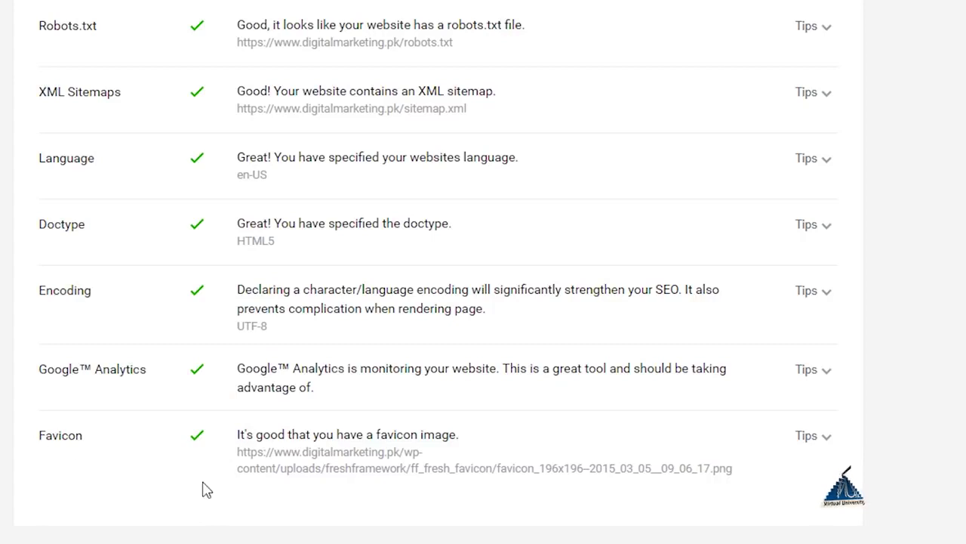
left_click_drag(236, 433, 758, 470)
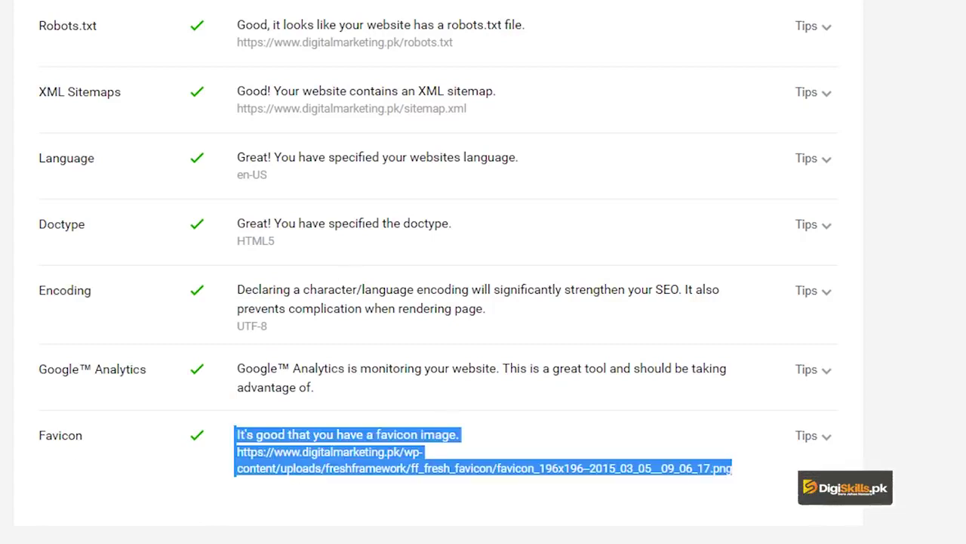
left_click(476, 24)
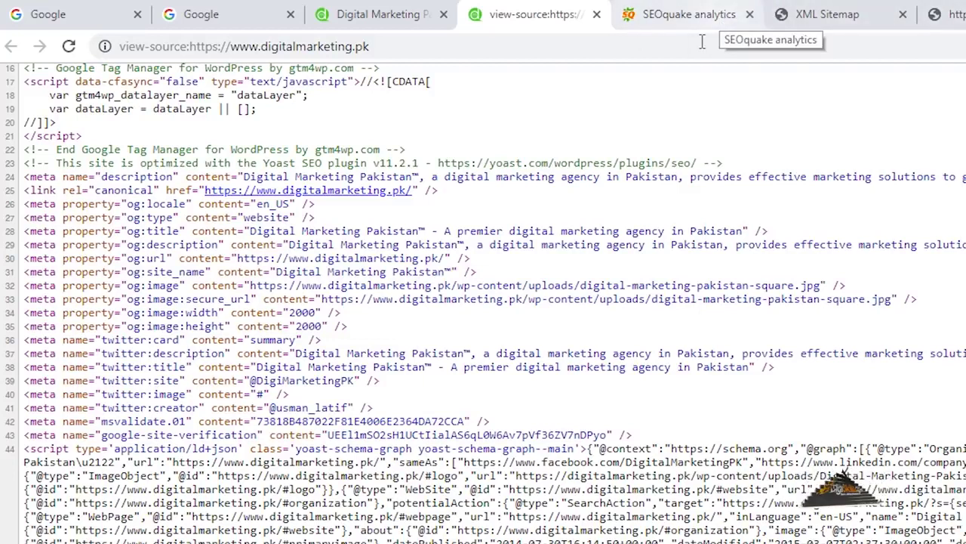
Step: Review the robots.txt rules, highlighting the Disallow /wp-admin/ path
left_click(696, 13)
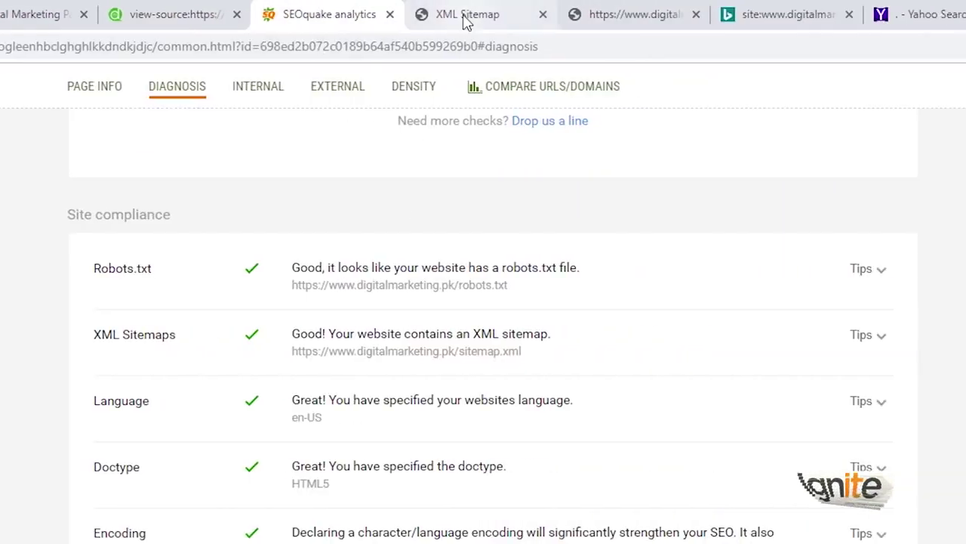
left_click(465, 18)
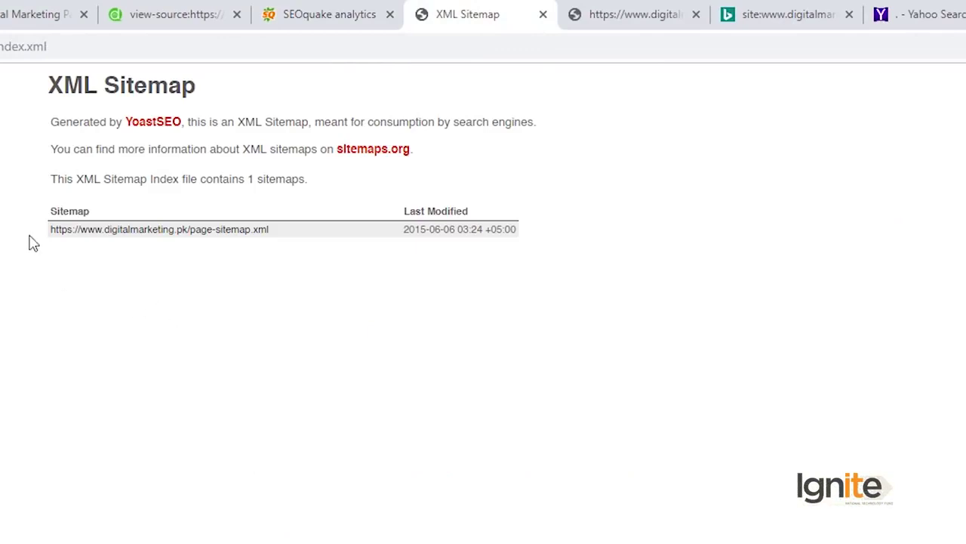
left_click(612, 21)
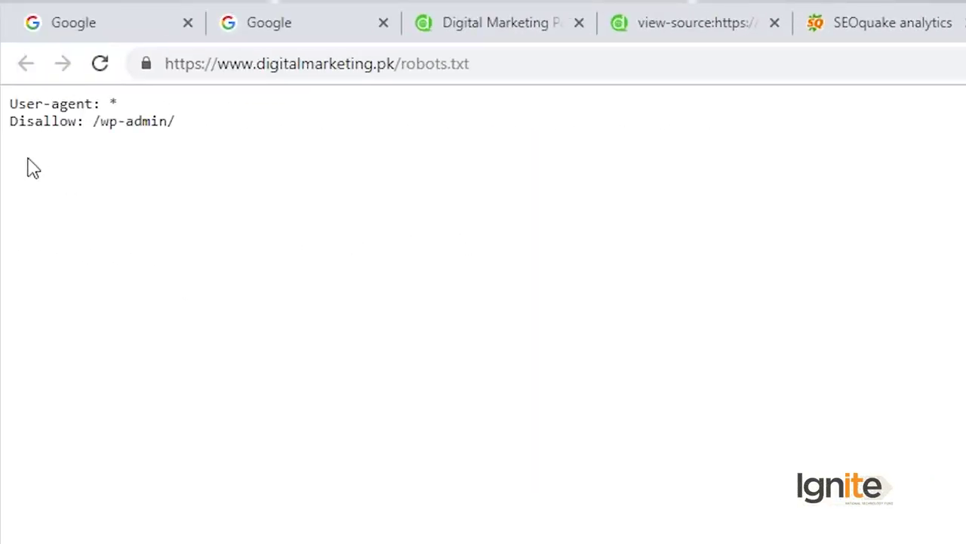
left_click_drag(14, 104, 216, 148)
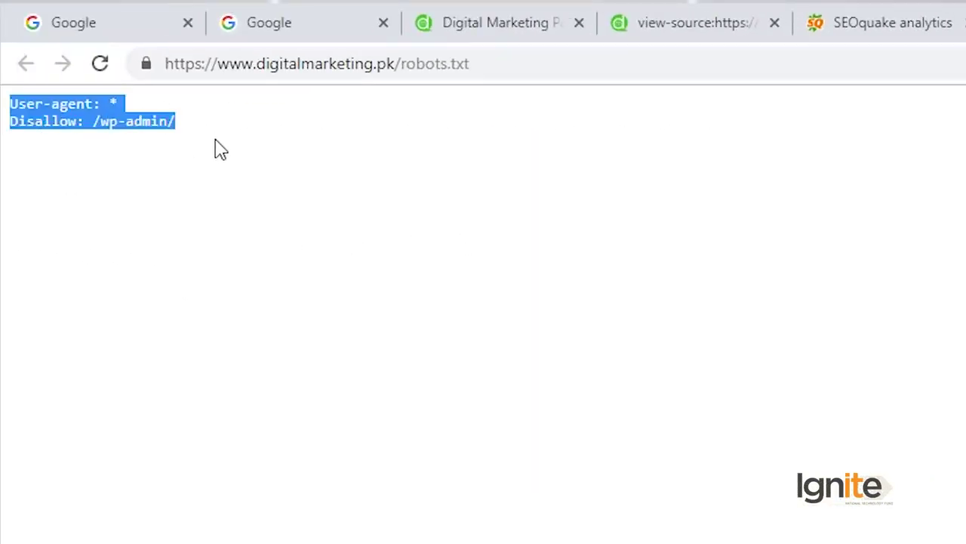
left_click(133, 161)
left_click_drag(79, 122, 207, 140)
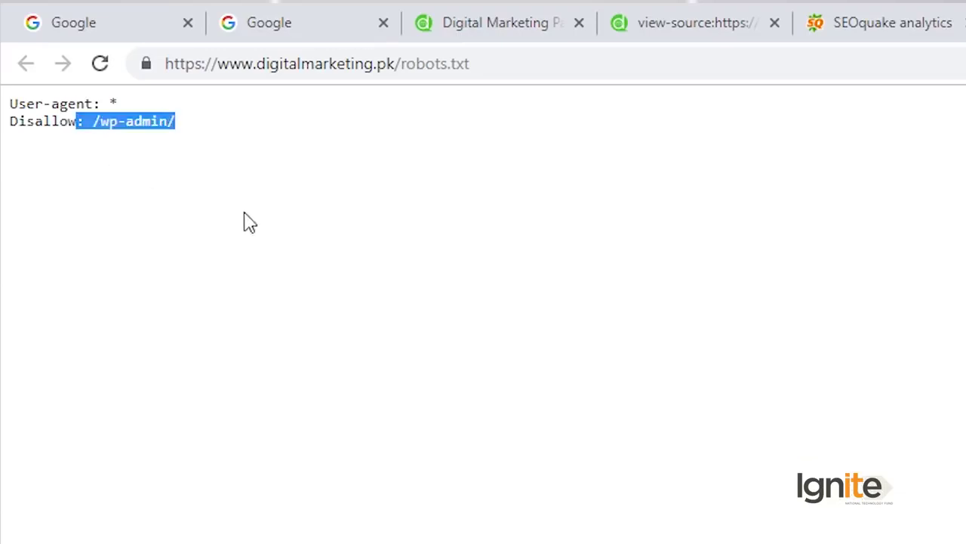
left_click(189, 138)
left_click_drag(86, 141, 17, 144)
left_click(117, 179)
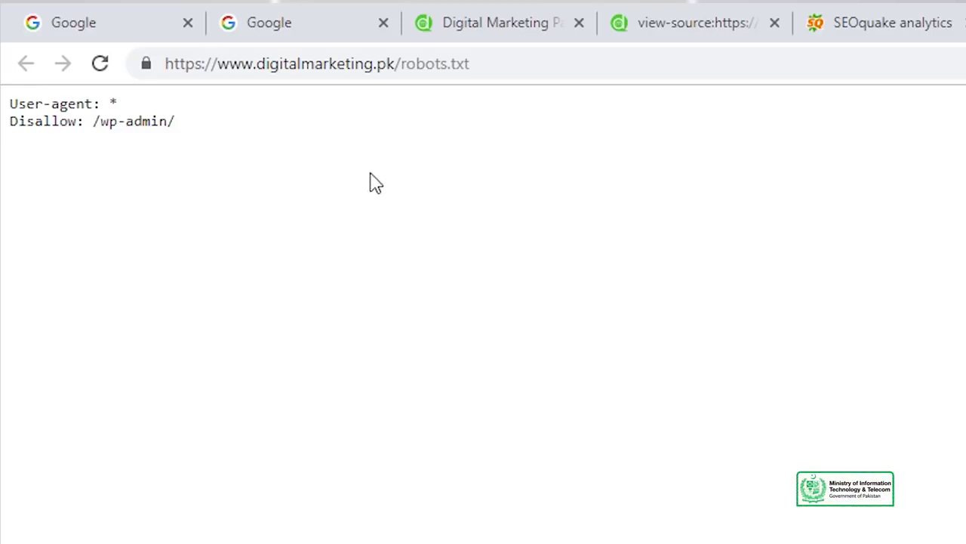
left_click(822, 26)
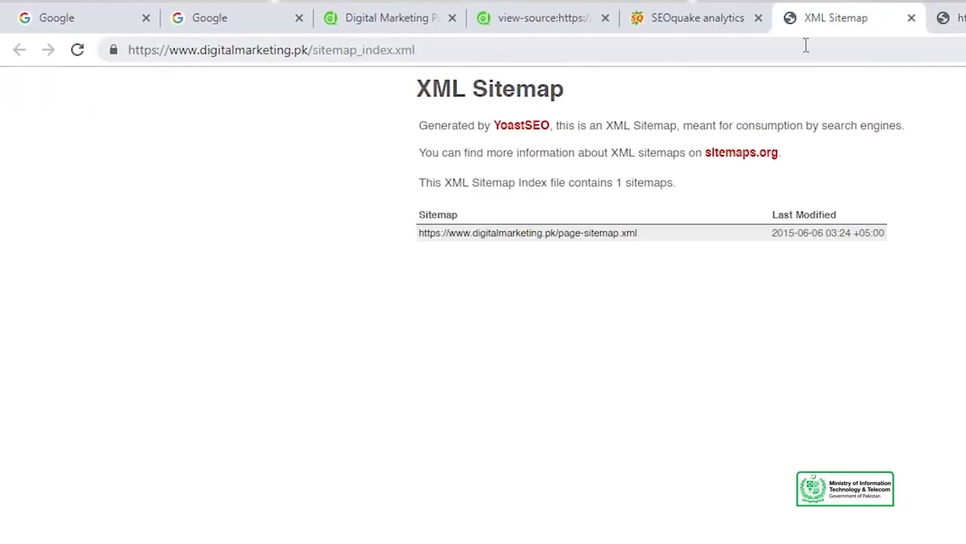
left_click(950, 22)
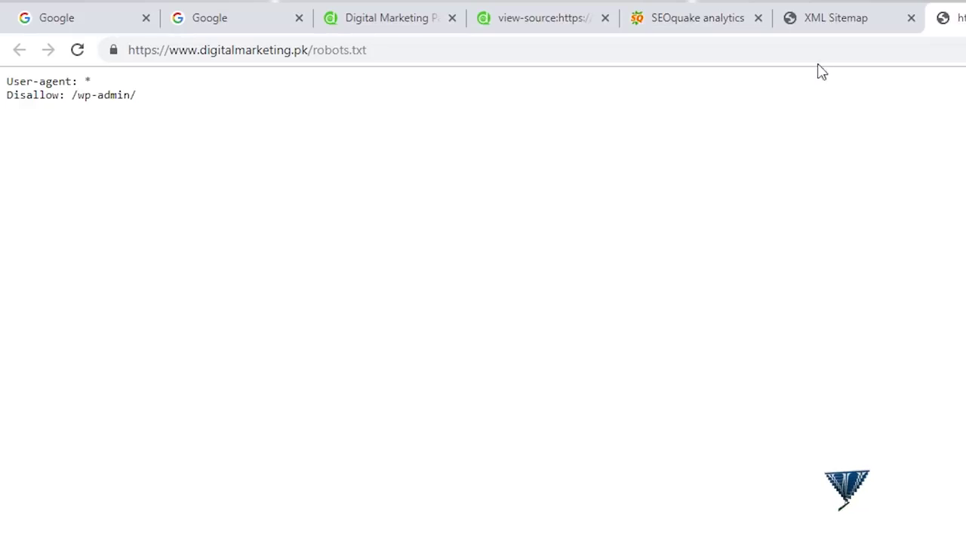
left_click(821, 17)
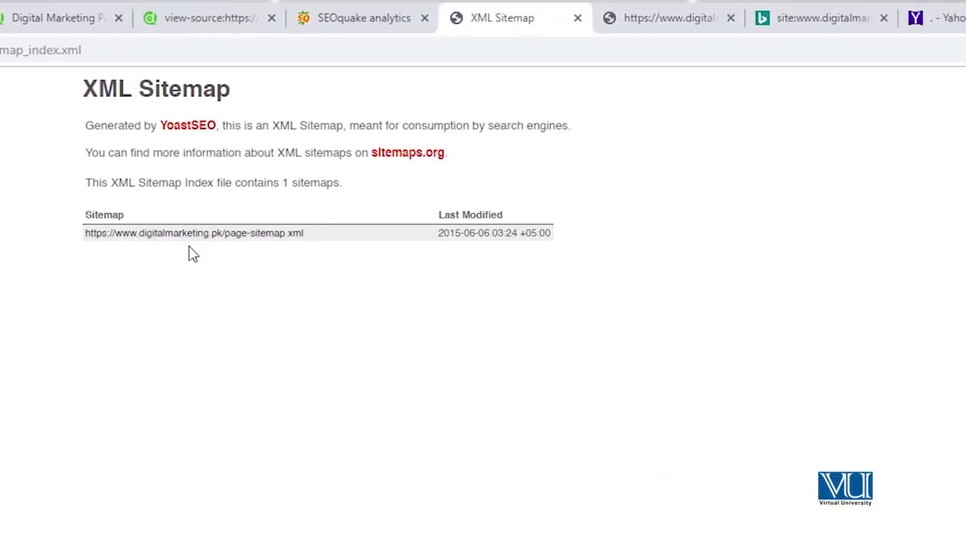
left_click(220, 240)
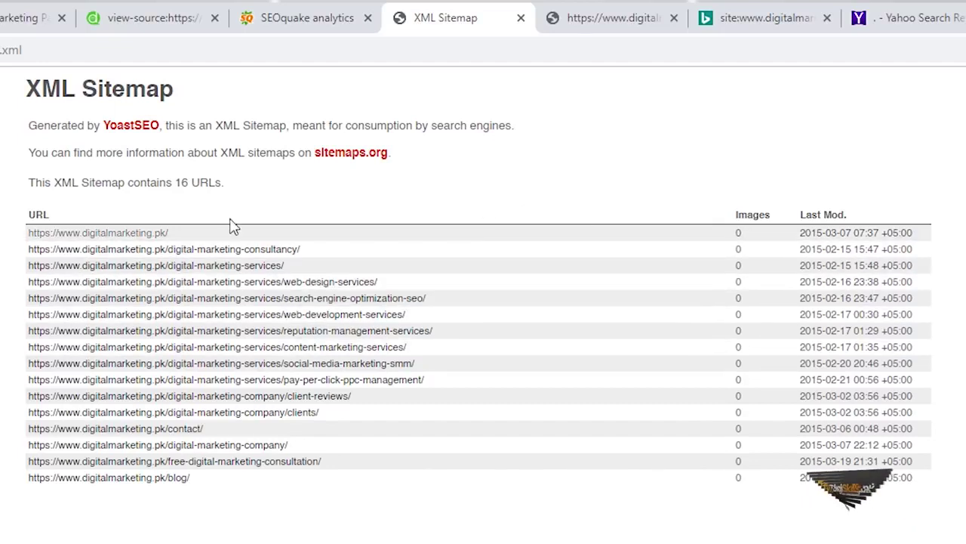
left_click(459, 53)
type("https://www.digitalmarketing.pk/sitemap_index.xml")
key("Return")
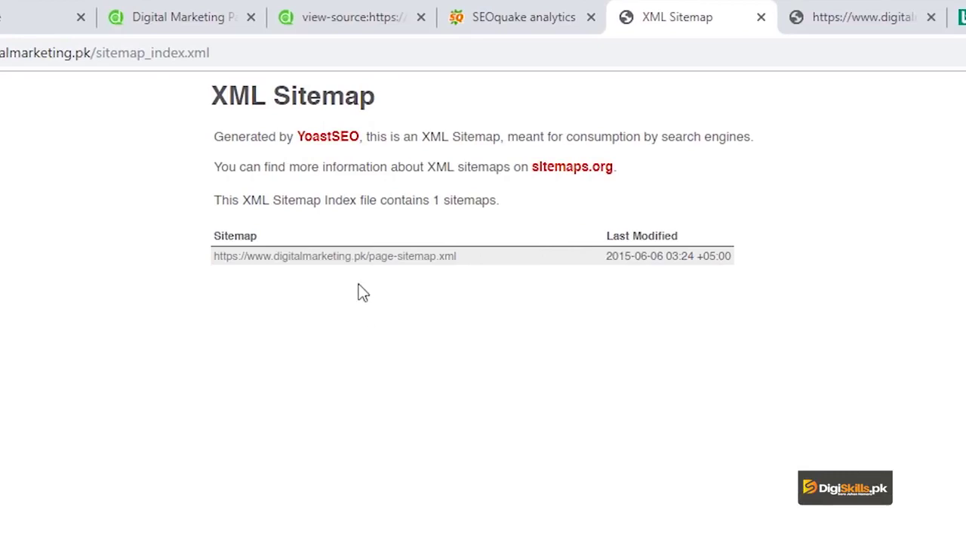
left_click(349, 19)
Step: Scroll the digitalmarketing.pk homepage down to the footer's agency description and contact section
left_click(192, 16)
scroll(350, 268, "down", 3)
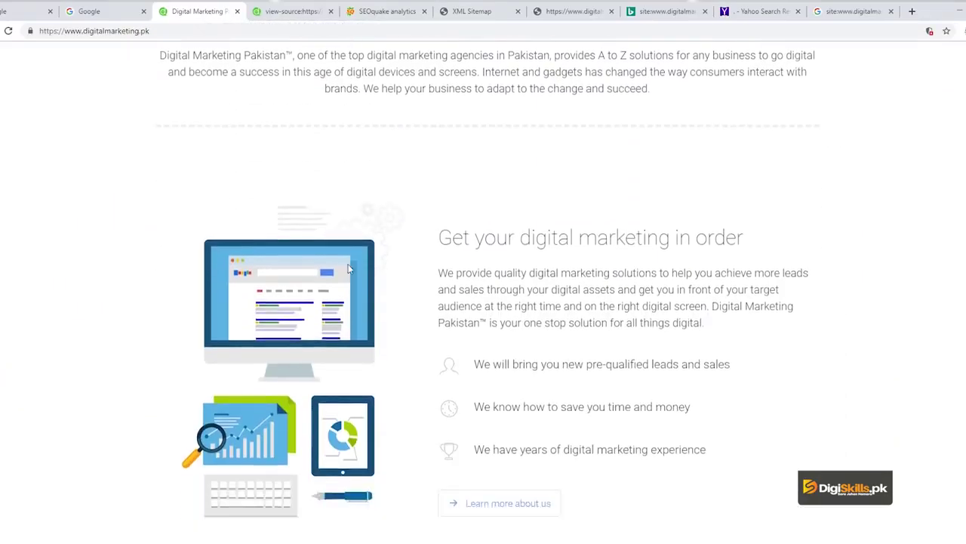
scroll(350, 268, "down", 5)
scroll(451, 286, "up", 1)
scroll(451, 287, "up", 1)
scroll(453, 288, "down", 2)
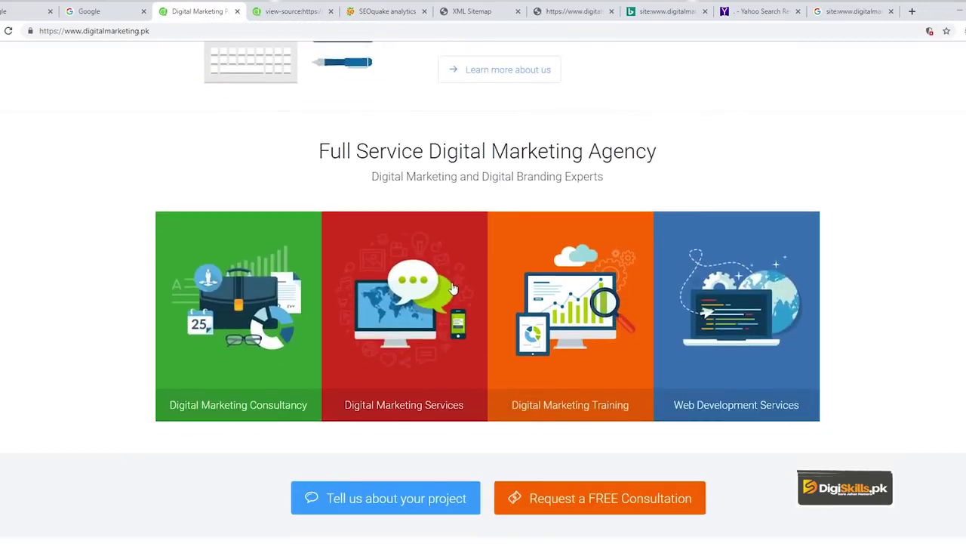
scroll(443, 334, "down", 2)
scroll(269, 378, "down", 2)
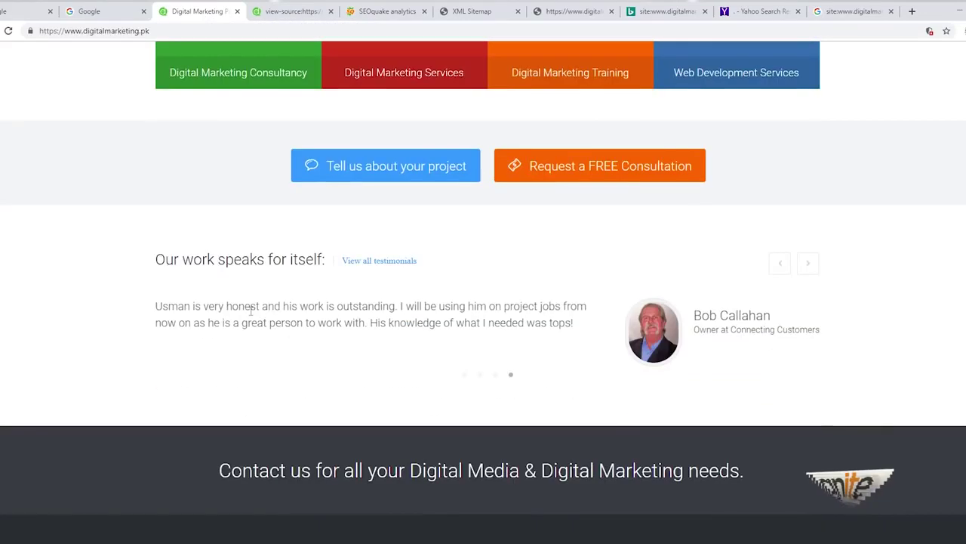
scroll(276, 318, "down", 3)
scroll(276, 318, "up", 1)
scroll(355, 340, "down", 2)
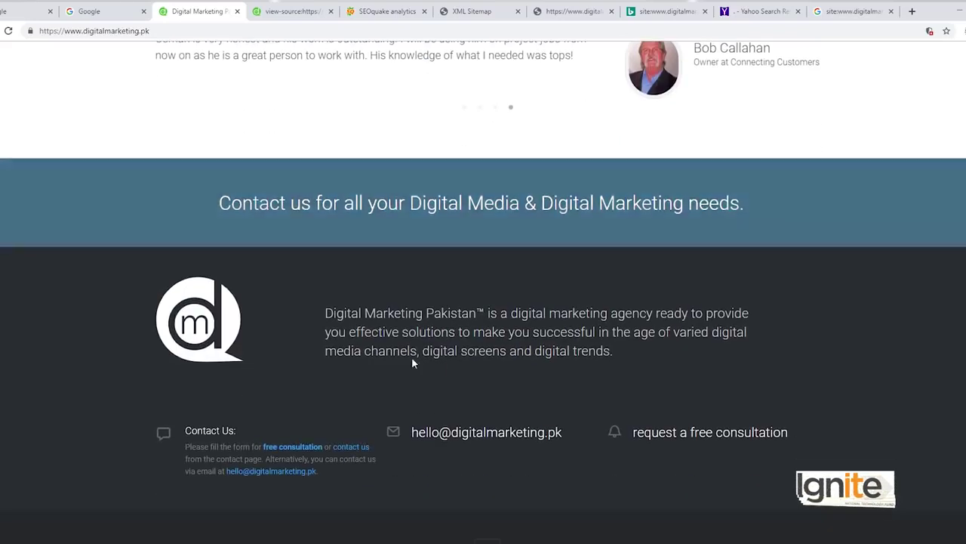
left_click_drag(422, 350, 324, 314)
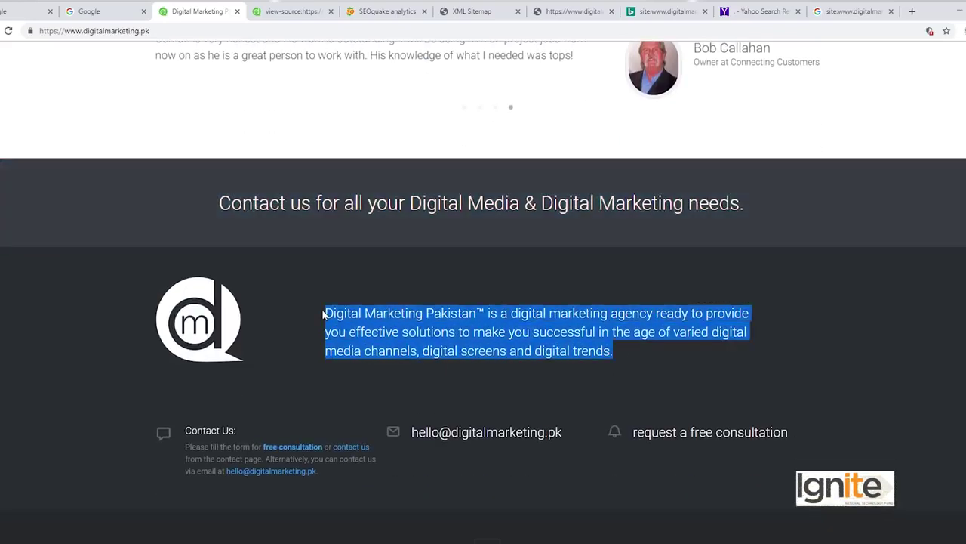
left_click(459, 348)
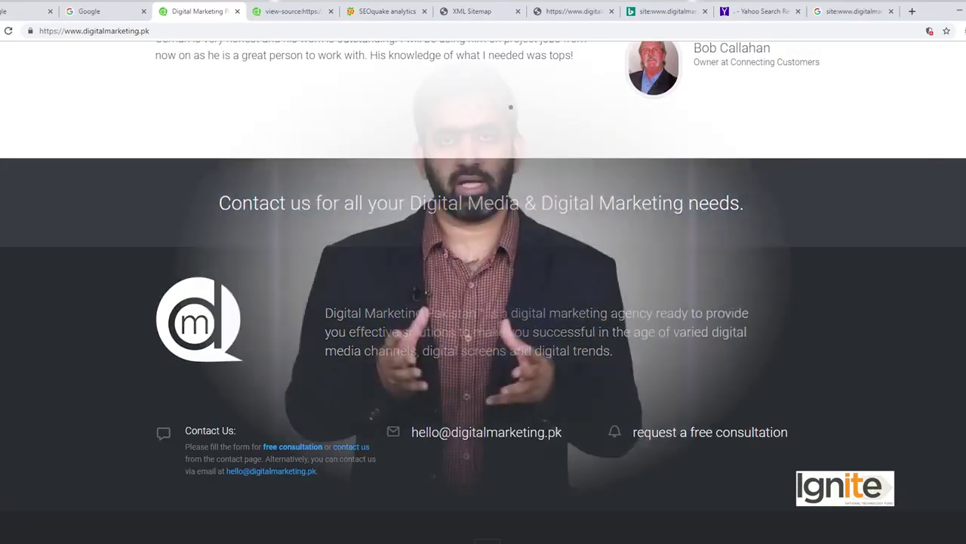